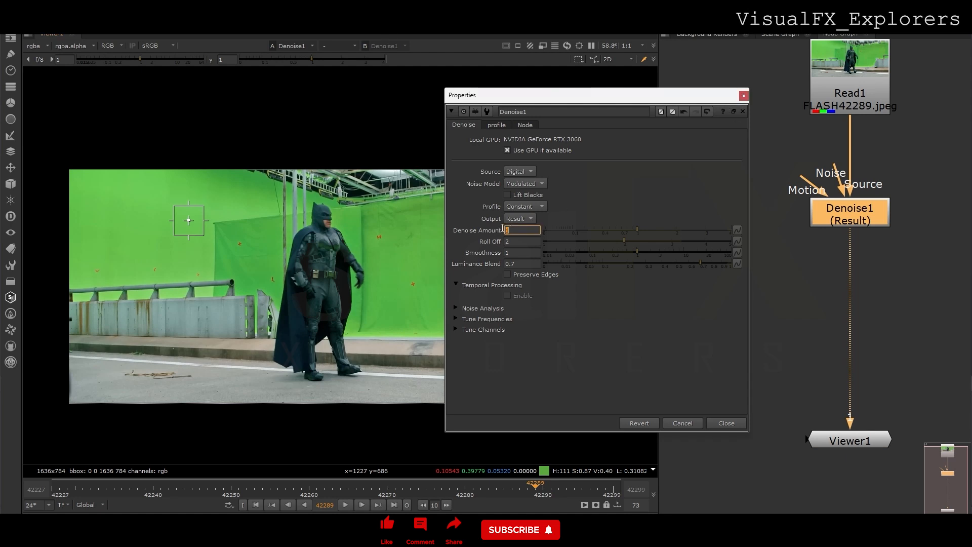
# - Close the Denoise1 properties and reposition the Denoise1 and Viewer1 nodes to leave space between them
pyautogui.click(743, 95)
pyautogui.moveTo(843, 224); pyautogui.dragTo(843, 189)
pyautogui.moveTo(823, 311); pyautogui.dragTo(753, 234, button='middle')
pyautogui.moveTo(778, 365); pyautogui.dragTo(783, 455)
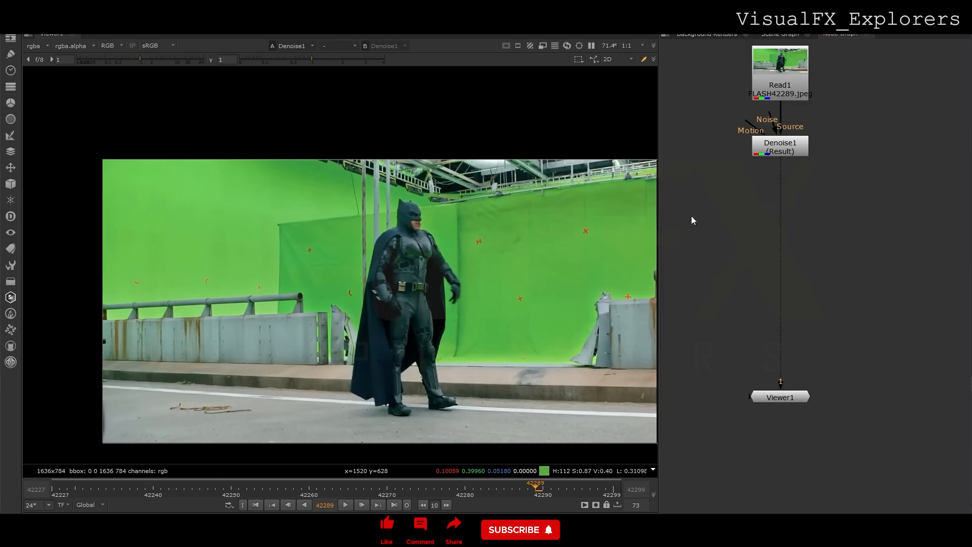
# - Add an IBKColourV3 node after Denoise1 and set its screen type to green and size to 0.5
pyautogui.press('Return')
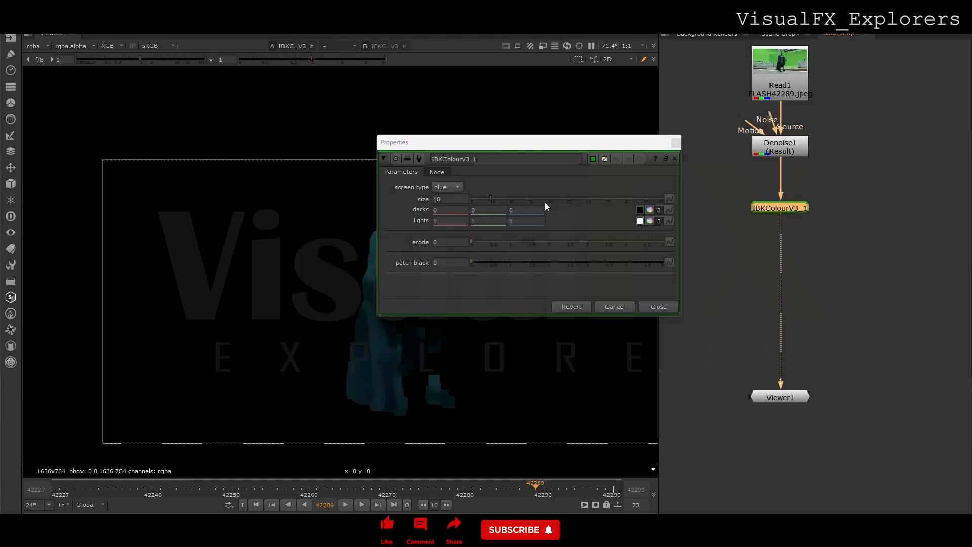
pyautogui.click(457, 176)
pyautogui.moveTo(497, 143); pyautogui.dragTo(742, 141)
pyautogui.doubleClick(695, 197)
pyautogui.write('0')
pyautogui.press('Return')
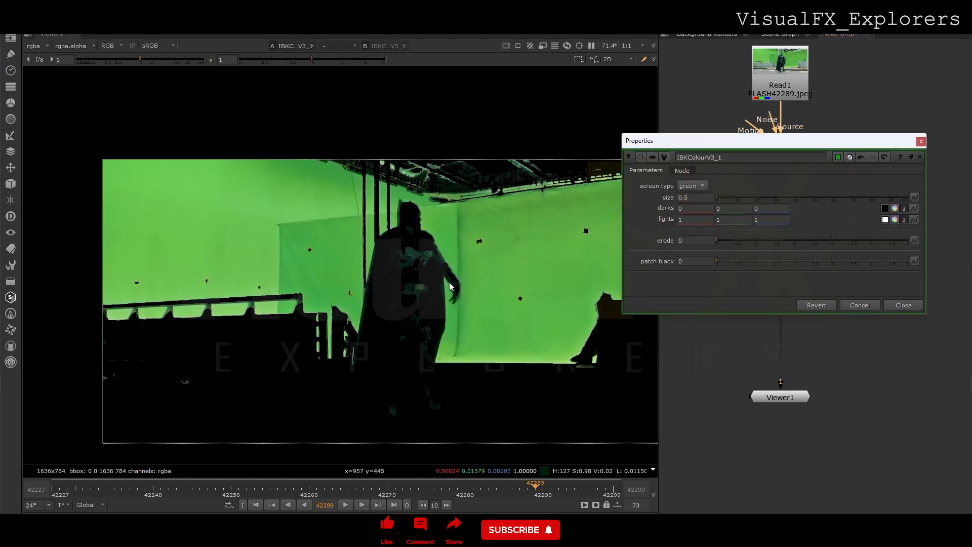
# - Set the IBKColour node's green darks value to -0.1 and its erode to 2, and close its properties
pyautogui.click(894, 208)
pyautogui.moveTo(696, 287); pyautogui.dragTo(681, 287)
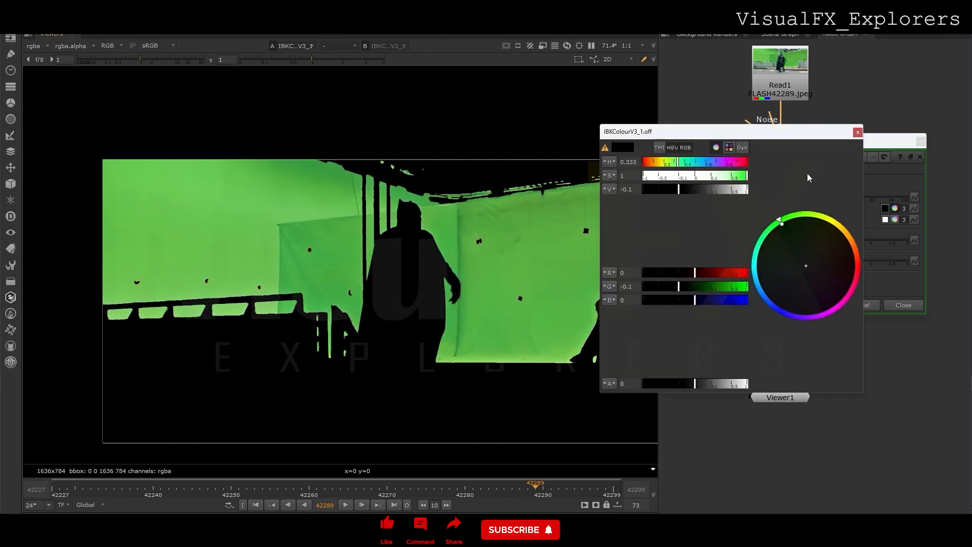
pyautogui.click(858, 132)
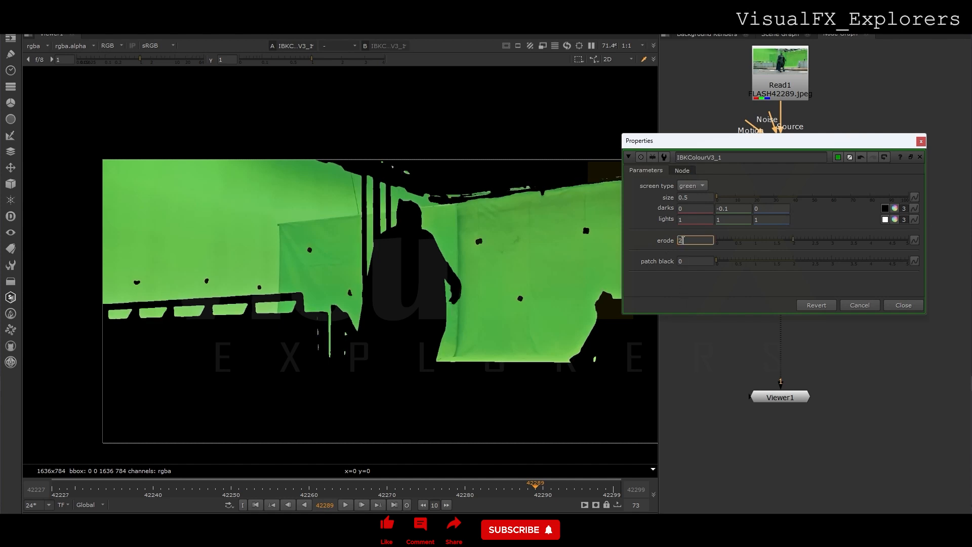
pyautogui.click(892, 305)
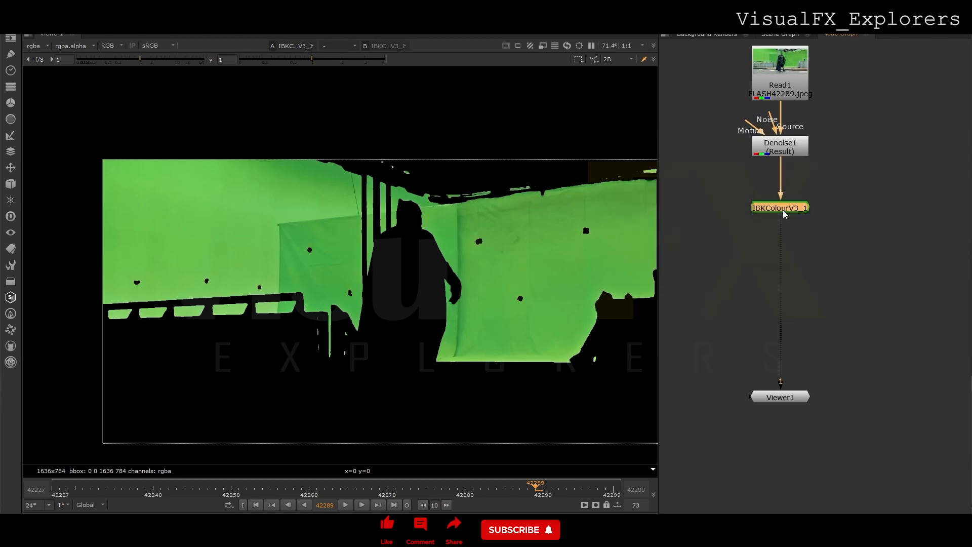
# - Chain a copy of the IBKColour node below the first, with erode 0 and patch black 1
pyautogui.hotkey('ctrl', 'c')
pyautogui.hotkey('ctrl', 'v')
pyautogui.write('0')
pyautogui.doubleClick(508, 289)
pyautogui.write('1')
pyautogui.click(723, 335)
# - Chain two more IBKColour copies below the second one, with patch black set to 4 and 8
pyautogui.click(773, 236)
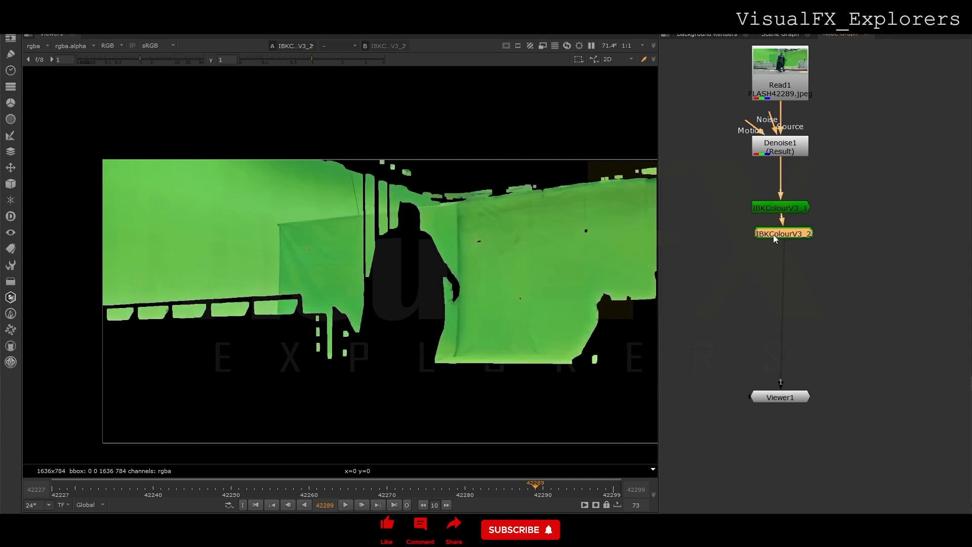
pyautogui.hotkey('ctrl', 'v')
pyautogui.write('4')
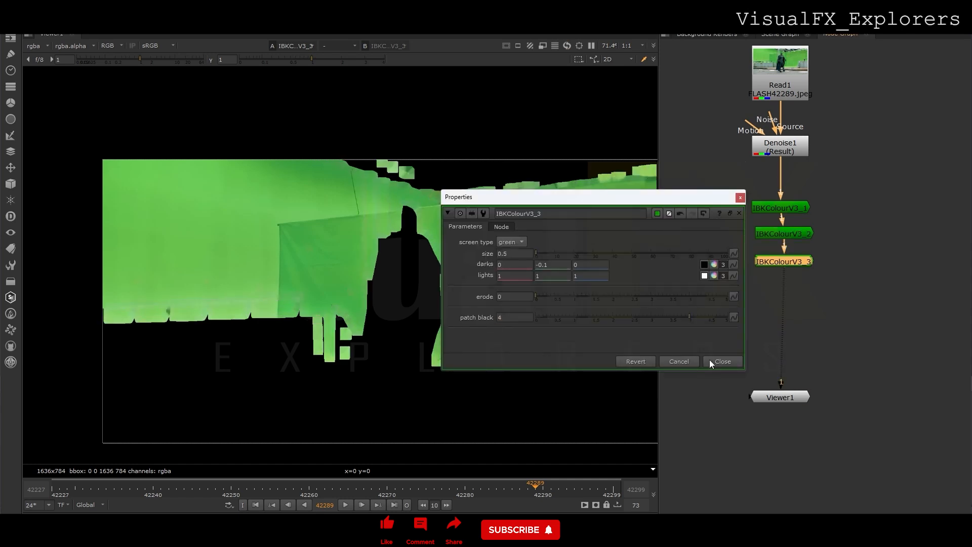
pyautogui.click(723, 361)
pyautogui.hotkey('ctrl', 'c')
pyautogui.hotkey('ctrl', 'v')
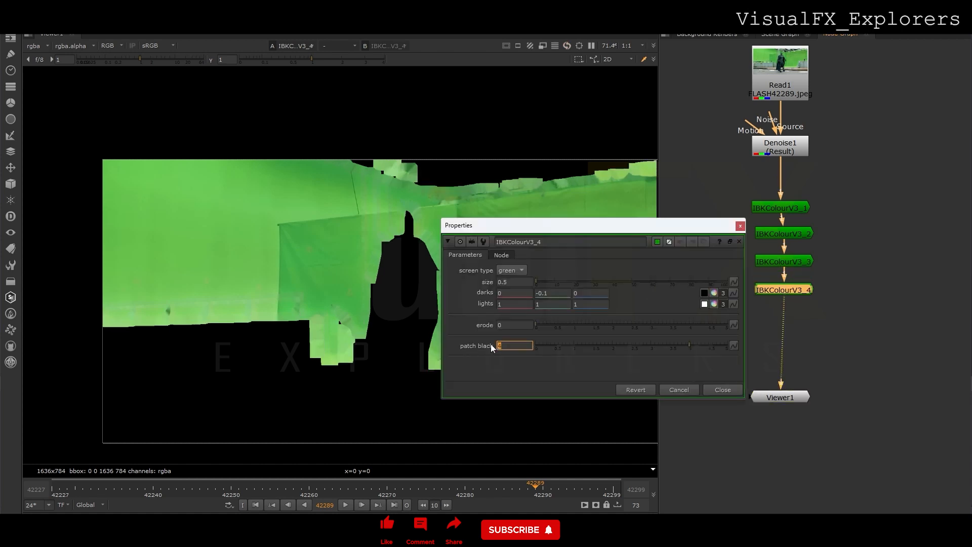
pyautogui.write('8')
pyautogui.click(722, 390)
# - Chain a fifth and a sixth IBKColour copy with patch black set to 16 and 32
pyautogui.hotkey('ctrl', 'c')
pyautogui.hotkey('ctrl', 'v')
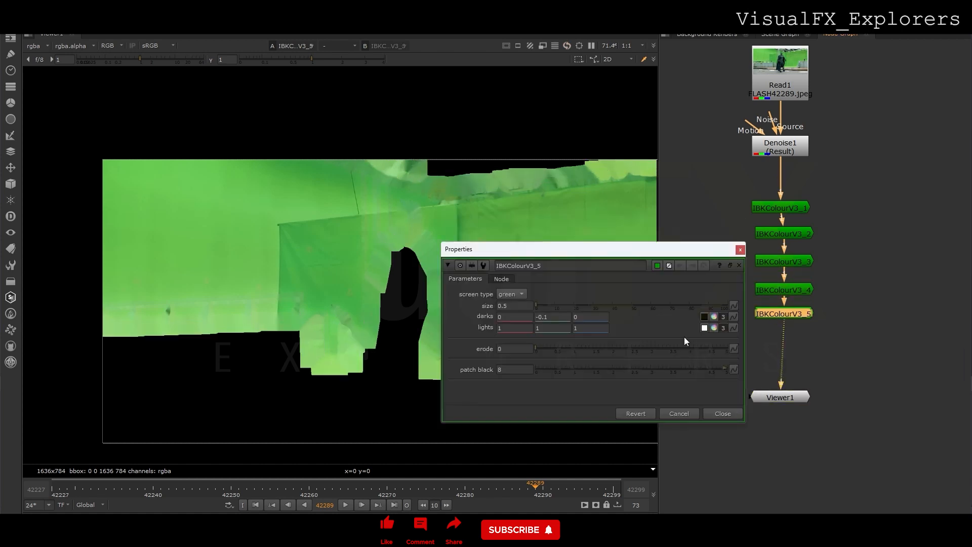
pyautogui.write('16')
pyautogui.click(722, 414)
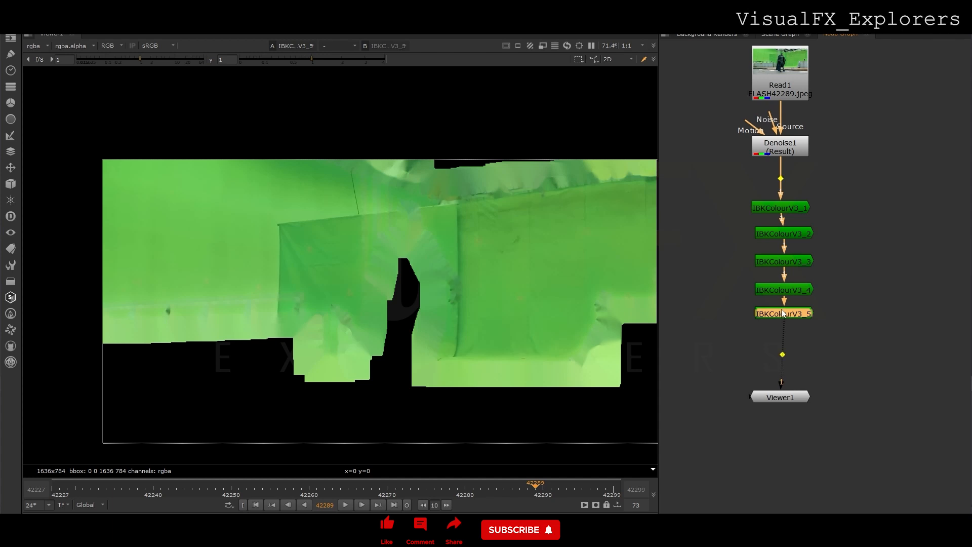
pyautogui.hotkey('ctrl', 'c')
pyautogui.hotkey('ctrl', 'v')
pyautogui.write('32')
pyautogui.press('Return')
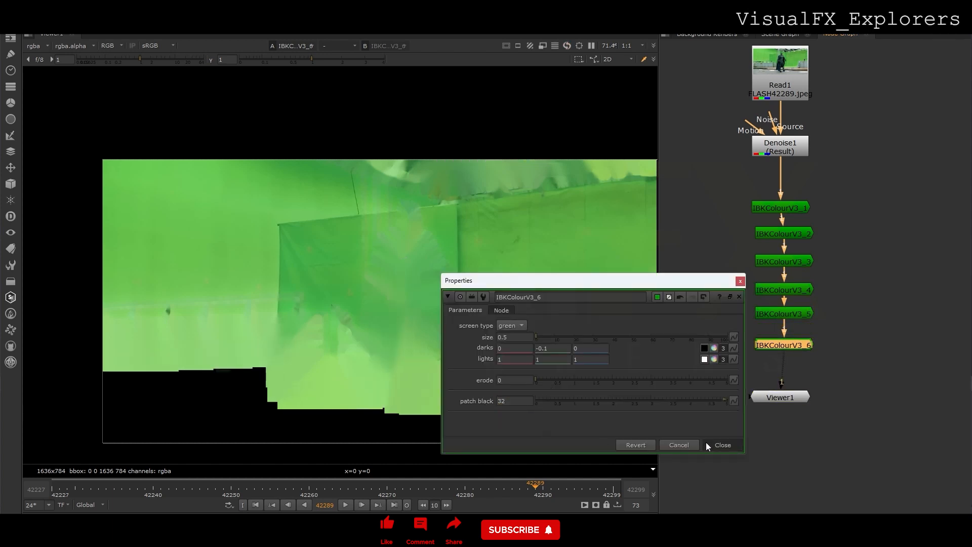
pyautogui.click(708, 445)
# - Chain a seventh IBKColour copy with patch black 64 and move Viewer1 further down
pyautogui.hotkey('ctrl', 'c')
pyautogui.hotkey('ctrl', 'v')
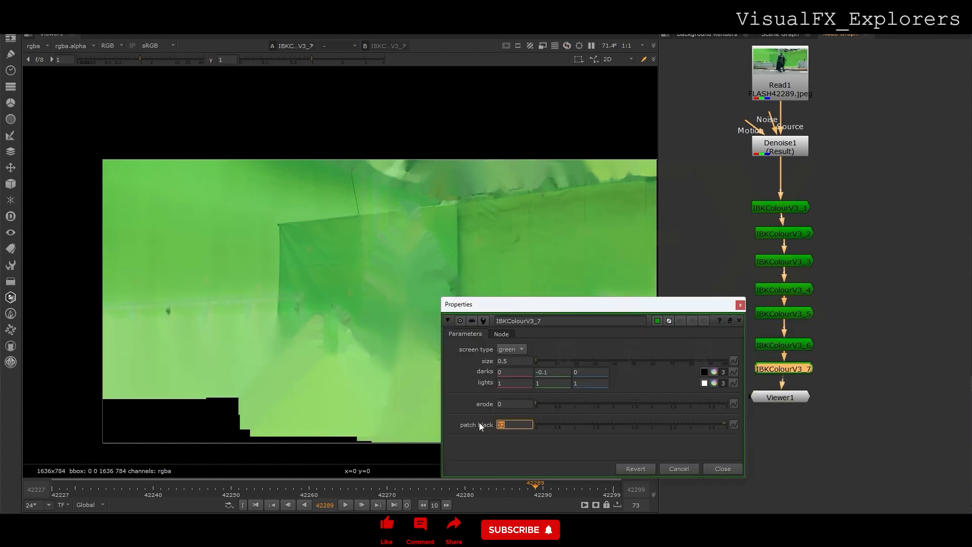
pyautogui.write('64')
pyautogui.press('Return')
pyautogui.click(722, 468)
pyautogui.moveTo(782, 398); pyautogui.dragTo(788, 446)
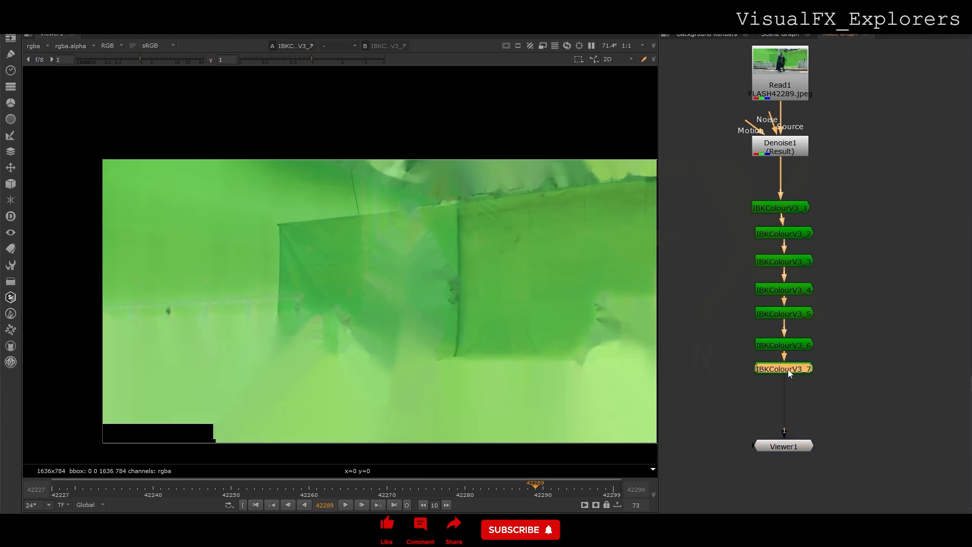
# - Append an eighth IBKColour copy to the chain to fill the remaining black area of the clean plate
pyautogui.hotkey('ctrl', 'c')
pyautogui.hotkey('ctrl', 'v')
pyautogui.scroll(-2, 789, 395)
pyautogui.scroll(-1, 507, 304)
pyautogui.moveTo(517, 306); pyautogui.dragTo(426, 324, button='middle')
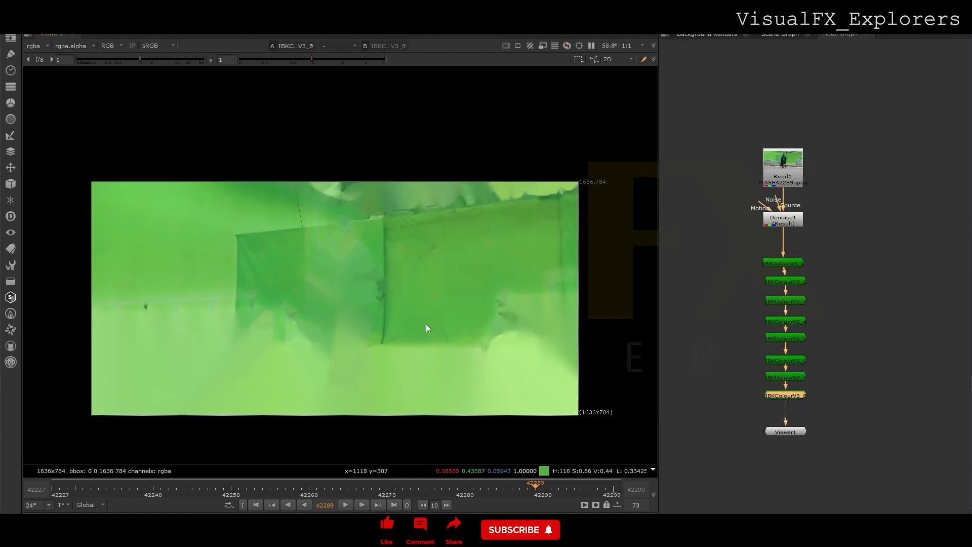
# - Align the first IBKColour node, Denoise1 and Read1 vertically with the rest of the node column
pyautogui.moveTo(791, 265); pyautogui.dragTo(794, 263)
pyautogui.moveTo(788, 222); pyautogui.dragTo(791, 223)
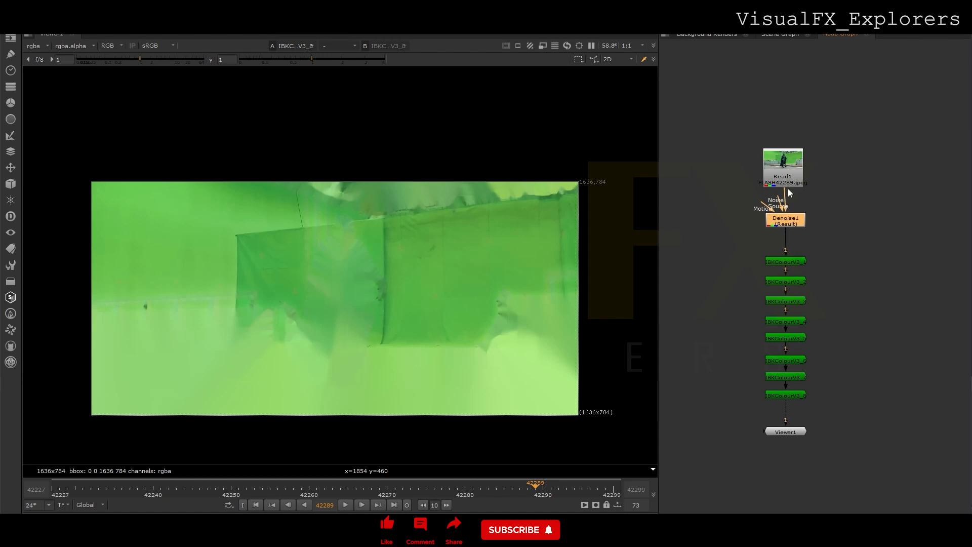
pyautogui.moveTo(789, 183); pyautogui.dragTo(792, 182)
# - Load the list of all plugins and add an NST_apeScreenClean node to the graph
pyautogui.click(11, 282)
pyautogui.moveTo(63, 494)
pyautogui.click(175, 493)
pyautogui.click(12, 283)
pyautogui.moveTo(182, 469)
pyautogui.moveTo(184, 447)
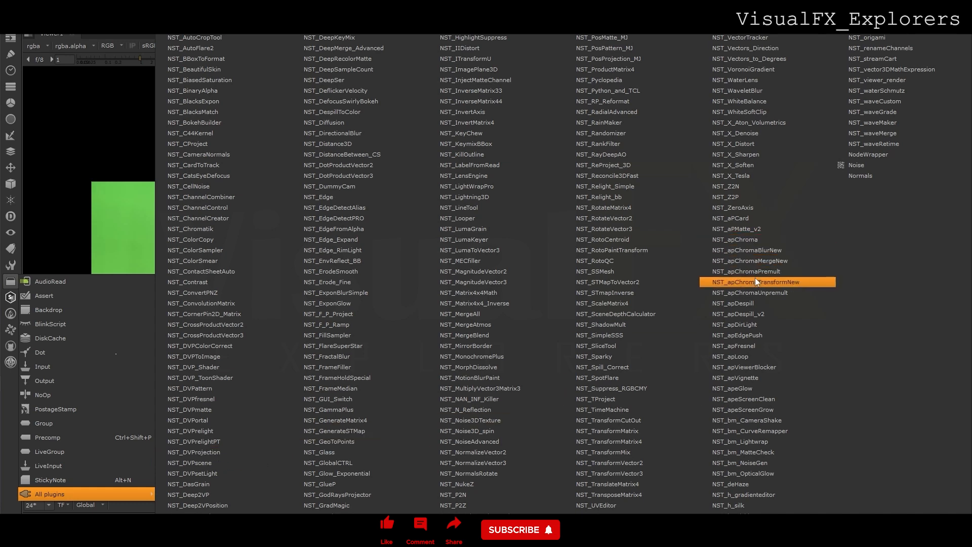
pyautogui.click(743, 399)
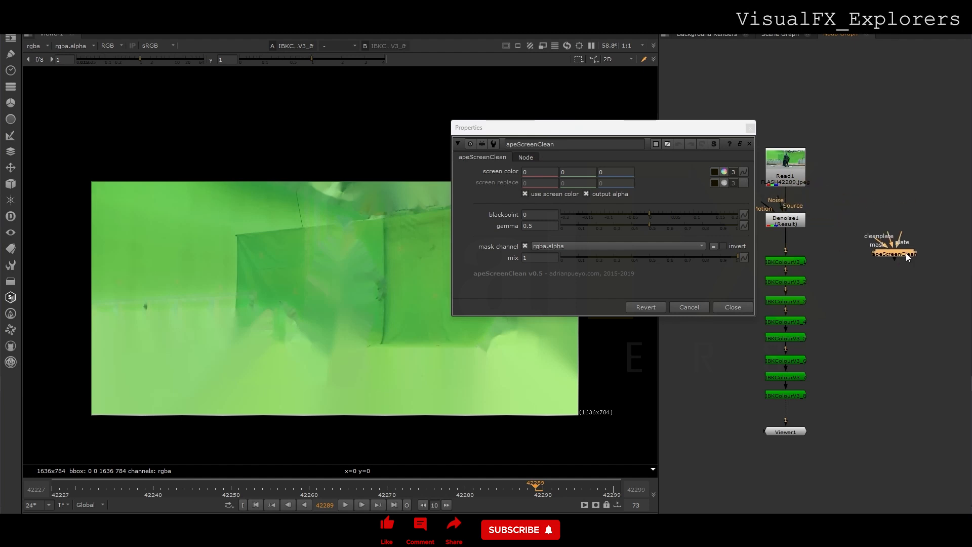
# - Connect the apeScreenClean cleanplate input to IBKColourV3_8 and its plate input to Denoise1, routing the plate connection through a dot
pyautogui.moveTo(898, 363); pyautogui.dragTo(800, 395)
pyautogui.moveTo(908, 375); pyautogui.dragTo(793, 221)
pyautogui.keyDown('ctrl'); pyautogui.moveTo(844, 306); pyautogui.dragTo(902, 219); pyautogui.keyUp('ctrl')
pyautogui.moveTo(895, 391); pyautogui.dragTo(896, 394)
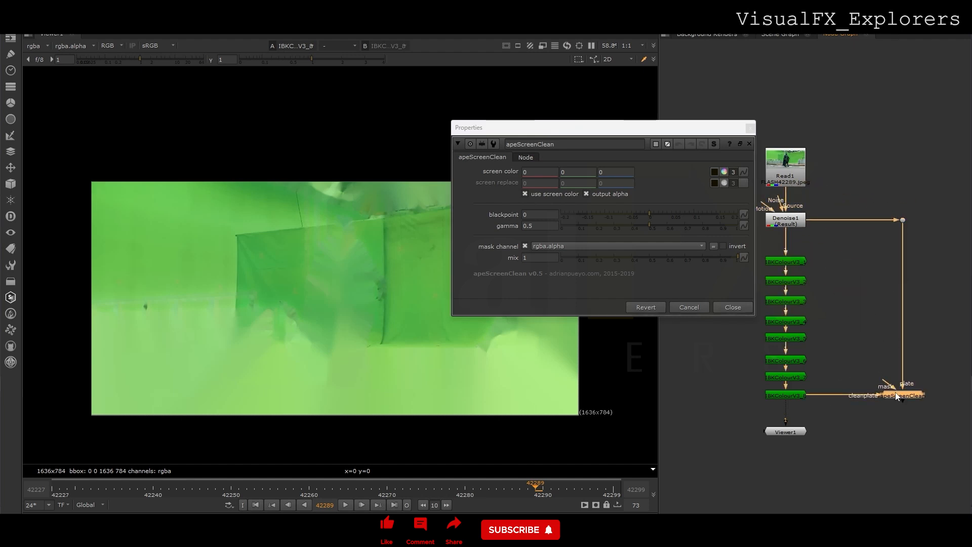
# - Sample the apeScreenClean screen color from a large area of the IBKColourV3_8 clean plate
pyautogui.press('1')
pyautogui.click(737, 308)
pyautogui.doubleClick(896, 396)
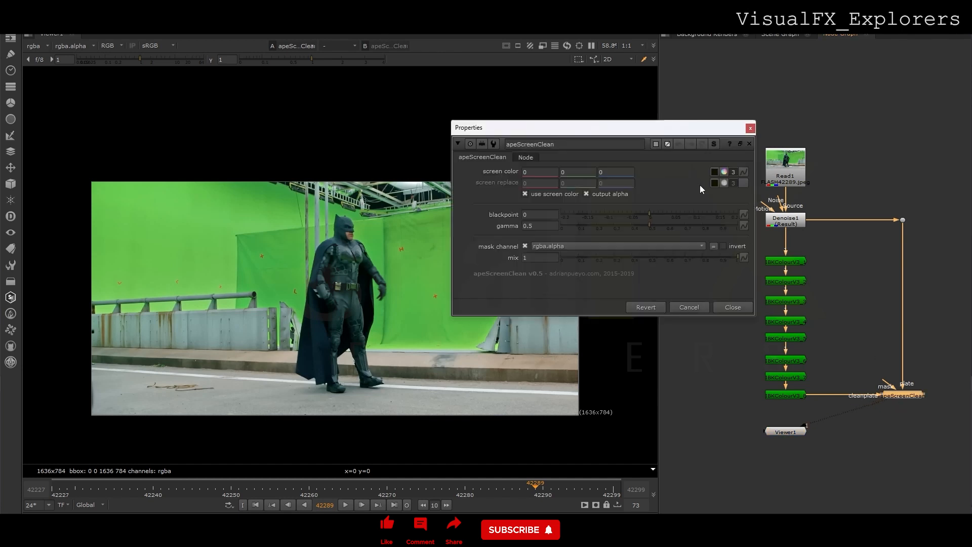
pyautogui.keyDown('ctrl'); pyautogui.keyDown('shift'); pyautogui.click(789, 393); pyautogui.keyUp('shift'); pyautogui.keyUp('ctrl')
pyautogui.click(714, 173)
pyautogui.keyDown('ctrl'); pyautogui.keyDown('shift'); pyautogui.moveTo(148, 215); pyautogui.dragTo(540, 382); pyautogui.keyUp('shift'); pyautogui.keyUp('ctrl')
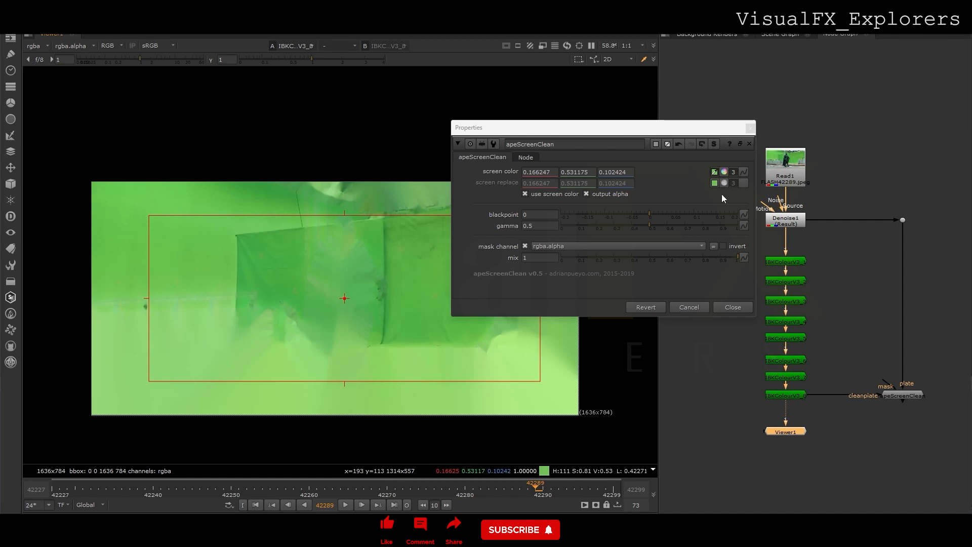
pyautogui.click(751, 127)
# - View the apeScreenClean output, compare the green screen with the node disabled and enabled, and scrub the timeline
pyautogui.click(896, 395)
pyautogui.press('1')
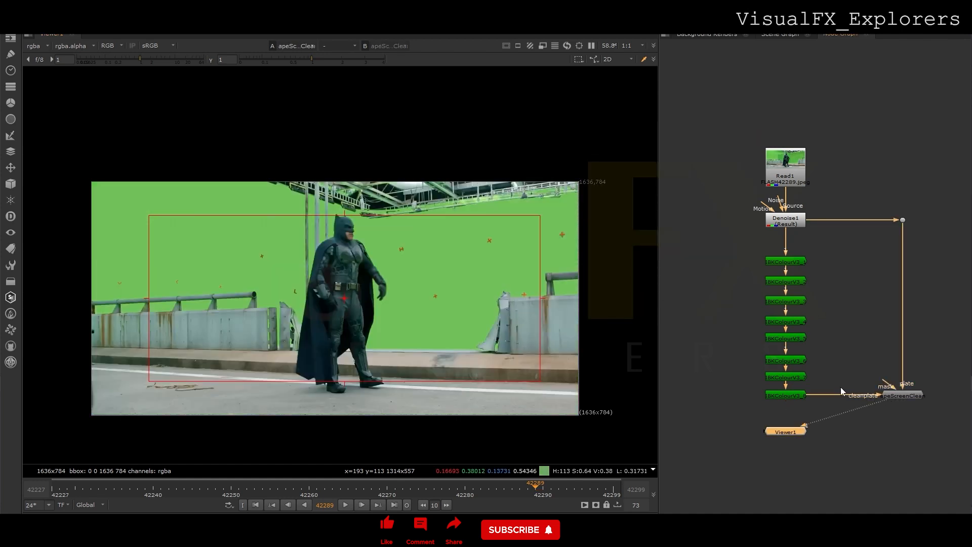
pyautogui.click(900, 396)
pyautogui.press('d')
pyautogui.press('d')
pyautogui.press('d')
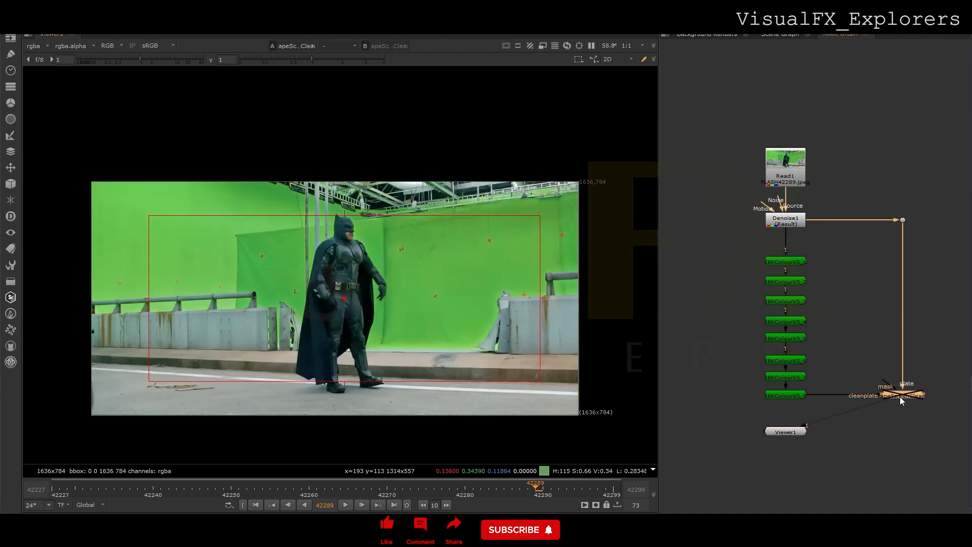
pyautogui.press('d')
pyautogui.press('d')
pyautogui.press('d')
pyautogui.press('d')
pyautogui.press('d')
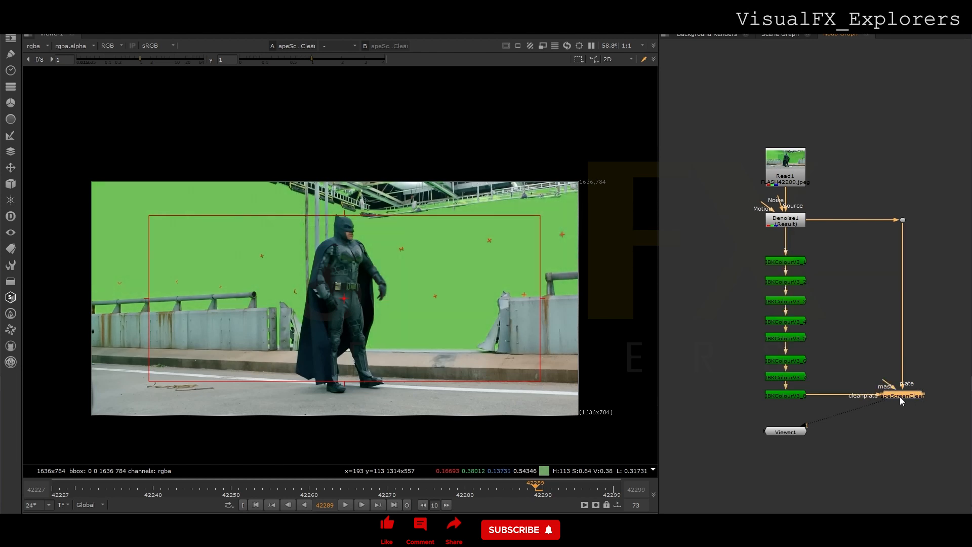
pyautogui.press('d')
pyautogui.press('d')
pyautogui.press('d')
pyautogui.press('d')
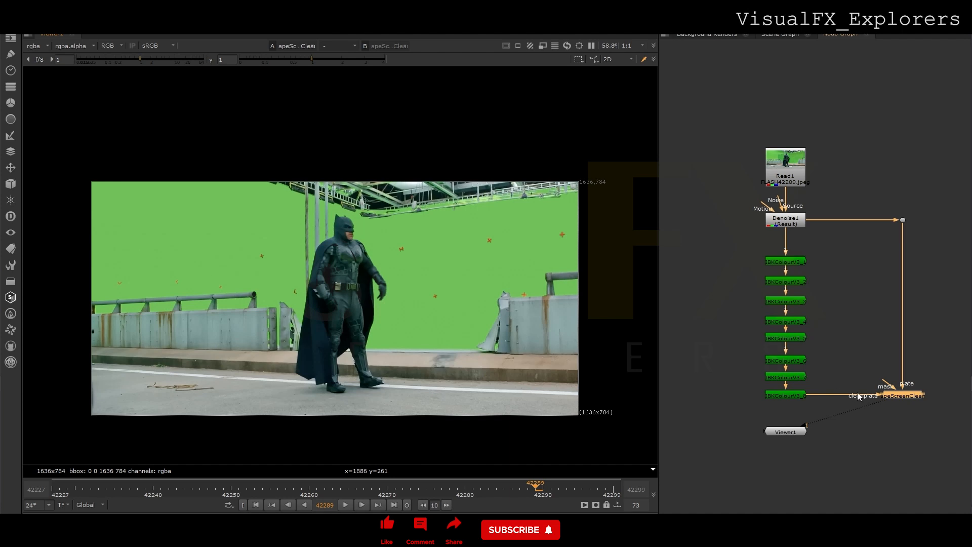
pyautogui.moveTo(223, 488); pyautogui.dragTo(321, 483)
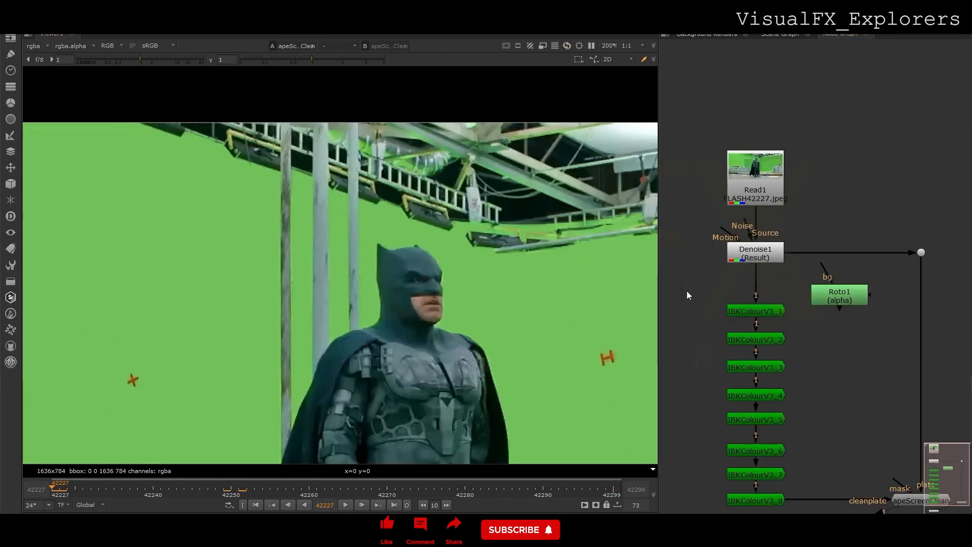
# - Add a Tracker node, connect it to Read1 and view its output
pyautogui.doubleClick(728, 282)
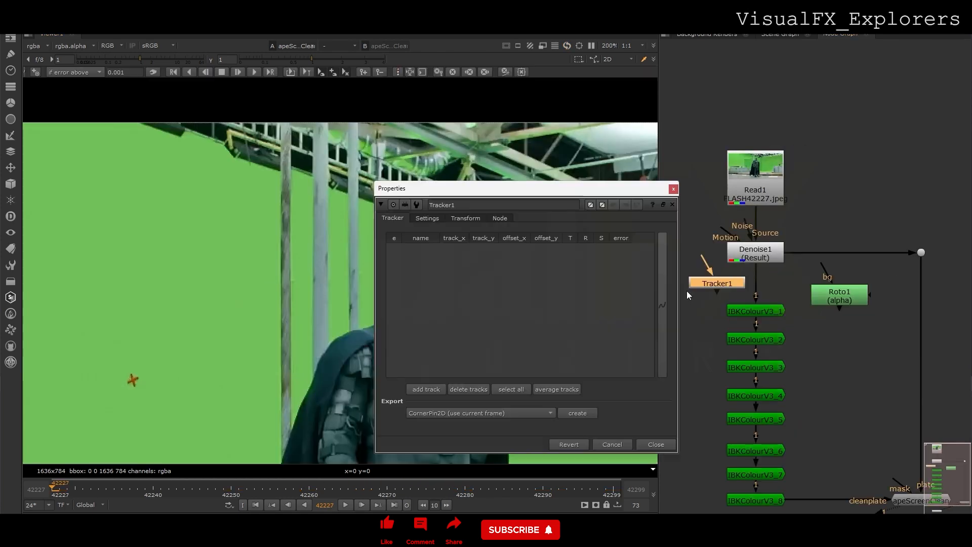
pyautogui.moveTo(739, 270); pyautogui.dragTo(754, 196)
pyautogui.press('1')
# - Add a track on the orange cross marker on the cloth behind Batman's back and track it forward
pyautogui.click(436, 392)
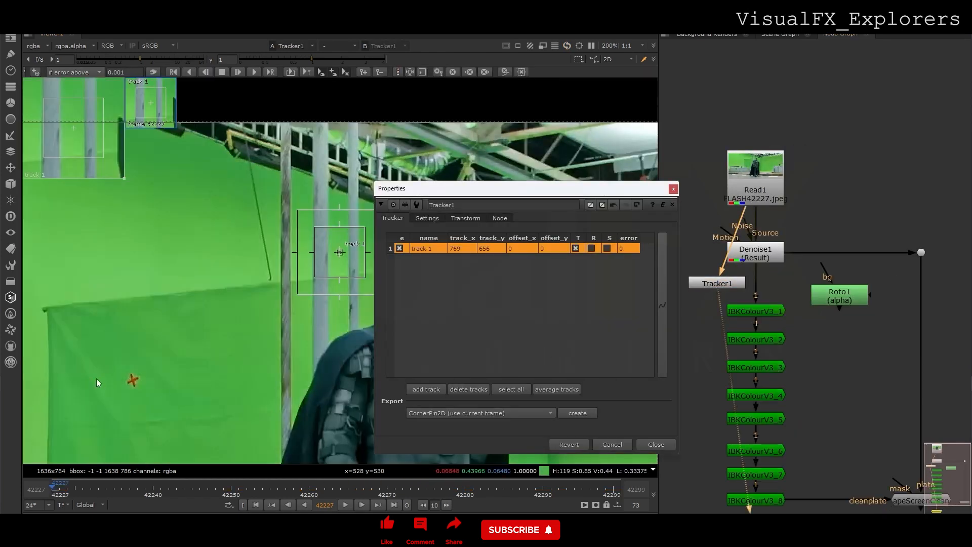
pyautogui.moveTo(340, 252); pyautogui.dragTo(134, 381)
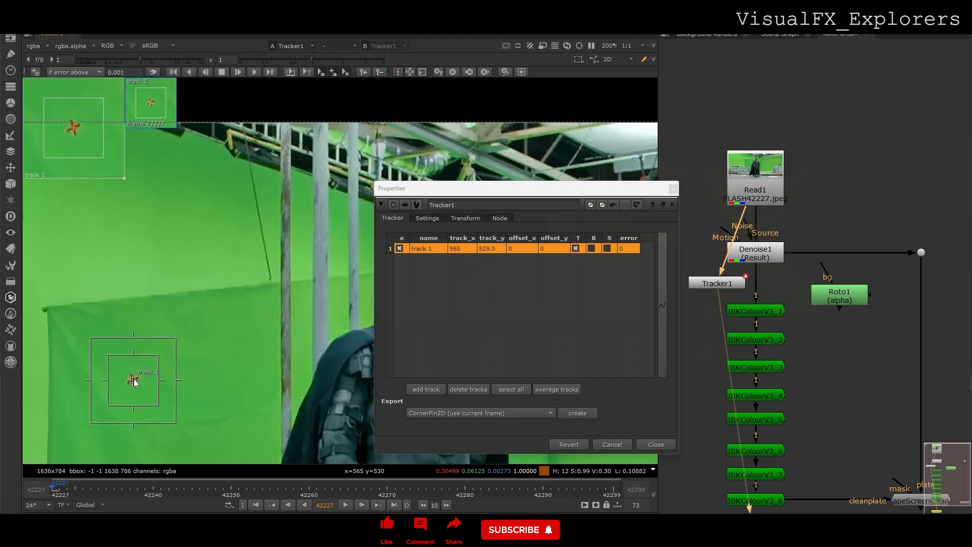
pyautogui.click(254, 72)
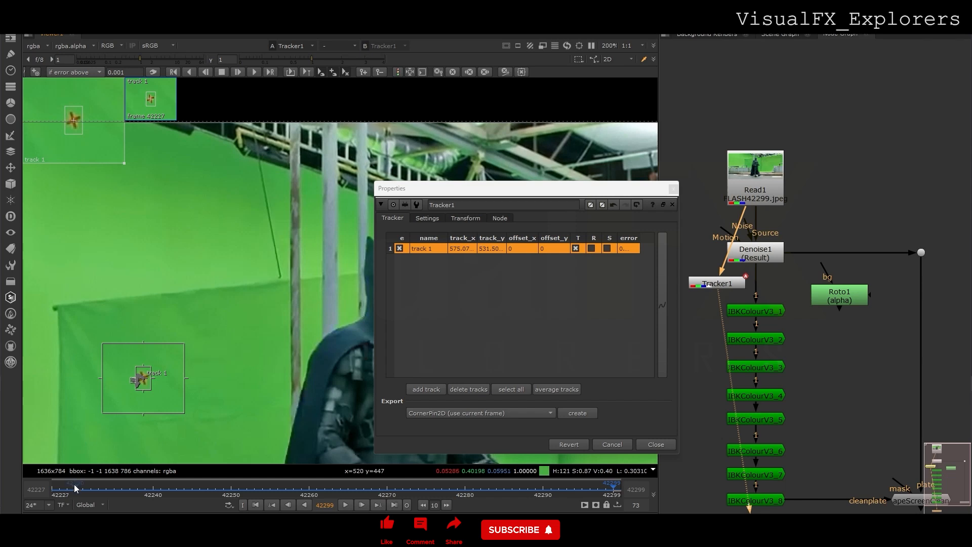
# - Add a second track from frame 42227 on the lower orange cross in front of Batman and track it forward
pyautogui.click(54, 494)
pyautogui.scroll(-5, 224, 405)
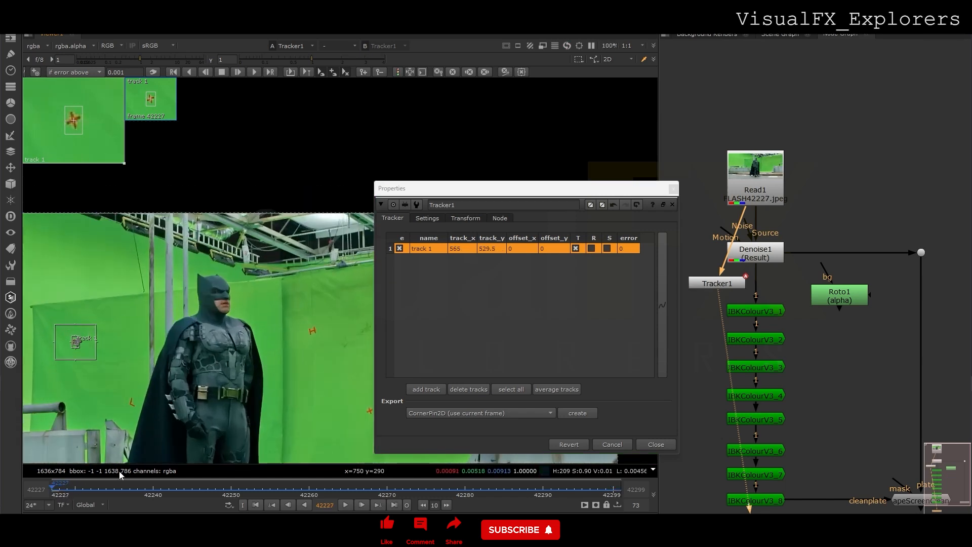
pyautogui.click(427, 389)
pyautogui.moveTo(341, 249); pyautogui.dragTo(243, 394)
pyautogui.scroll(5, 234, 397)
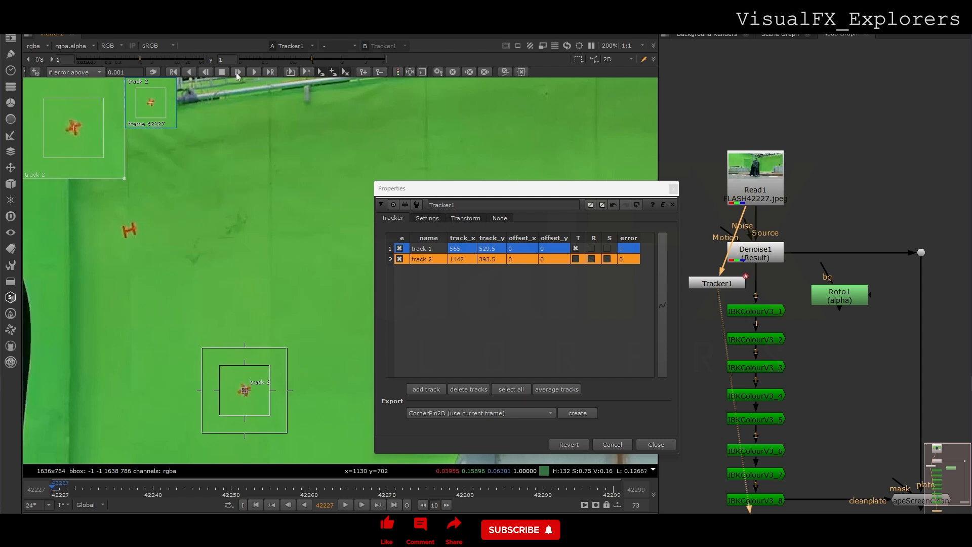
pyautogui.click(255, 73)
pyautogui.click(54, 491)
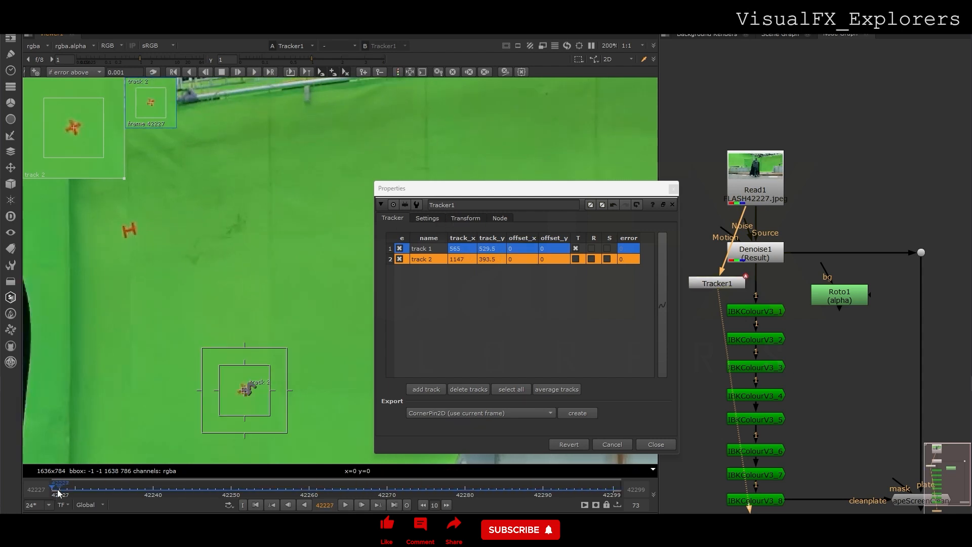
# - Select both tracks, choose the transform type for Tracker1 and close its properties
pyautogui.keyDown('shift'); pyautogui.click(469, 249); pyautogui.keyUp('shift')
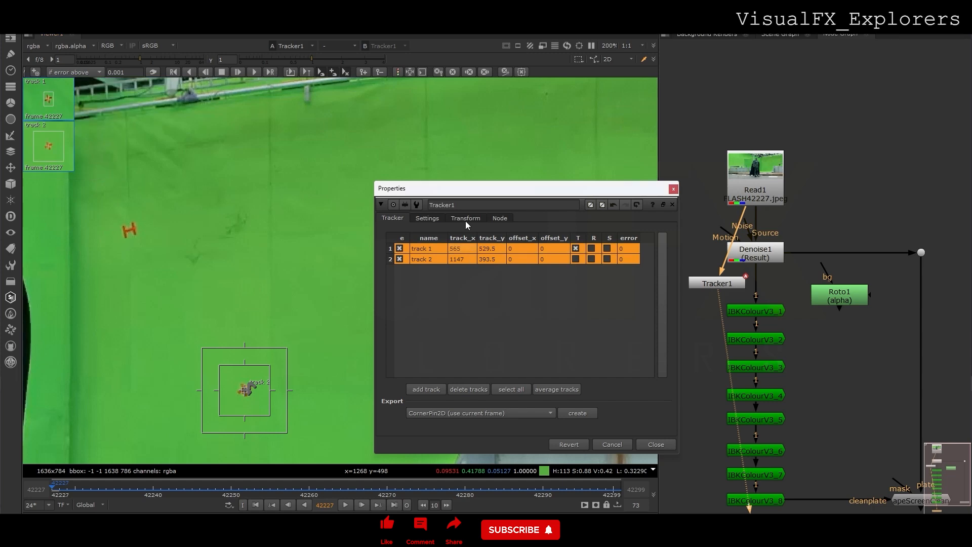
pyautogui.click(466, 218)
pyautogui.click(463, 234)
pyautogui.click(460, 244)
pyautogui.click(673, 189)
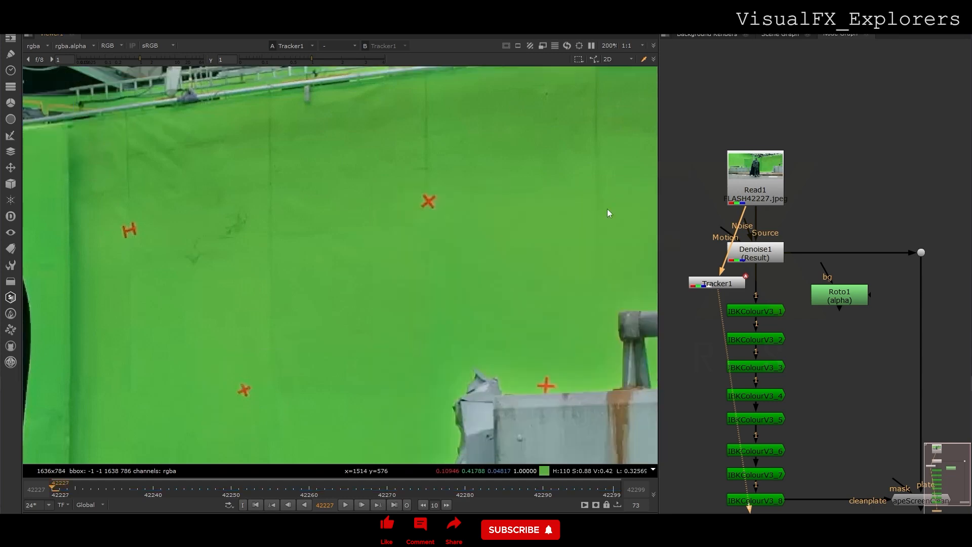
# - Disconnect Tracker1 from Read1 and move it and Roto1 clear of the main node stack
pyautogui.click(731, 285)
pyautogui.moveTo(730, 284); pyautogui.dragTo(868, 348)
pyautogui.moveTo(841, 297); pyautogui.dragTo(863, 216)
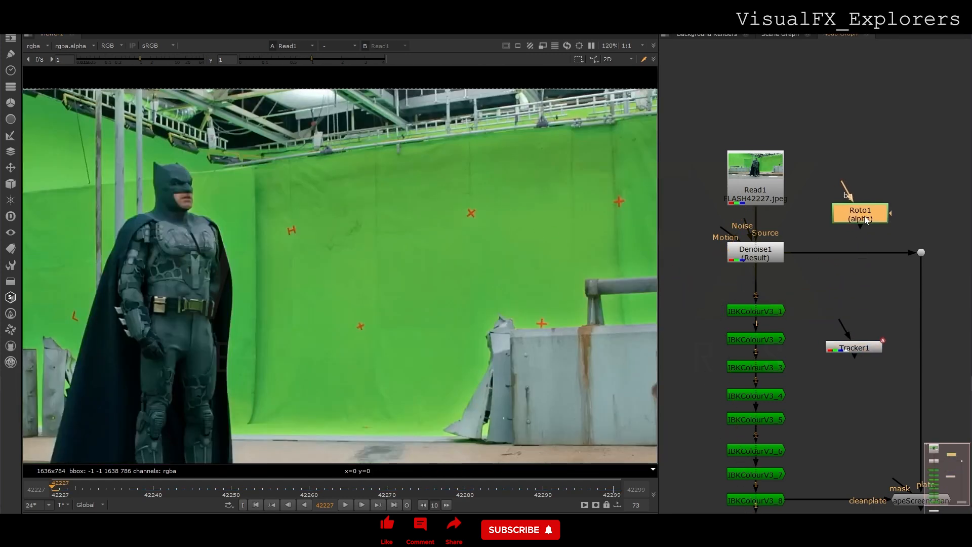
# - Draw a closed Bezier in Roto1 around the upper part of the first pole beside Batman, extending above the frame edge
pyautogui.doubleClick(862, 216)
pyautogui.scroll(5, 194, 192)
pyautogui.click(147, 140)
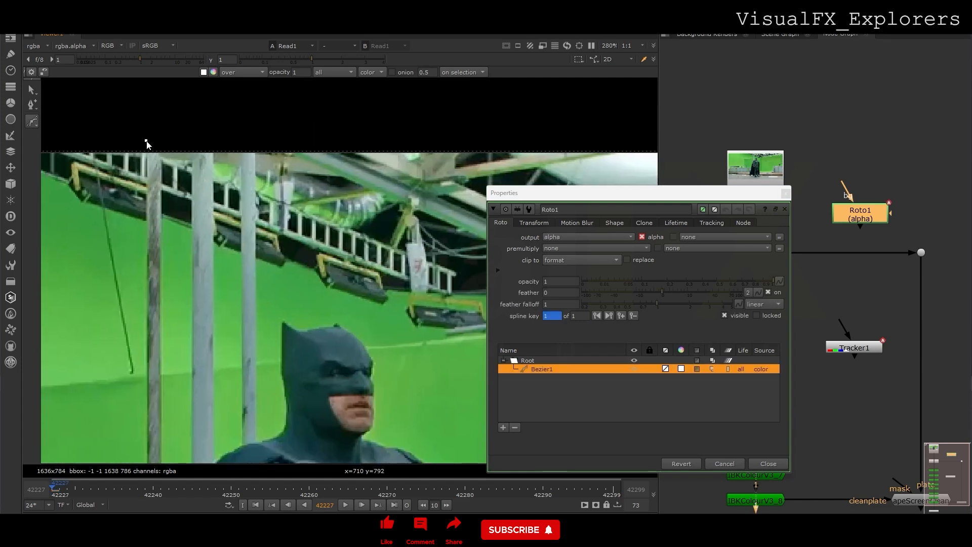
pyautogui.click(146, 292)
pyautogui.click(160, 292)
pyautogui.click(161, 140)
pyautogui.click(147, 140)
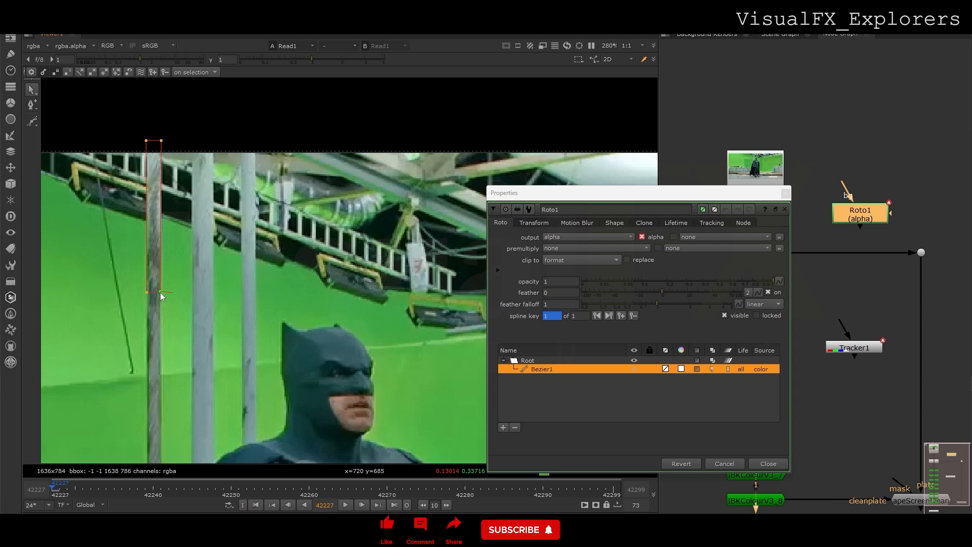
# - Draw rectangle shapes in Roto1 around the upper parts of the other two poles and close its properties
pyautogui.rightClick(34, 124)
pyautogui.click(45, 145)
pyautogui.moveTo(192, 141); pyautogui.dragTo(213, 270)
pyautogui.click(192, 143)
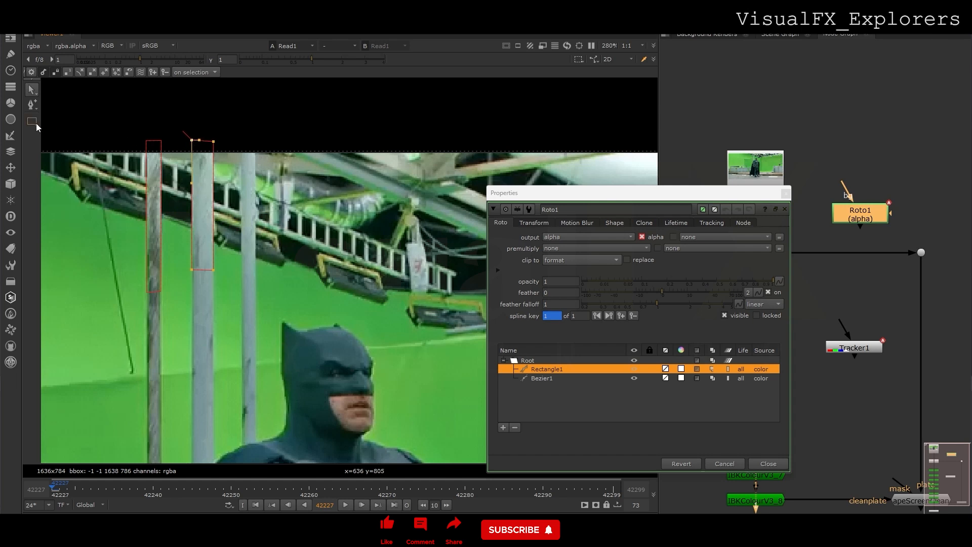
pyautogui.click(32, 122)
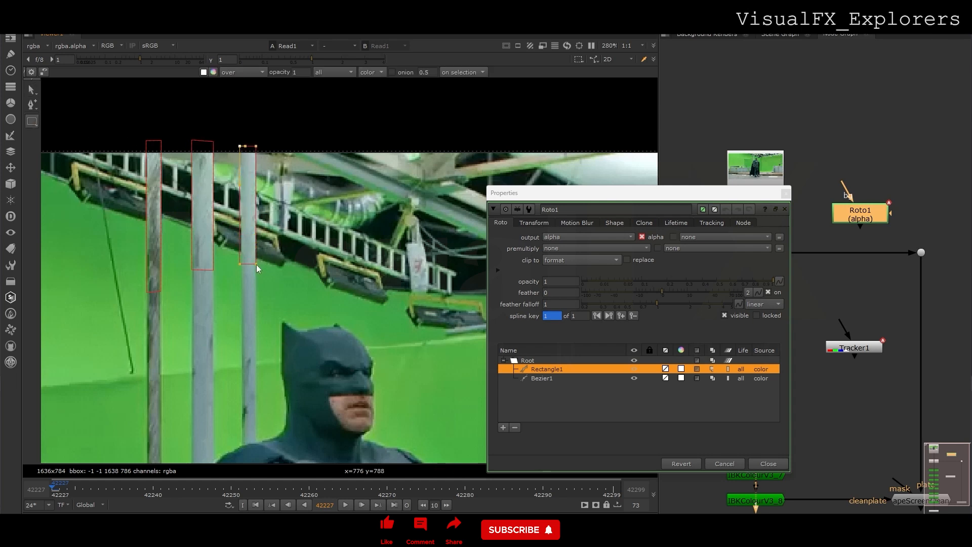
pyautogui.moveTo(256, 264); pyautogui.dragTo(256, 272)
pyautogui.click(240, 272)
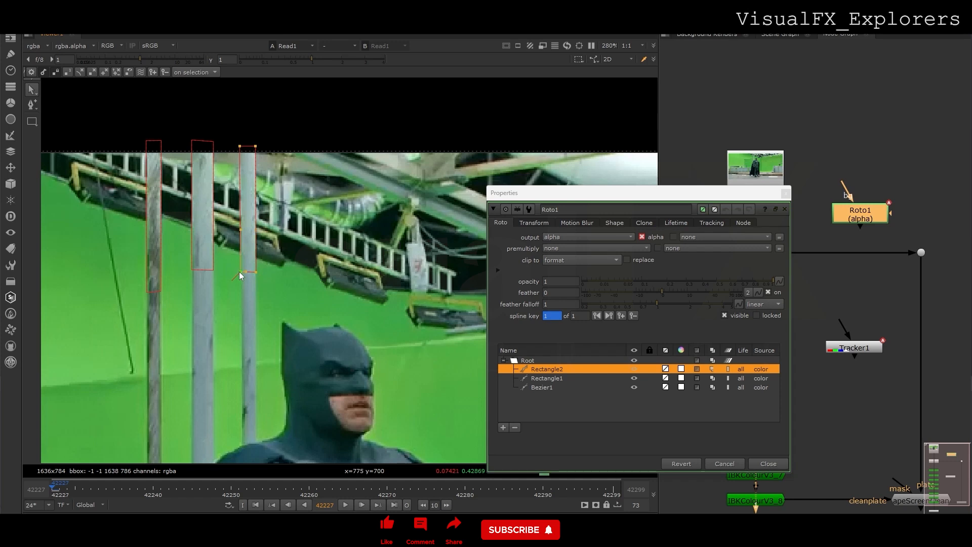
pyautogui.click(785, 193)
# - View the apeScreenClean output and place the Viewer node directly below it
pyautogui.scroll(-3, 820, 304)
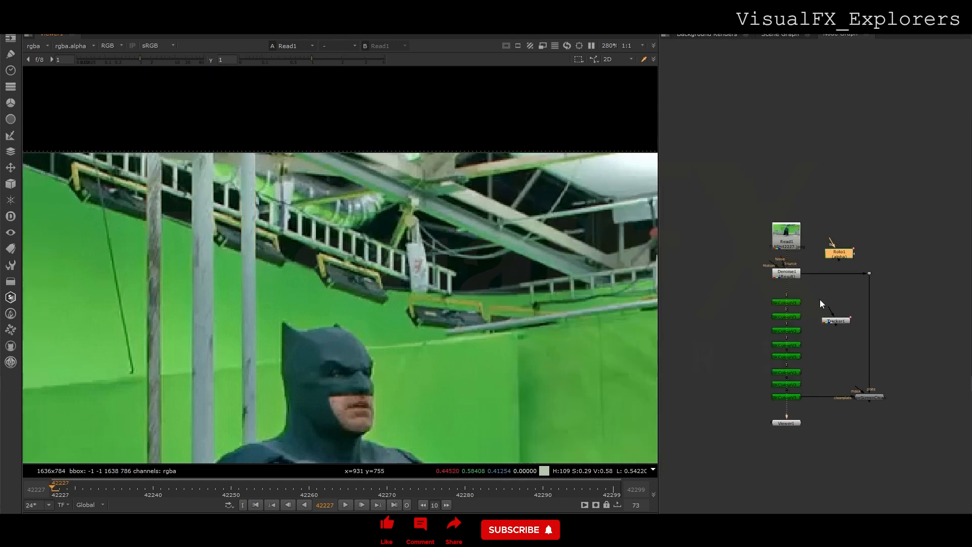
pyautogui.scroll(-2, 819, 300)
pyautogui.moveTo(819, 299); pyautogui.dragTo(715, 260, button='middle')
pyautogui.click(758, 342)
pyautogui.press('1')
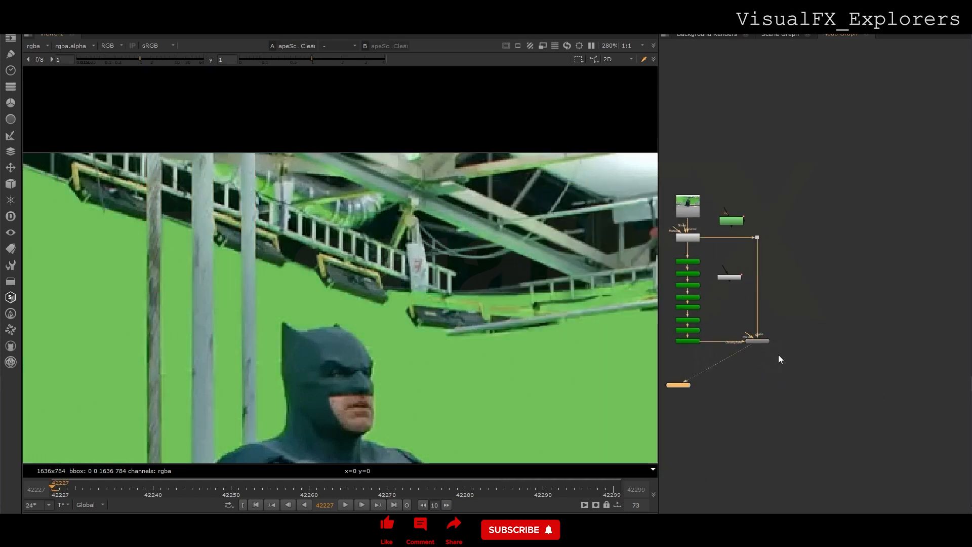
pyautogui.moveTo(685, 385); pyautogui.dragTo(759, 410)
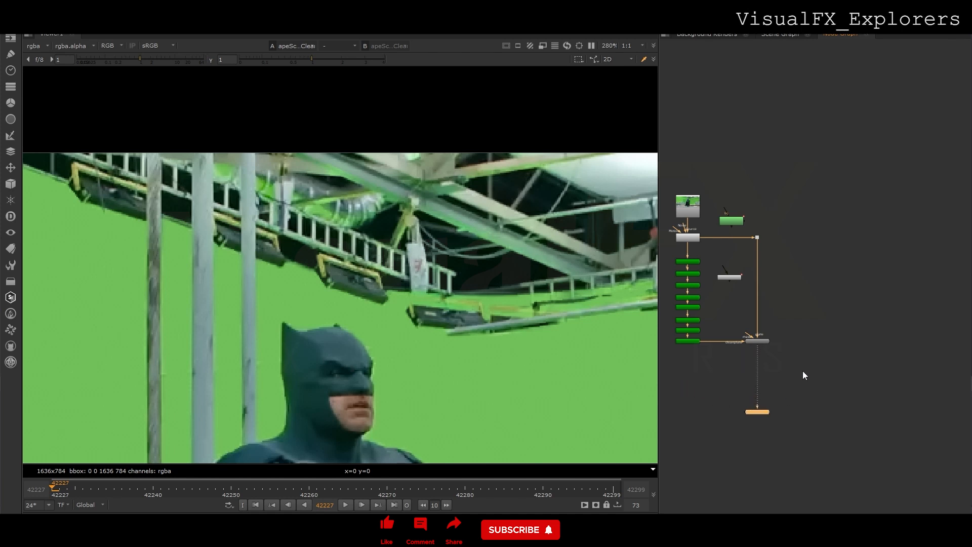
pyautogui.click(803, 367)
pyautogui.press('Tab')
pyautogui.write('co')
pyautogui.press('Return')
pyautogui.scroll(-6, 408, 282)
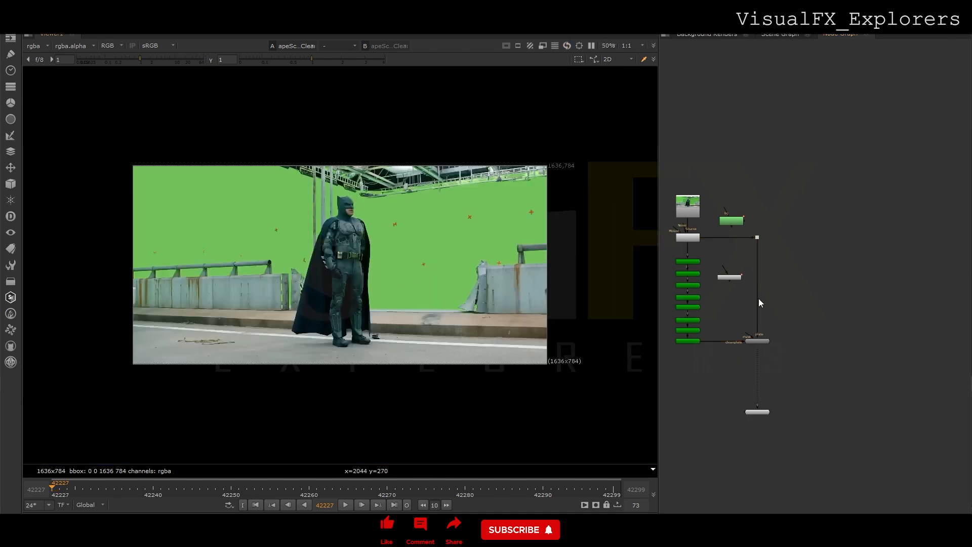
# - Choose the full size format in the project settings
pyautogui.press('s')
pyautogui.moveTo(449, 142); pyautogui.dragTo(357, 119)
pyautogui.click(377, 384)
pyautogui.click(375, 349)
pyautogui.click(483, 110)
pyautogui.doubleClick(730, 224)
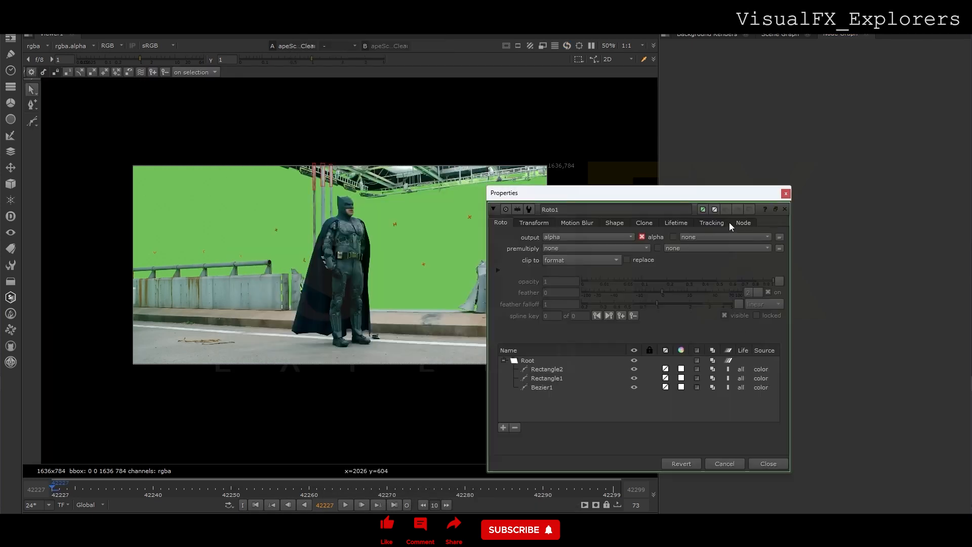
pyautogui.click(785, 194)
# - Add a Constant image node and sample its colour from the cleaned green area beside Batman
pyautogui.moveTo(759, 413); pyautogui.dragTo(760, 419)
pyautogui.scroll(2, 771, 348)
pyautogui.click(792, 376)
pyautogui.press('Tab')
pyautogui.write('cons')
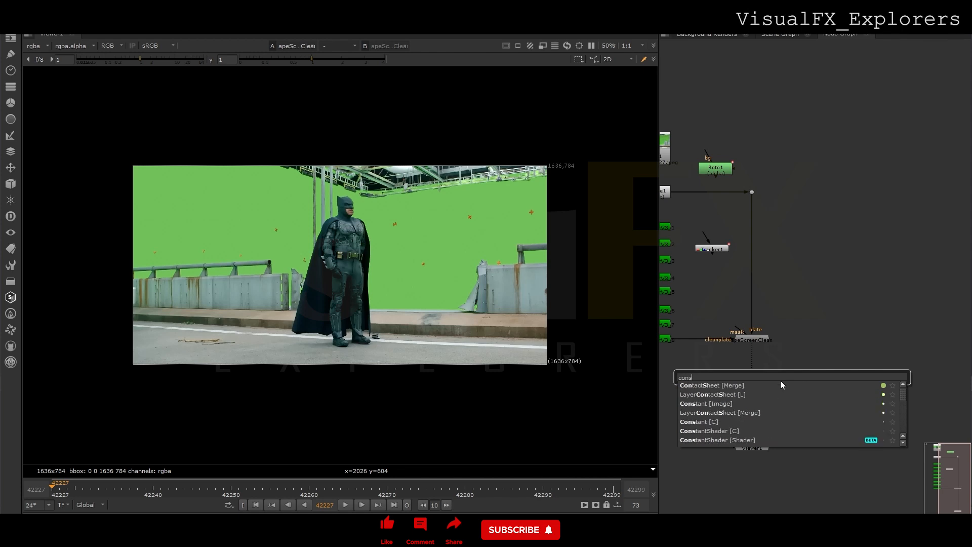
pyautogui.click(722, 403)
pyautogui.keyDown('ctrl'); pyautogui.keyDown('shift'); pyautogui.moveTo(421, 223); pyautogui.dragTo(434, 237); pyautogui.keyUp('shift'); pyautogui.keyUp('ctrl')
pyautogui.click(762, 315)
# - Add a Merge node below apeScreenClean, feed Constant1 into its A input and route the connection through a dot
pyautogui.moveTo(791, 384); pyautogui.dragTo(829, 370)
pyautogui.moveTo(767, 447); pyautogui.dragTo(767, 470)
pyautogui.click(728, 391)
pyautogui.press('m')
pyautogui.moveTo(729, 390); pyautogui.dragTo(846, 354)
pyautogui.keyDown('ctrl'); pyautogui.moveTo(794, 375); pyautogui.dragTo(836, 402); pyautogui.keyUp('ctrl')
pyautogui.moveTo(840, 353); pyautogui.dragTo(841, 328)
# - Insert a Roto node below Constant1 and draw a closed Bezier around the ceiling rigging above the green cloth
pyautogui.press('o')
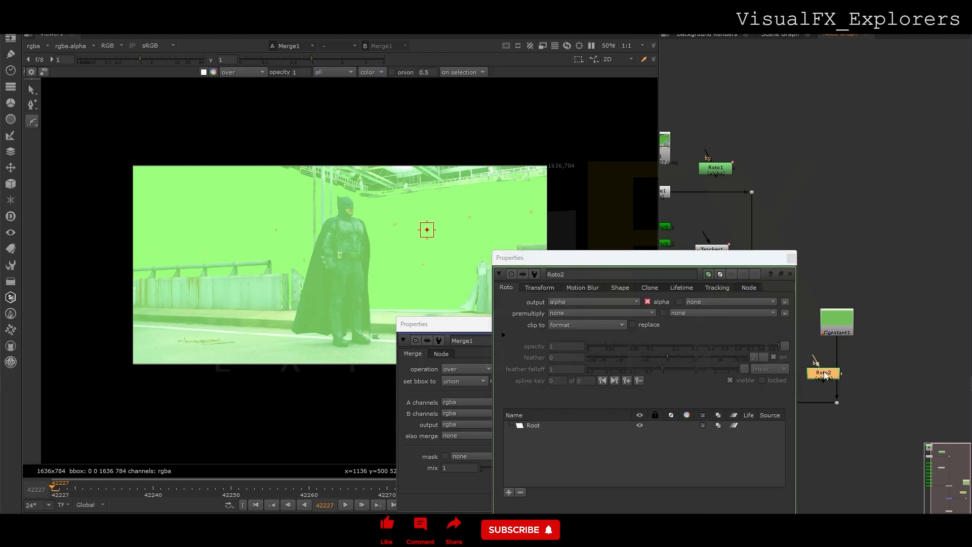
pyautogui.moveTo(838, 374); pyautogui.dragTo(838, 367)
pyautogui.scroll(4, 339, 185)
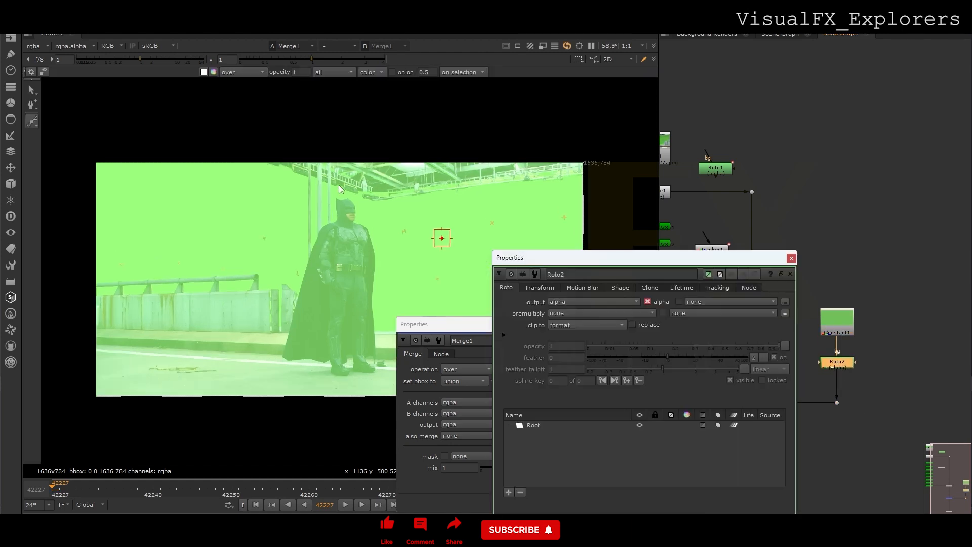
pyautogui.click(176, 131)
pyautogui.click(211, 151)
pyautogui.moveTo(211, 151); pyautogui.dragTo(212, 150)
pyautogui.click(238, 162)
pyautogui.click(277, 176)
pyautogui.click(317, 185)
pyautogui.click(438, 224)
pyautogui.moveTo(439, 224); pyautogui.dragTo(326, 227, button='middle')
pyautogui.moveTo(439, 215); pyautogui.dragTo(267, 231, button='middle')
pyautogui.click(376, 221)
pyautogui.click(281, 144)
pyautogui.moveTo(281, 144); pyautogui.dragTo(500, 144, button='middle')
pyautogui.click(273, 144)
pyautogui.click(145, 150)
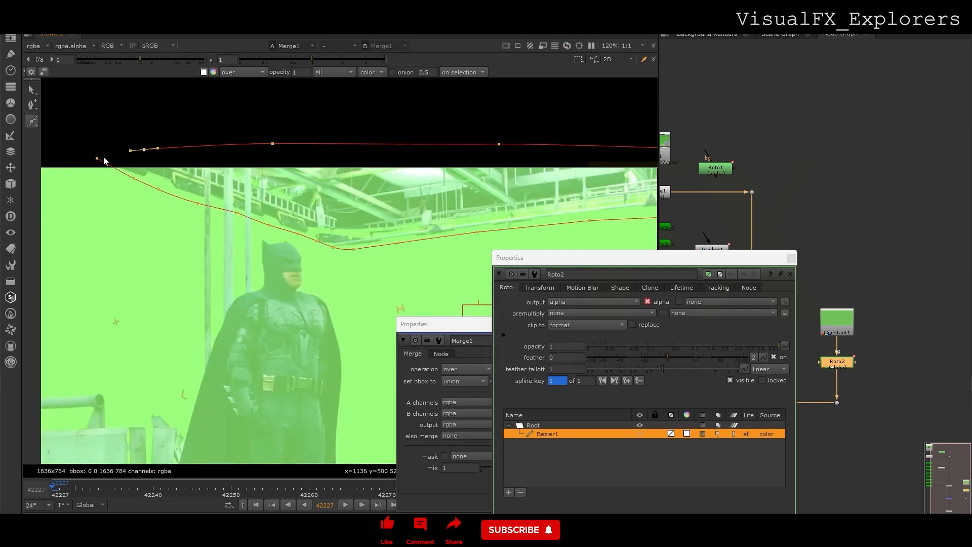
pyautogui.click(98, 159)
pyautogui.click(791, 259)
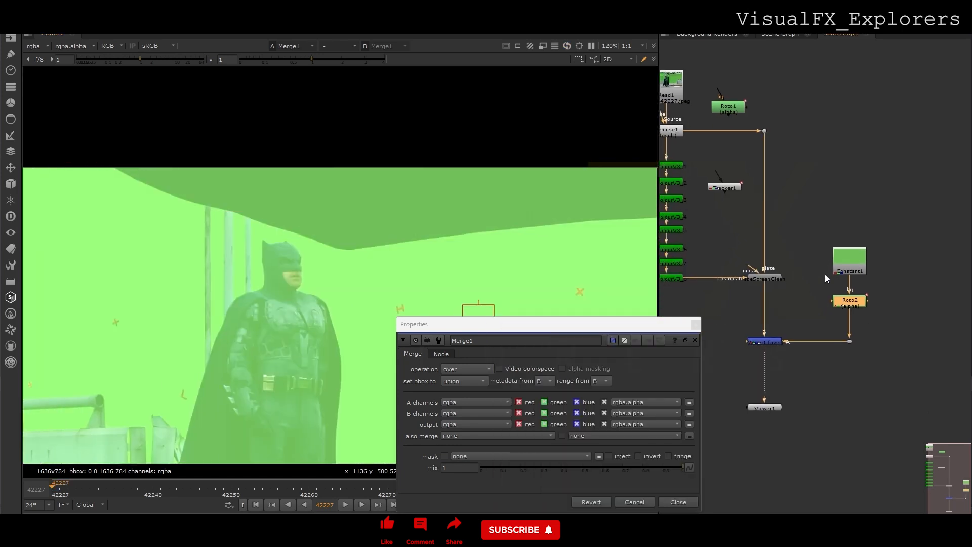
# - Insert a Premult node below Roto2 and close its properties
pyautogui.press('Tab')
pyautogui.write('premult')
pyautogui.press('Return')
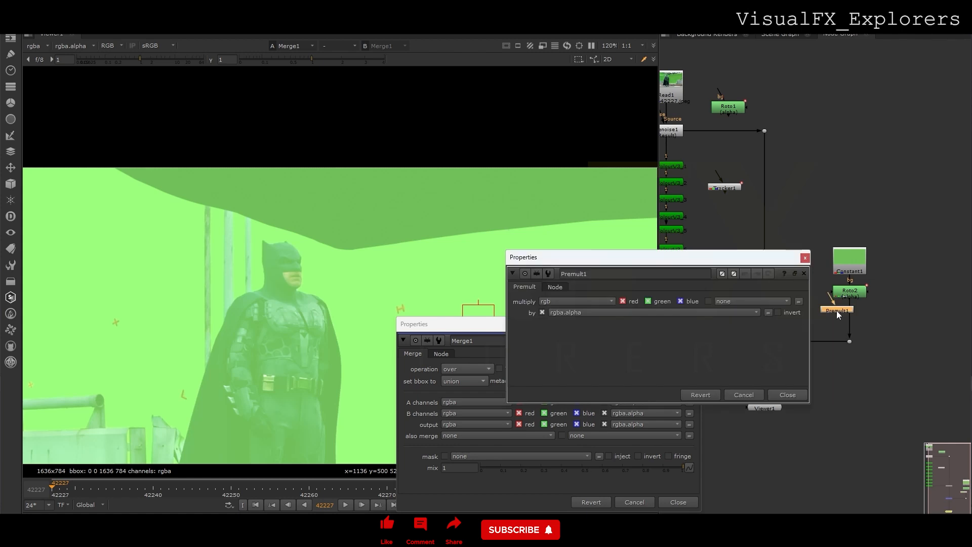
pyautogui.click(806, 258)
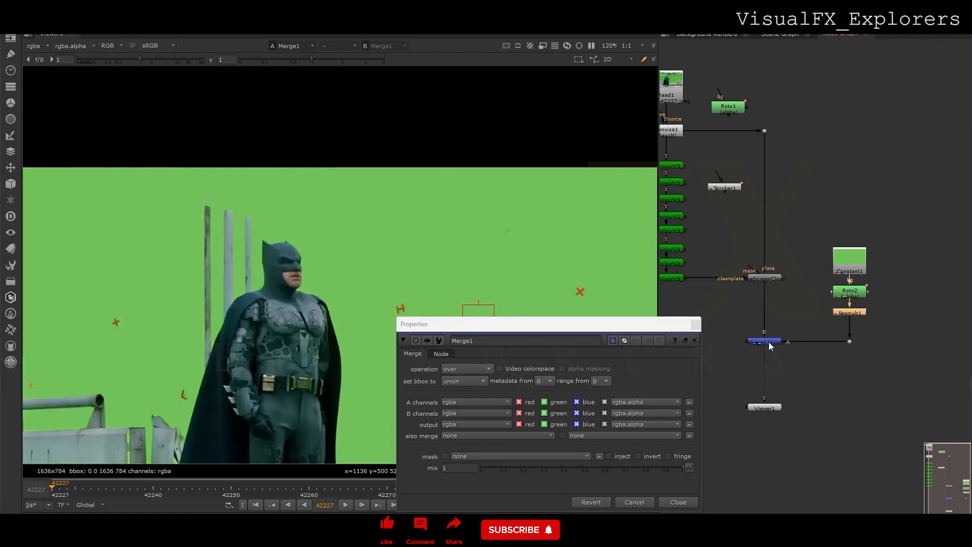
# - Move Merge1 down, insert a second Merge node below Premult1 and connect Roto1 to its A input through a dot
pyautogui.moveTo(864, 323); pyautogui.dragTo(737, 418)
pyautogui.moveTo(773, 343); pyautogui.dragTo(773, 403)
pyautogui.click(821, 368)
pyautogui.press('m')
pyautogui.moveTo(822, 370); pyautogui.dragTo(850, 375)
pyautogui.moveTo(734, 109); pyautogui.dragTo(915, 369)
pyautogui.moveTo(841, 359); pyautogui.dragTo(907, 373)
# - Set Merge2's operation to stencil and insert Tracker1 between Roto1 and its dot
pyautogui.click(558, 346)
pyautogui.click(560, 378)
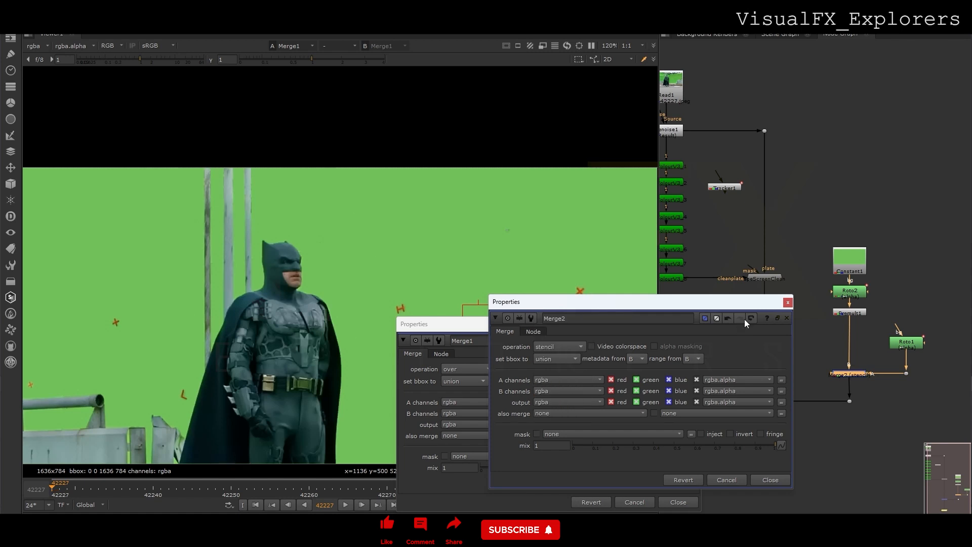
pyautogui.click(787, 302)
pyautogui.moveTo(729, 189); pyautogui.dragTo(906, 361)
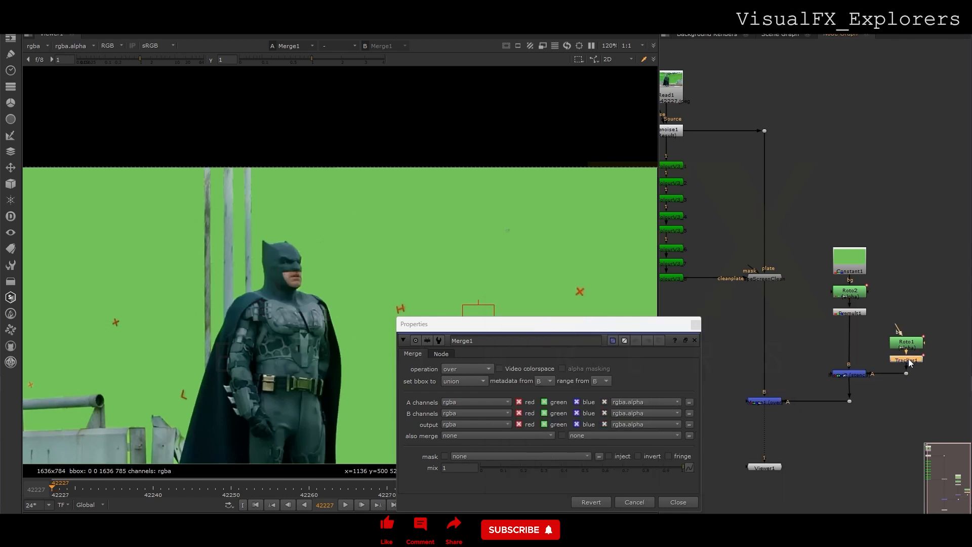
# - Disable Merge1, check the Roto2 outline against the ceiling rigging and close the open properties
pyautogui.doubleClick(850, 299)
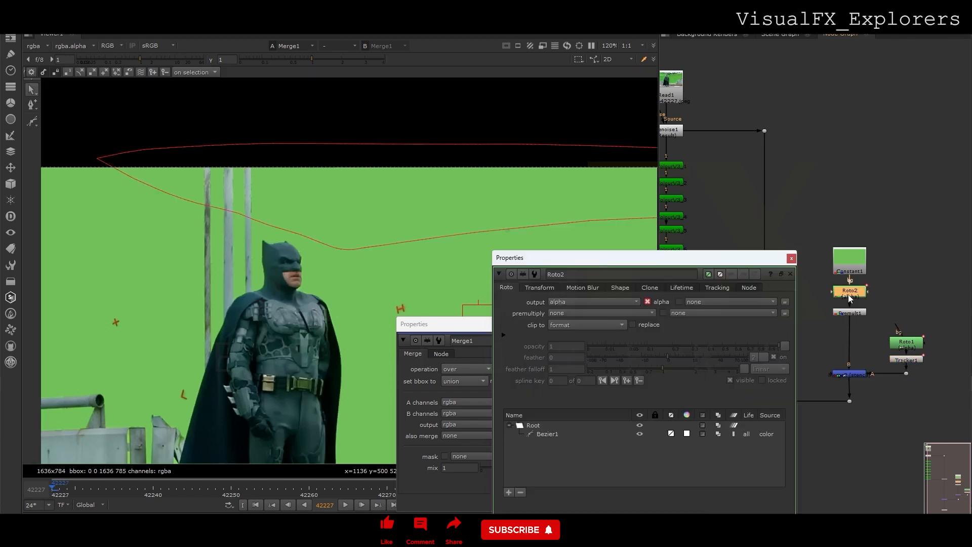
pyautogui.click(792, 260)
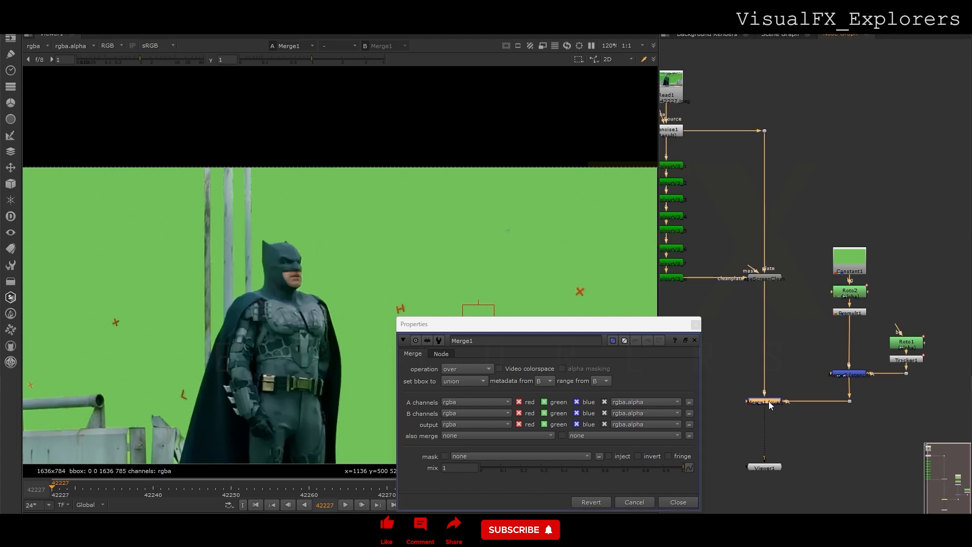
pyautogui.doubleClick(857, 301)
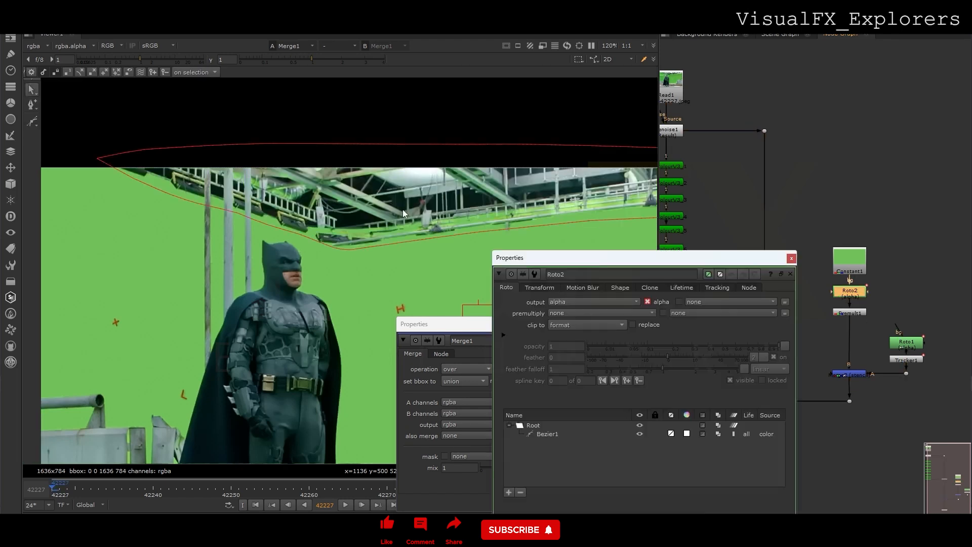
pyautogui.click(324, 246)
pyautogui.scroll(-2, 324, 245)
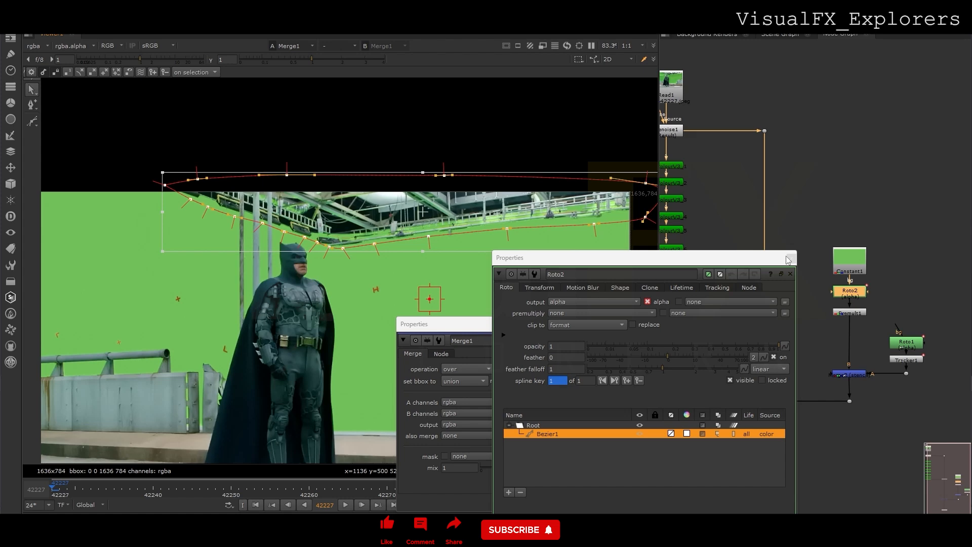
pyautogui.click(790, 259)
pyautogui.click(699, 320)
# - On frame 42299, reposition Roto2's Bezier1 outline so it follows the ceiling rigging
pyautogui.doubleClick(853, 293)
pyautogui.click(547, 434)
pyautogui.moveTo(549, 259); pyautogui.dragTo(824, 321)
pyautogui.press('End')
pyautogui.moveTo(426, 229); pyautogui.dragTo(426, 228)
pyautogui.click(589, 238)
pyautogui.moveTo(595, 224); pyautogui.dragTo(594, 221)
pyautogui.moveTo(124, 140); pyautogui.dragTo(655, 256)
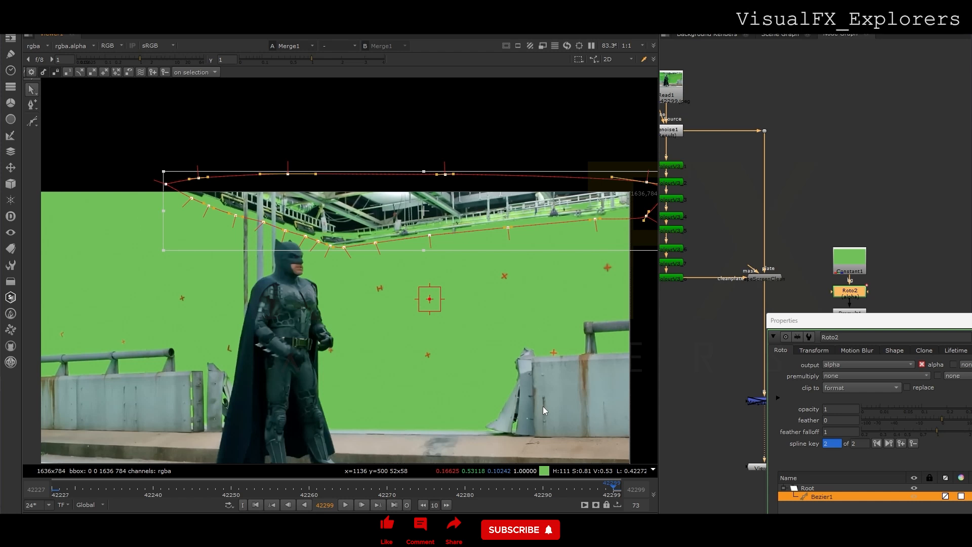
# - Reposition and keyframe the Bezier1 outline around the ceiling rigging on frames 42263, 42245 and 42282
pyautogui.click(334, 491)
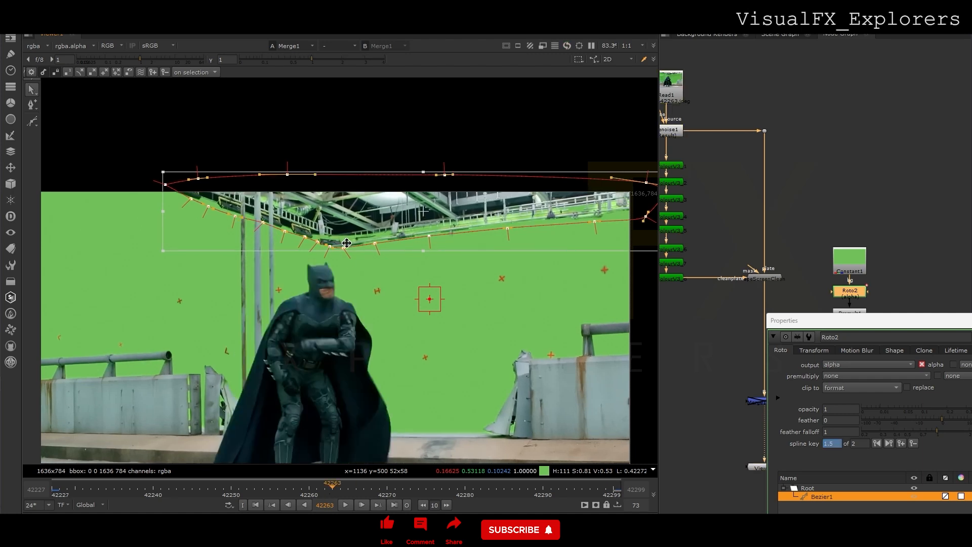
pyautogui.moveTo(341, 220); pyautogui.dragTo(341, 223)
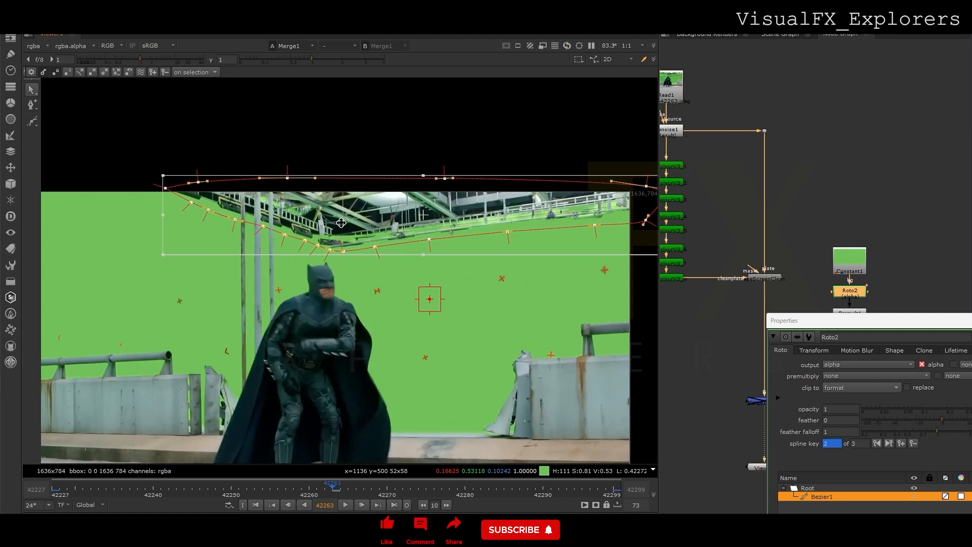
pyautogui.click(243, 278)
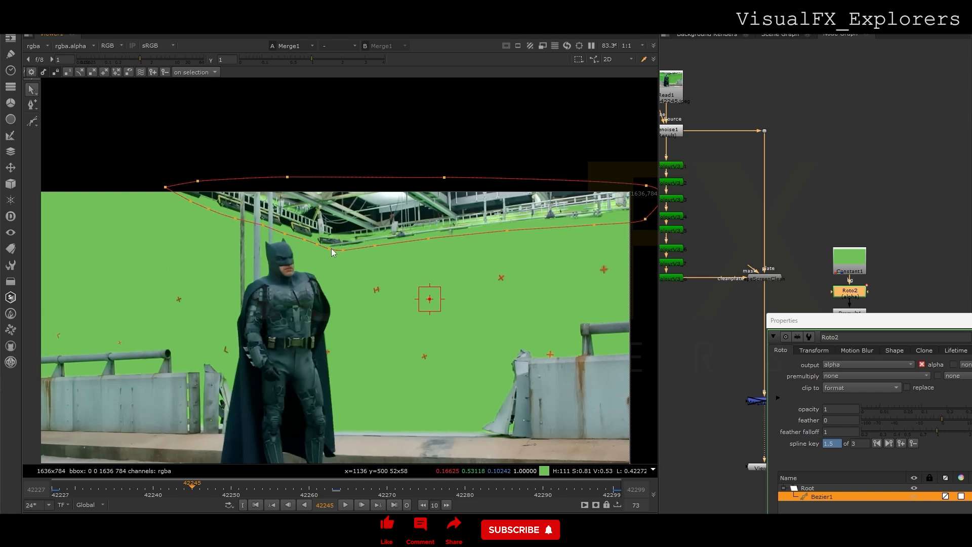
pyautogui.click(480, 487)
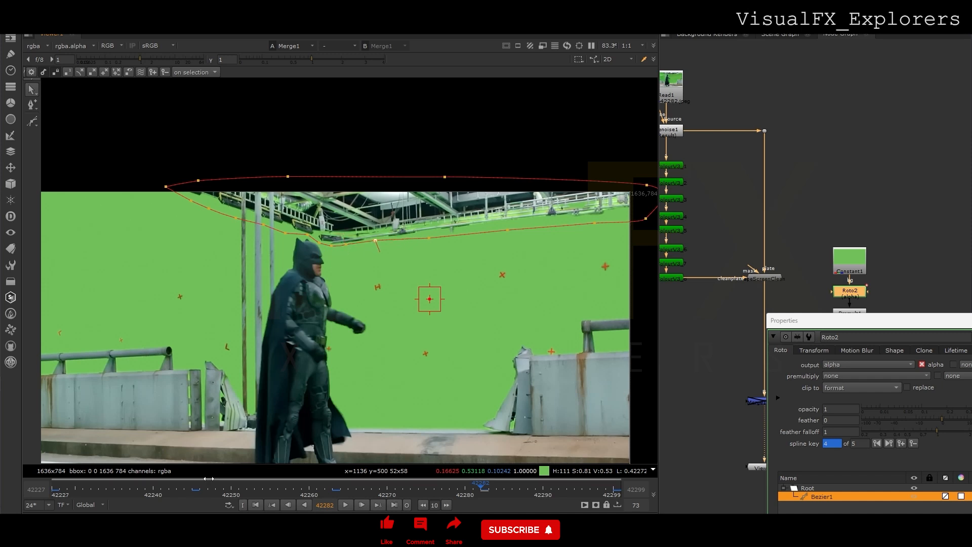
# - Keyframe the Bezier1 outline on frame 42273, correct its lower edge a few frames earlier and scrub to frame 42296
pyautogui.moveTo(340, 490); pyautogui.dragTo(414, 488)
pyautogui.scroll(4, 304, 238)
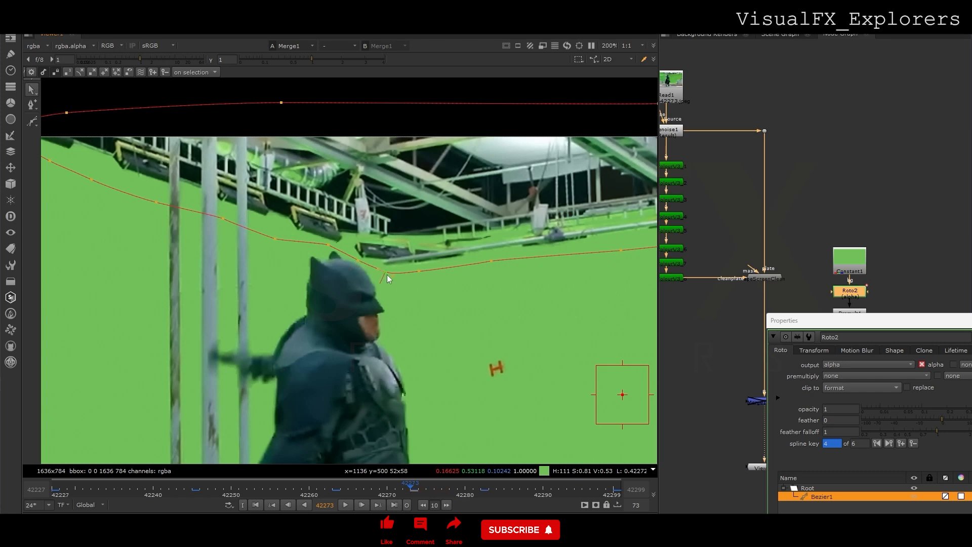
pyautogui.moveTo(413, 488); pyautogui.dragTo(379, 487)
pyautogui.moveTo(328, 247); pyautogui.dragTo(331, 246)
pyautogui.moveTo(376, 490); pyautogui.dragTo(590, 490)
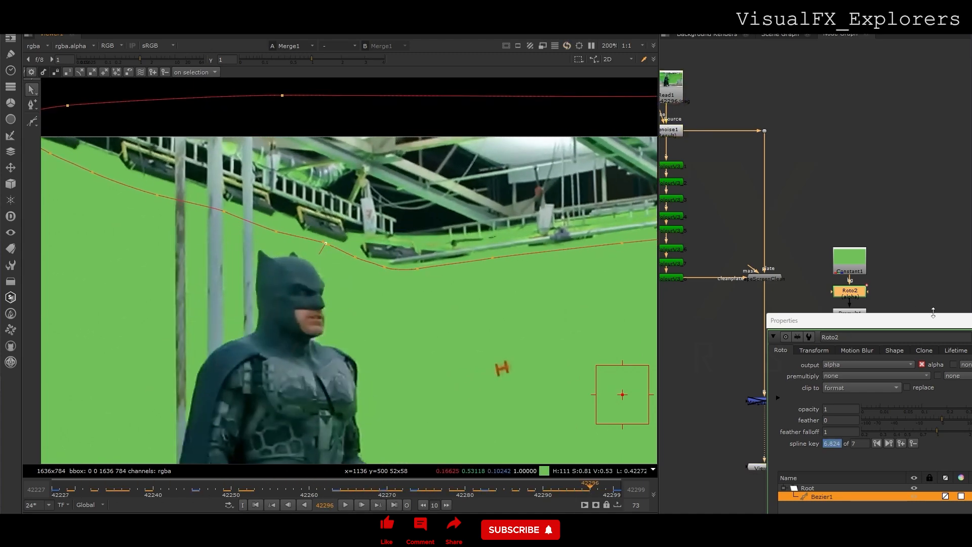
# - Re-enable Merge1 and, on frame 42227, extend Roto1's Rectangle2 farther down the pole nearest Batman
pyautogui.click(766, 402)
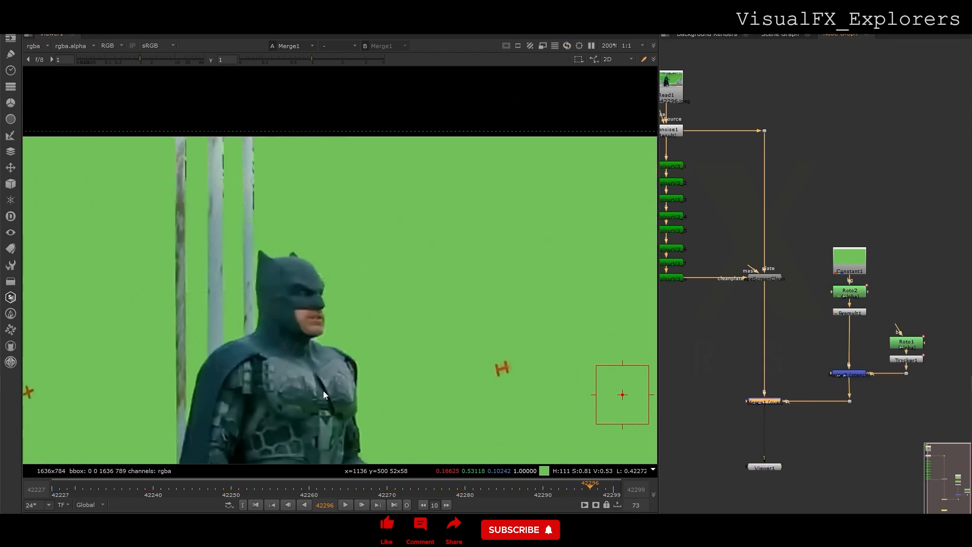
pyautogui.doubleClick(893, 345)
pyautogui.moveTo(64, 488); pyautogui.dragTo(53, 489)
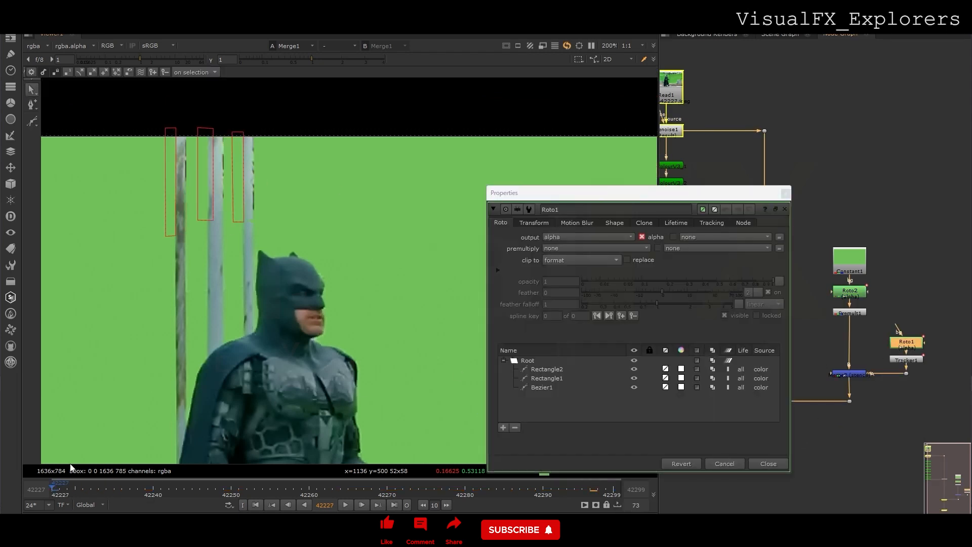
pyautogui.scroll(5, 238, 214)
pyautogui.moveTo(253, 209); pyautogui.dragTo(253, 233)
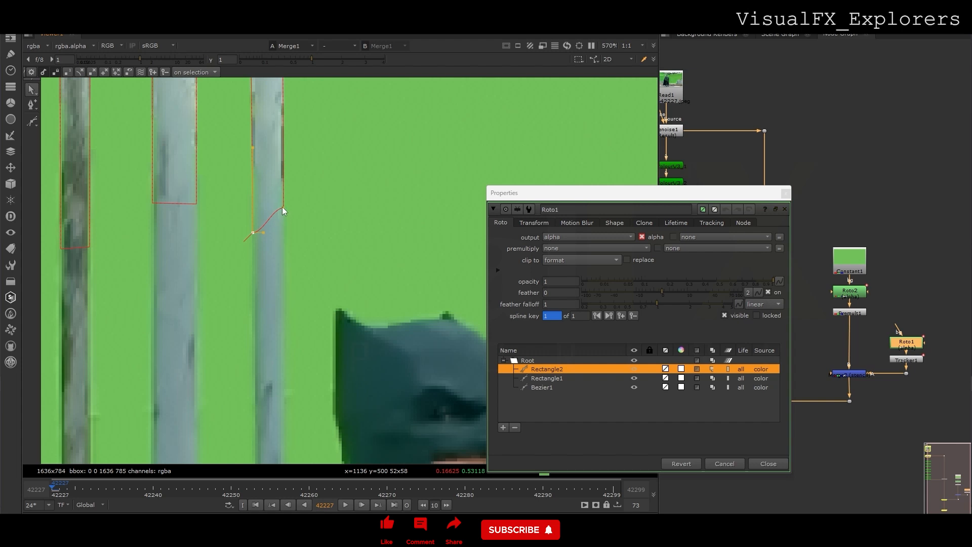
pyautogui.moveTo(285, 97); pyautogui.dragTo(267, 273, button='middle')
pyautogui.click(785, 193)
pyautogui.scroll(-10, 290, 266)
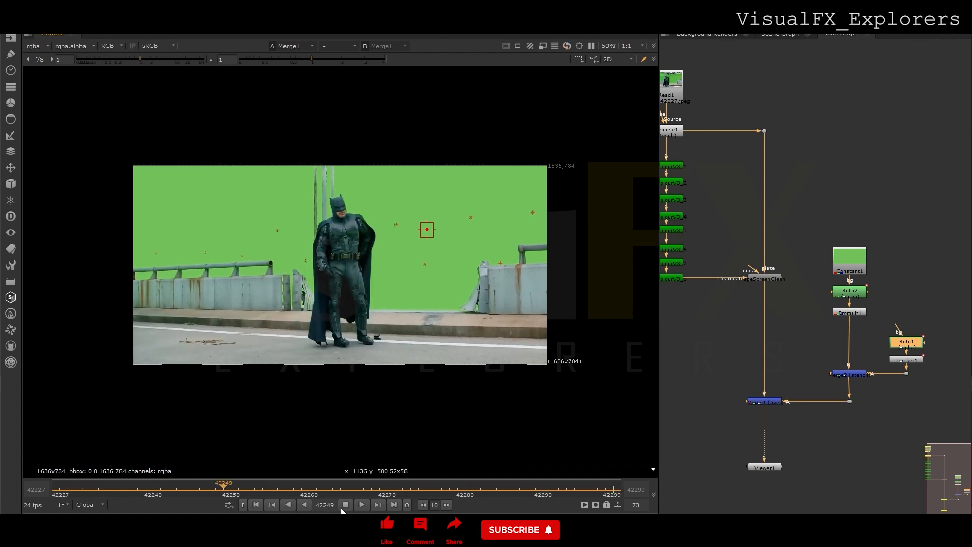
# - On frame 42241, view the original Read1 plate and inspect the tracking marker beside Batman's cape
pyautogui.moveTo(314, 491); pyautogui.dragTo(160, 491)
pyautogui.moveTo(742, 114); pyautogui.dragTo(780, 209, button='middle')
pyautogui.moveTo(717, 187); pyautogui.dragTo(717, 153)
pyautogui.press('1')
pyautogui.scroll(1, 350, 263)
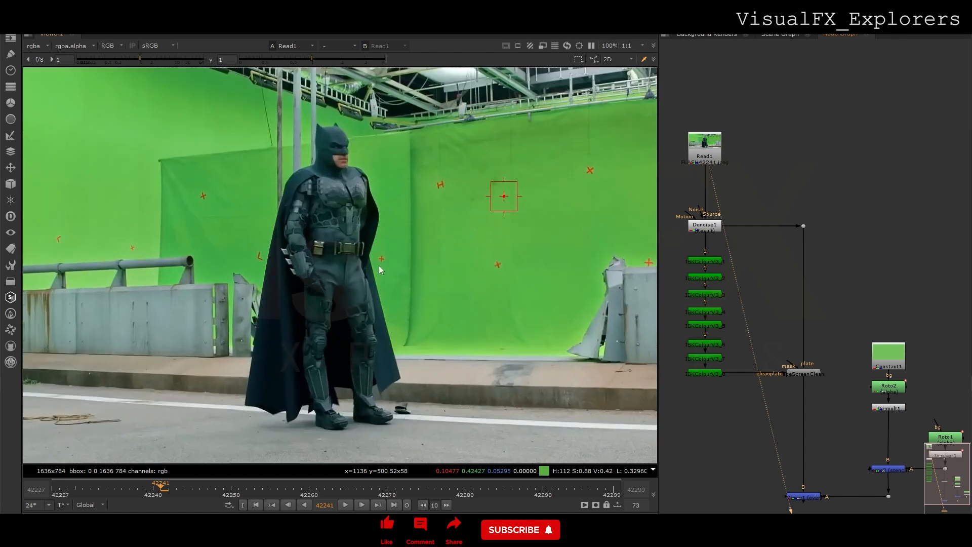
pyautogui.scroll(5, 381, 266)
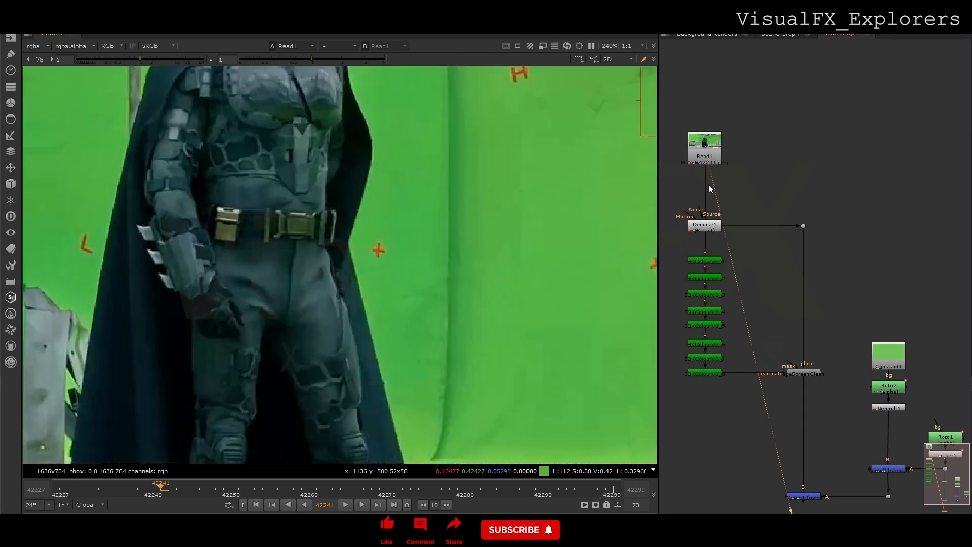
# - Make room below Denoise1 and insert a RotoPaint node ahead of the IBKColour chain, removing the stray Roto node
pyautogui.scroll(-2, 710, 262)
pyautogui.moveTo(690, 254); pyautogui.dragTo(796, 381)
pyautogui.moveTo(785, 346); pyautogui.dragTo(785, 384)
pyautogui.scroll(1, 706, 292)
pyautogui.click(691, 274)
pyautogui.press('Tab')
pyautogui.write('roto')
pyautogui.click(680, 304)
pyautogui.click(661, 179)
pyautogui.click(684, 257)
pyautogui.press('o')
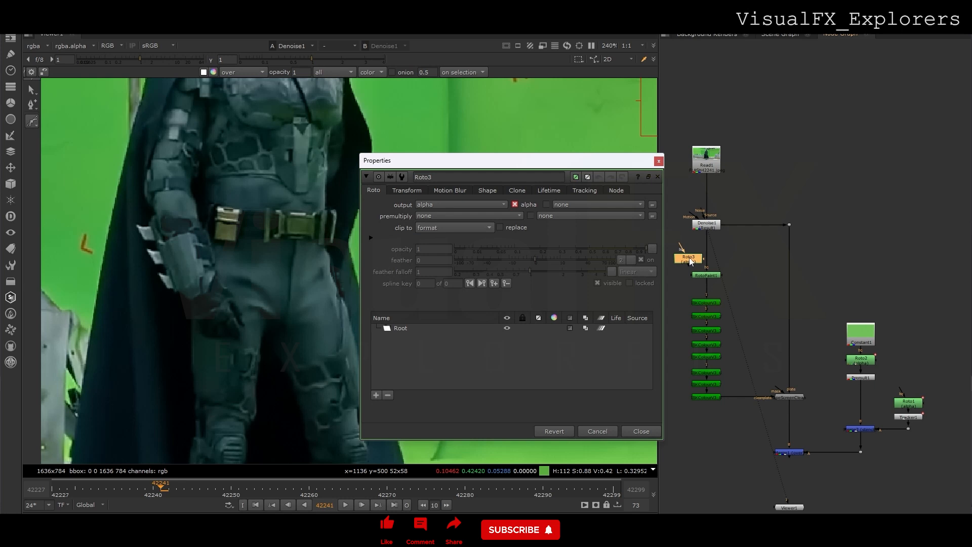
pyautogui.press('Delete')
# - View the RotoPaint1 result, open its properties clear of the viewer and activate the Clone tool
pyautogui.click(708, 277)
pyautogui.press('1')
pyautogui.doubleClick(709, 277)
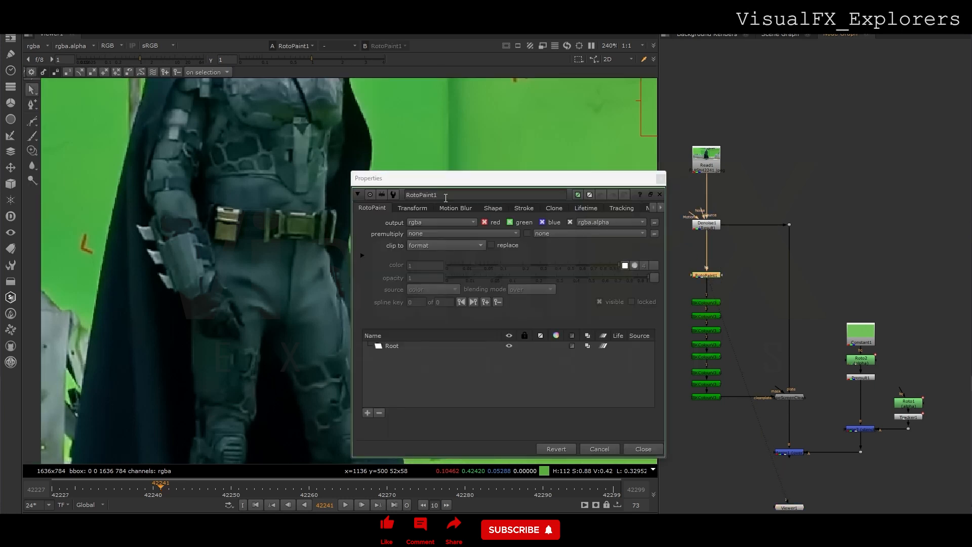
pyautogui.moveTo(446, 178); pyautogui.dragTo(750, 173)
pyautogui.rightClick(31, 151)
pyautogui.click(61, 159)
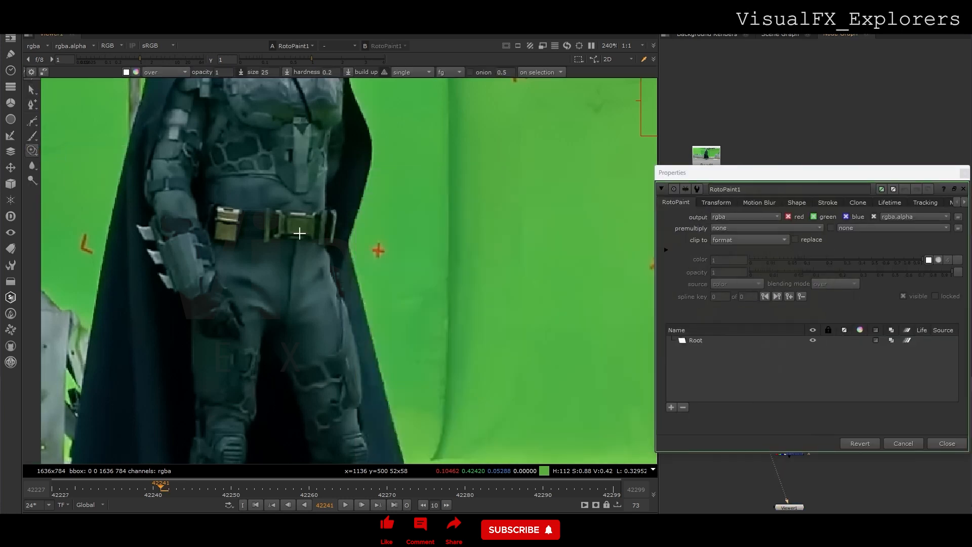
# - On frame 42241, enlarge the clone brush to about 31 and paint clean green over the red marker beside the cape
pyautogui.scroll(3, 382, 246)
pyautogui.keyDown('shift'); pyautogui.moveTo(393, 248); pyautogui.dragTo(387, 248); pyautogui.keyUp('shift')
pyautogui.moveTo(383, 246); pyautogui.dragTo(376, 248)
# - Clone out the red marker on frames 42239 and 42238, using brush sizes of about 12.6 and 19
pyautogui.press('Left')
pyautogui.press('Left')
pyautogui.press('Left')
pyautogui.press('Left')
pyautogui.press('Left')
pyautogui.press('Left')
pyautogui.press('Left')
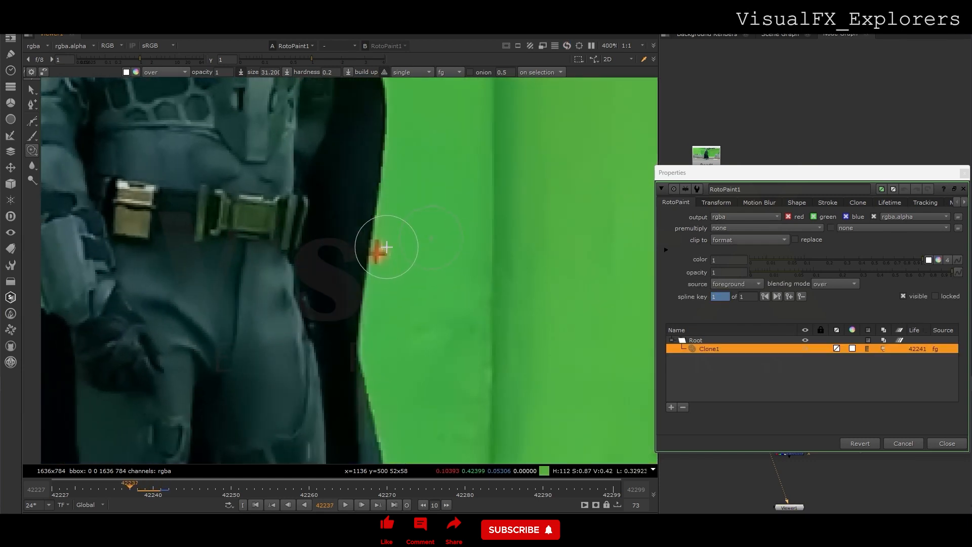
pyautogui.press('Right')
pyautogui.press('Right')
pyautogui.press('Right')
pyautogui.press('Right')
pyautogui.press('Right')
pyautogui.moveTo(373, 253); pyautogui.dragTo(380, 245)
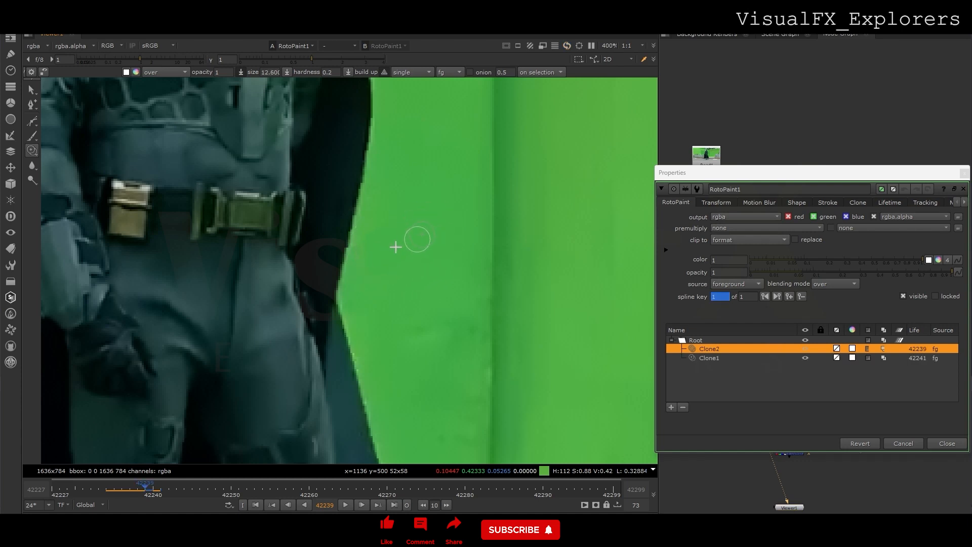
pyautogui.press('Left')
pyautogui.moveTo(376, 246); pyautogui.dragTo(378, 243)
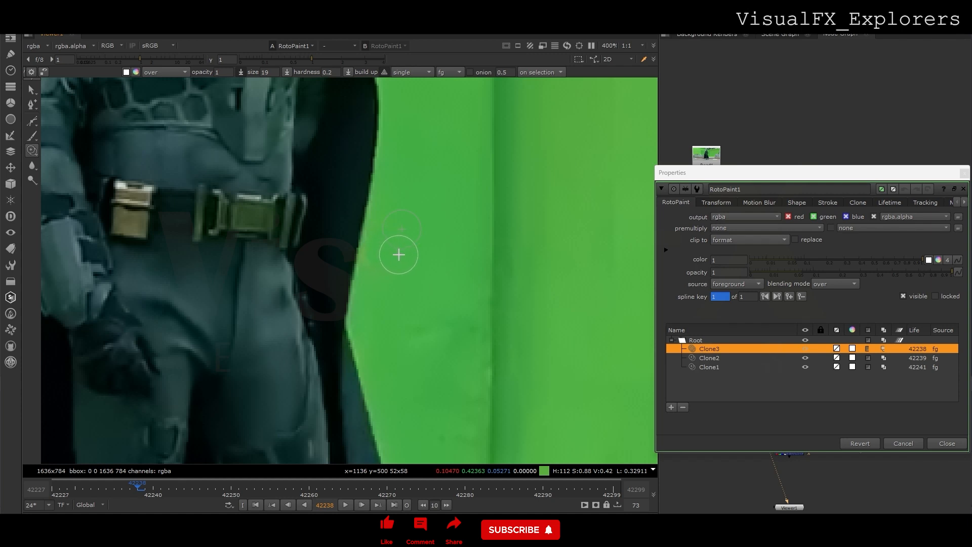
# - Clone clean green over the marker remnants along the cape's edge on frames 42237 and 42236
pyautogui.press('Left')
pyautogui.press('Left')
pyautogui.press('Right')
pyautogui.press('Right')
pyautogui.press('Right')
pyautogui.press('Left')
pyautogui.press('Left')
pyautogui.click(381, 248)
pyautogui.click(383, 246)
pyautogui.click(379, 264)
pyautogui.click(380, 255)
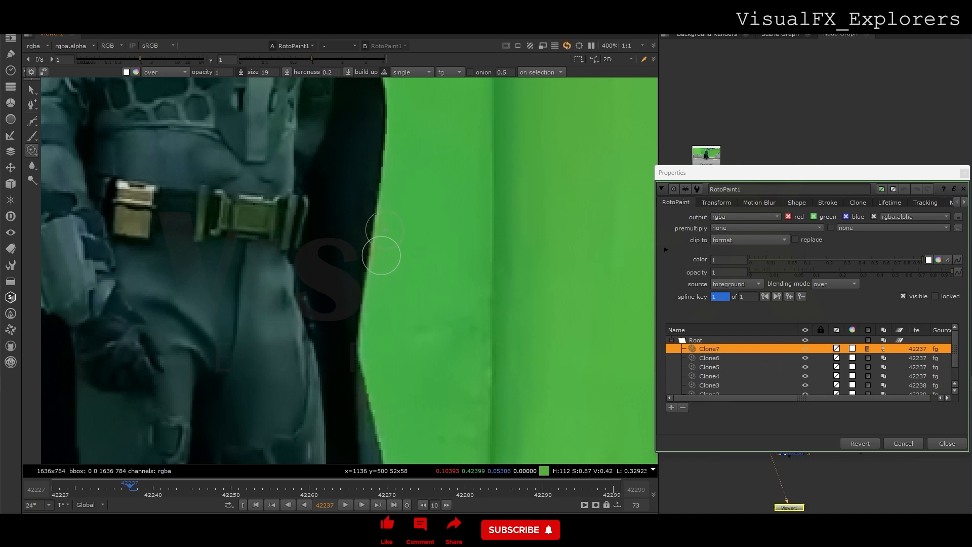
pyautogui.click(382, 249)
pyautogui.click(385, 250)
pyautogui.press('Left')
pyautogui.click(389, 255)
pyautogui.click(395, 245)
# - Step back and forth through the neighbouring frames to check for marker remnants beside the cape
pyautogui.press('Left')
pyautogui.press('Left')
pyautogui.press('Left')
pyautogui.press('Left')
pyautogui.press('Left')
pyautogui.press('Left')
pyautogui.press('Left')
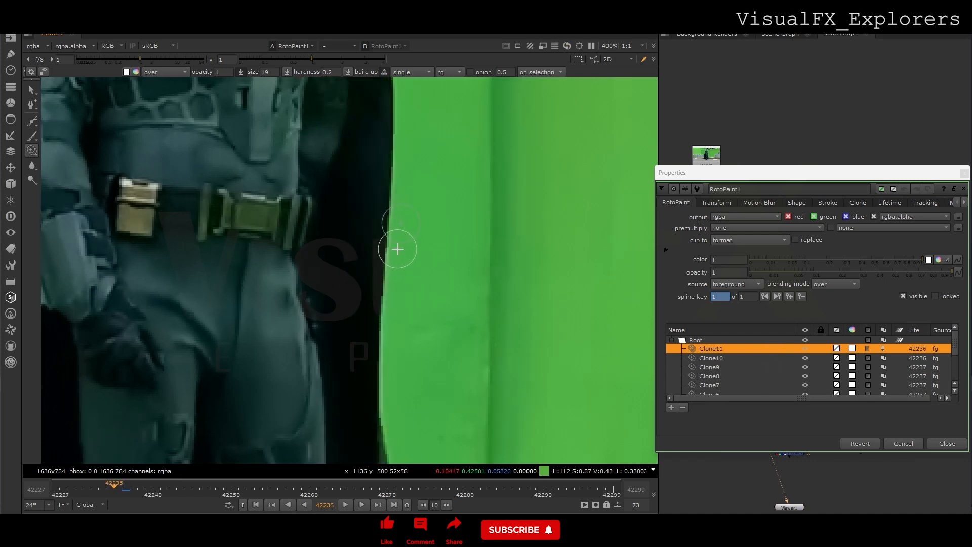
pyautogui.press('Right')
pyautogui.press('Right')
pyautogui.press('Right')
pyautogui.press('Right')
pyautogui.press('Right')
pyautogui.press('Right')
pyautogui.press('Right')
pyautogui.press('Right')
pyautogui.press('Right')
pyautogui.press('Right')
pyautogui.press('Right')
pyautogui.press('Right')
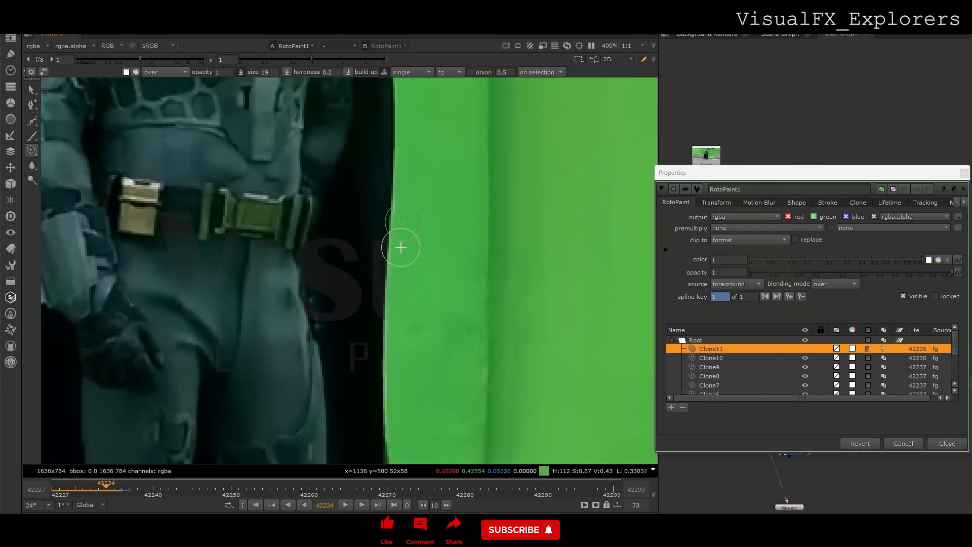
# - Clone out the red marker beside the cape on frames 42240, 42242 and 42243
pyautogui.press('Left')
pyautogui.click(373, 248)
pyautogui.press('Right')
pyautogui.press('Right')
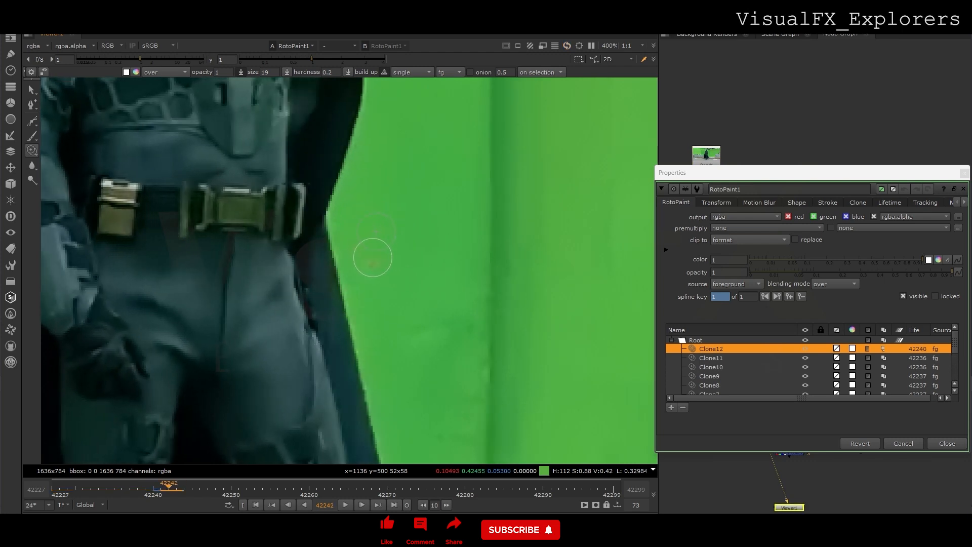
pyautogui.click(374, 254)
pyautogui.press('Right')
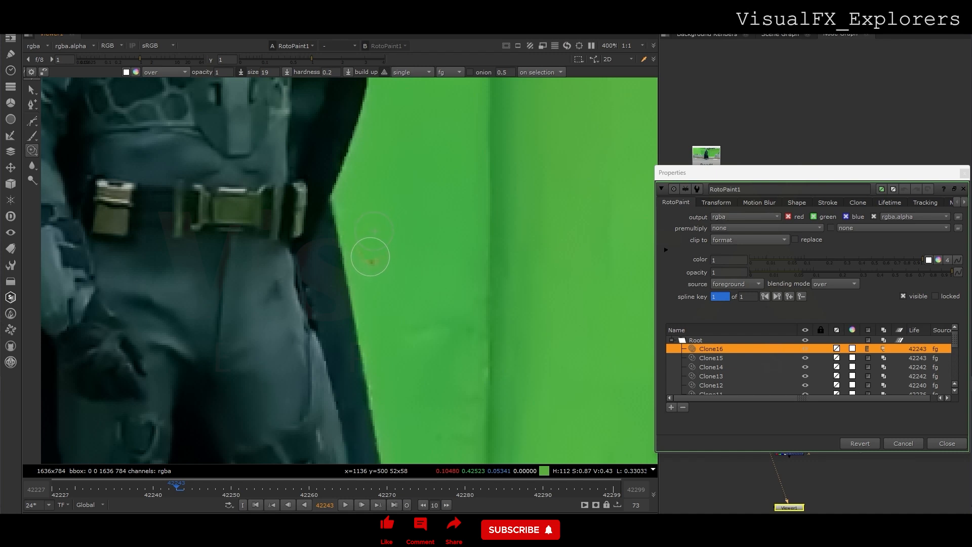
pyautogui.click(371, 252)
# - Clone out the red marker against the cape's edge on frames 42244 through 42246
pyautogui.press('Right')
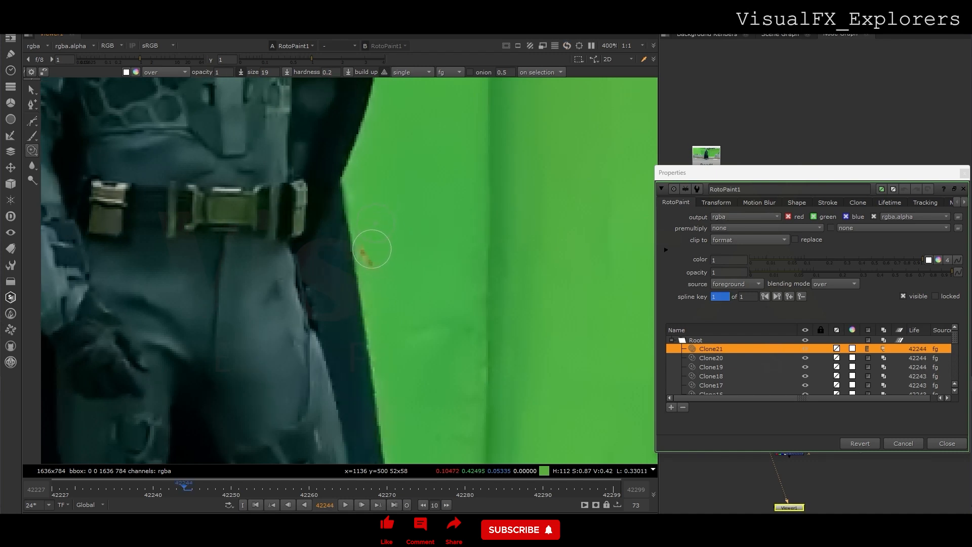
pyautogui.click(374, 257)
pyautogui.press('Right')
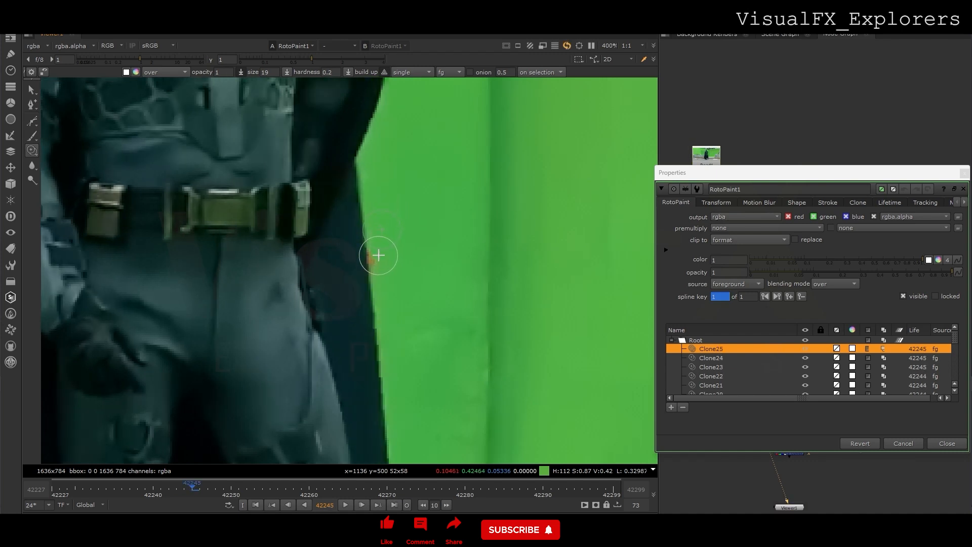
pyautogui.click(379, 259)
pyautogui.press('Right')
# - Step forward through the frames to 42282, checking where the red marker emerges from behind Batman
pyautogui.press('Right')
pyautogui.press('Right')
pyautogui.press('Right')
pyautogui.press('Right')
pyautogui.press('Right')
pyautogui.press('Right')
pyautogui.press('Right')
pyautogui.press('Right')
pyautogui.press('Right')
pyautogui.press('Right')
pyautogui.press('Right')
pyautogui.press('Right')
pyautogui.press('Right')
pyautogui.press('Right')
pyautogui.press('Right')
pyautogui.press('Right')
pyautogui.press('Right')
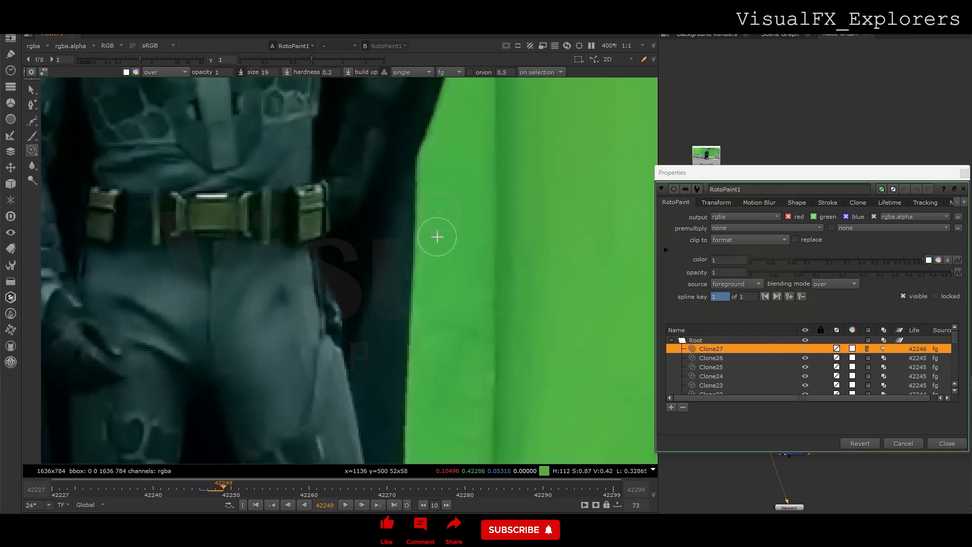
pyautogui.press('Right')
pyautogui.press('Right')
pyautogui.press('Right')
pyautogui.press('Right')
pyautogui.press('Right')
pyautogui.press('Right')
pyautogui.press('Right')
pyautogui.press('Right')
pyautogui.press('Right')
pyautogui.press('Right')
pyautogui.press('Right')
pyautogui.press('Right')
pyautogui.press('Right')
pyautogui.press('Right')
pyautogui.press('Right')
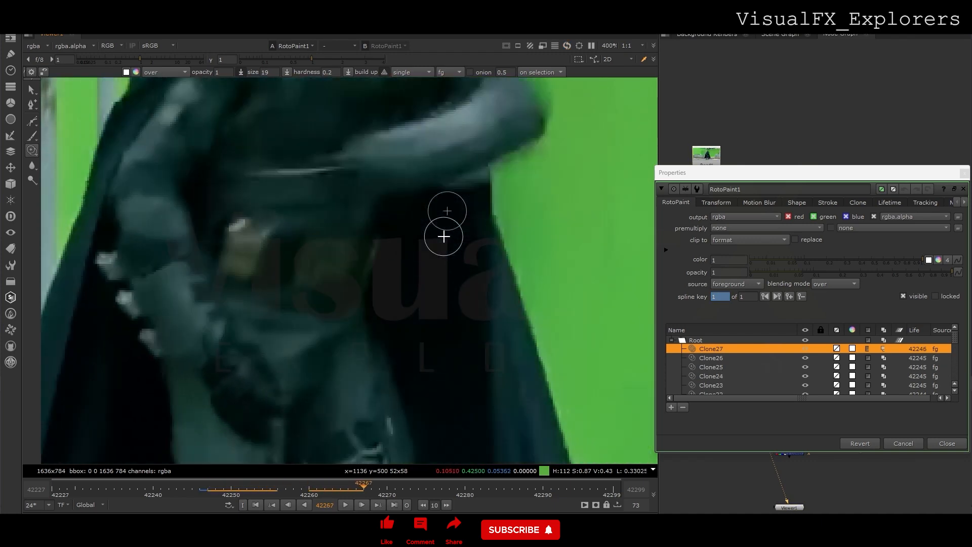
pyautogui.press('Right')
pyautogui.press('Right')
pyautogui.press('Right')
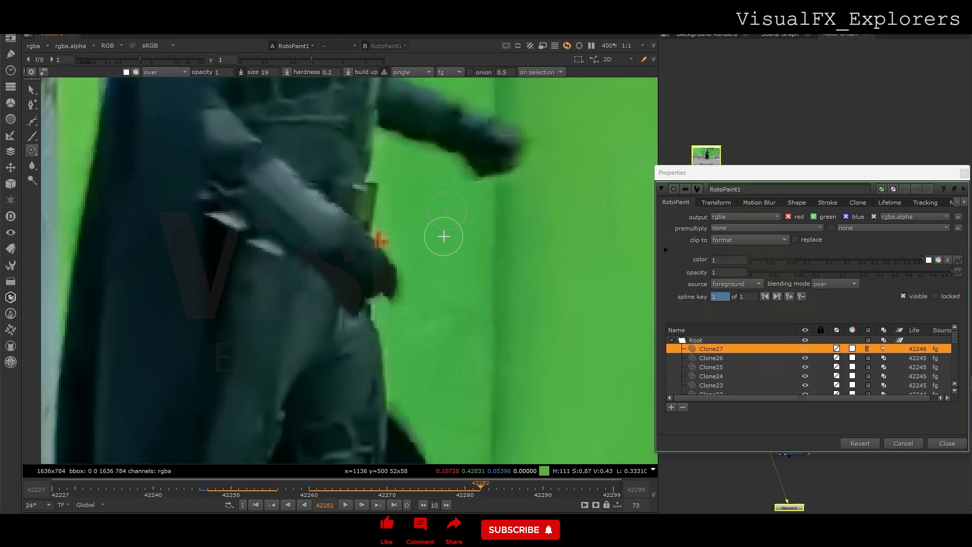
# - Clone clean green over the marker beside Batman's belt and hand on frames 42281 and 42282
pyautogui.click(387, 233)
pyautogui.click(385, 235)
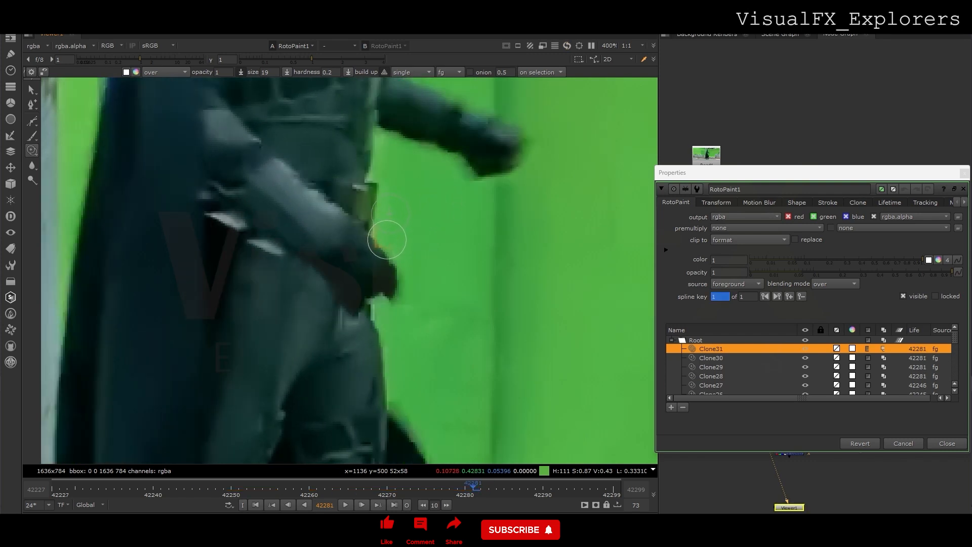
pyautogui.press('Right')
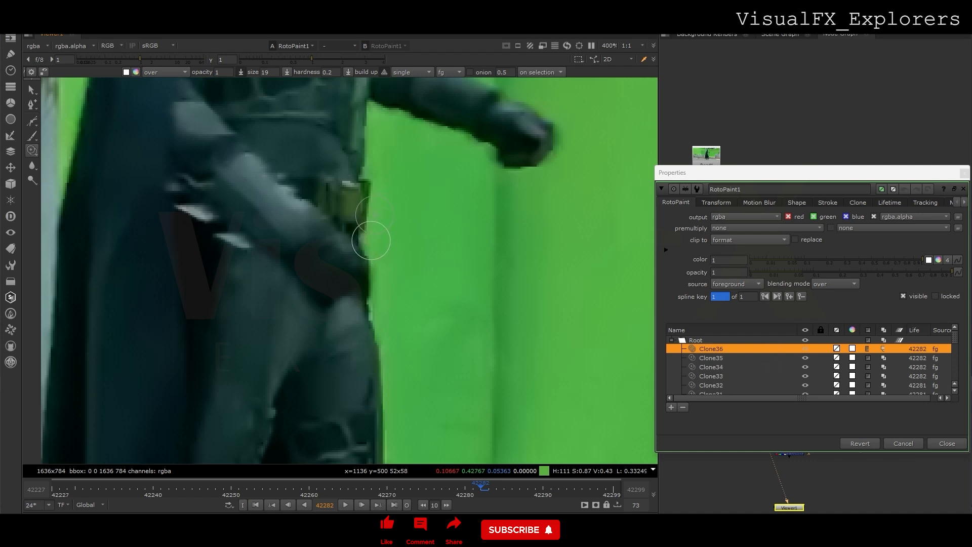
# - On frame 42293, reduce the clone brush to 8.6 and paint out the marker remnants beside Batman's hand
pyautogui.press('Right')
pyautogui.press('Right')
pyautogui.press('Right')
pyautogui.press('Right')
pyautogui.press('Right')
pyautogui.press('Right')
pyautogui.press('Right')
pyautogui.press('Right')
pyautogui.press('Right')
pyautogui.press('Right')
pyautogui.press('Right')
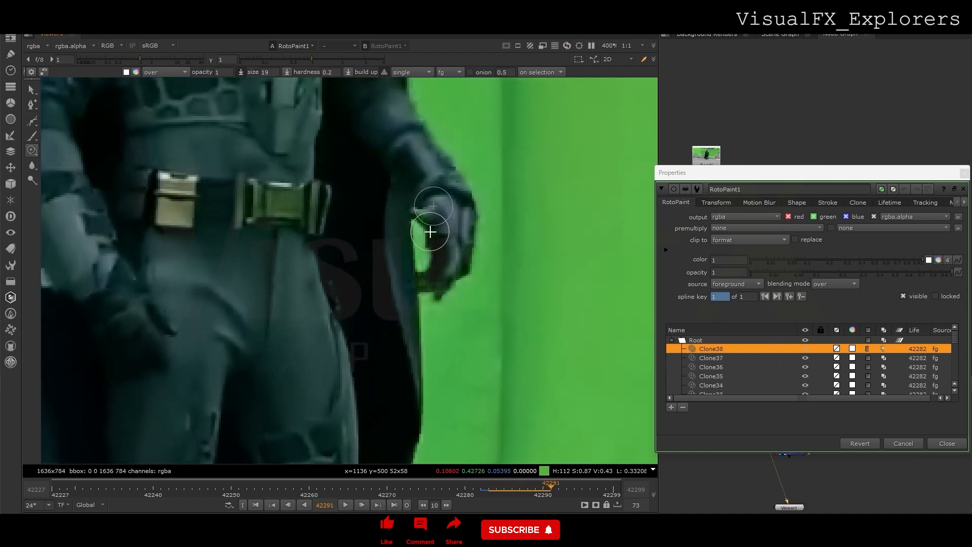
pyautogui.keyDown('ctrl'); pyautogui.moveTo(425, 320); pyautogui.dragTo(390, 258); pyautogui.keyUp('ctrl')
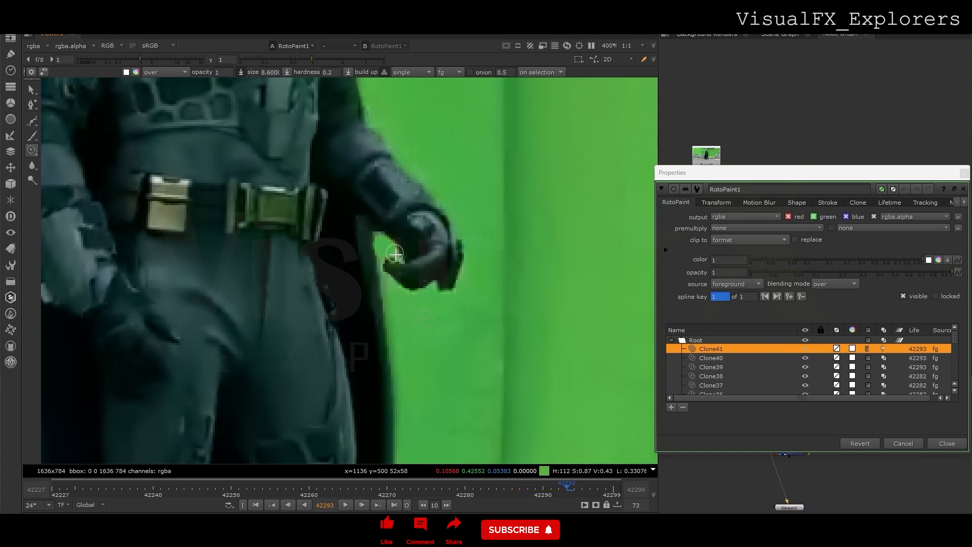
# - On frame 42297, set the clone brush to about 12.2 and paint out the marker remnant below the hand
pyautogui.press('Right')
pyautogui.press('Right')
pyautogui.press('Right')
pyautogui.press('Right')
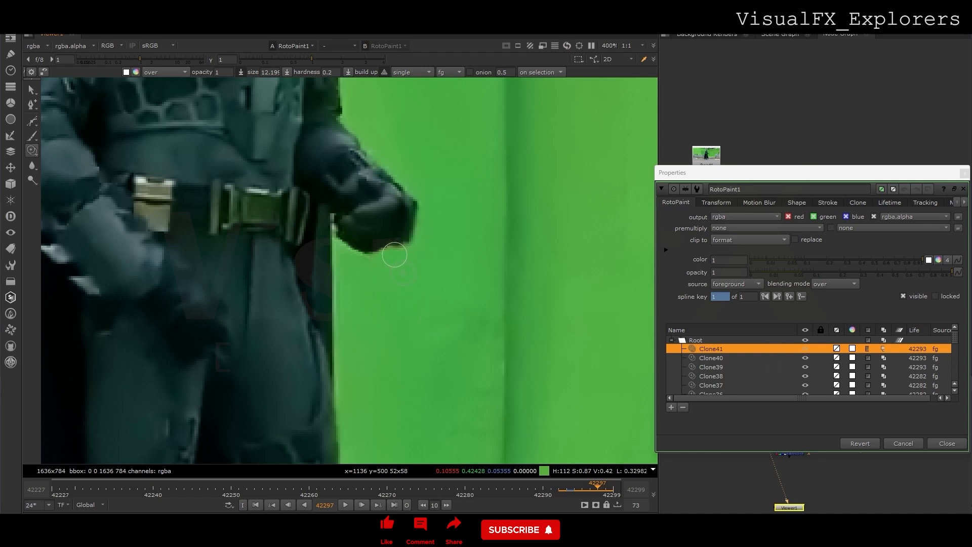
pyautogui.moveTo(388, 248); pyautogui.dragTo(400, 250)
# - Clone out the marker remnants below Batman's hand on frames 42298 and 42299
pyautogui.press('Right')
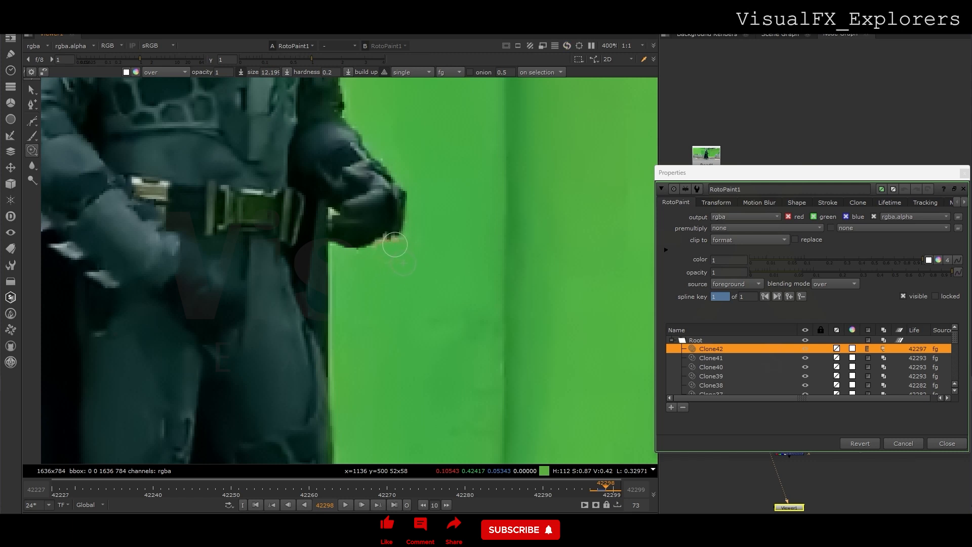
pyautogui.press('Right')
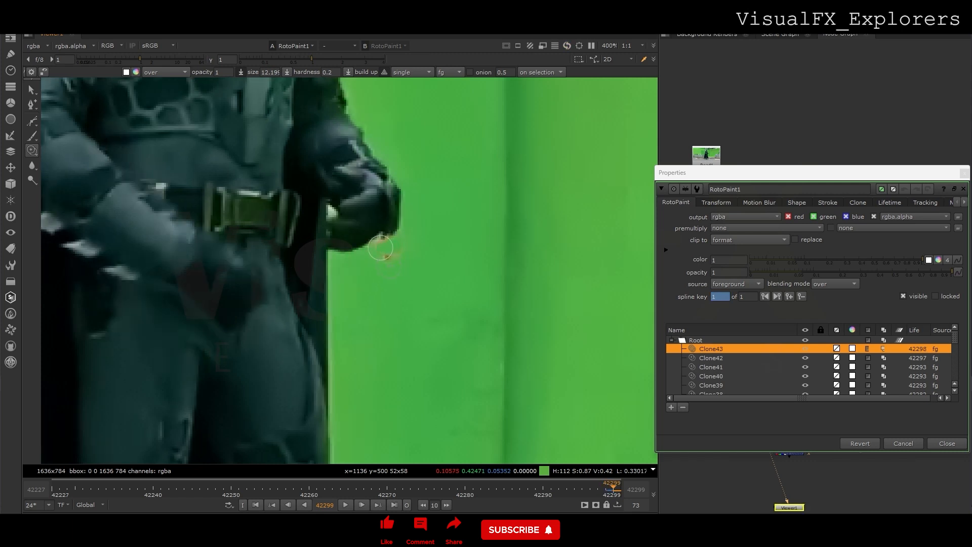
pyautogui.moveTo(385, 245); pyautogui.dragTo(387, 247)
pyautogui.press('Right')
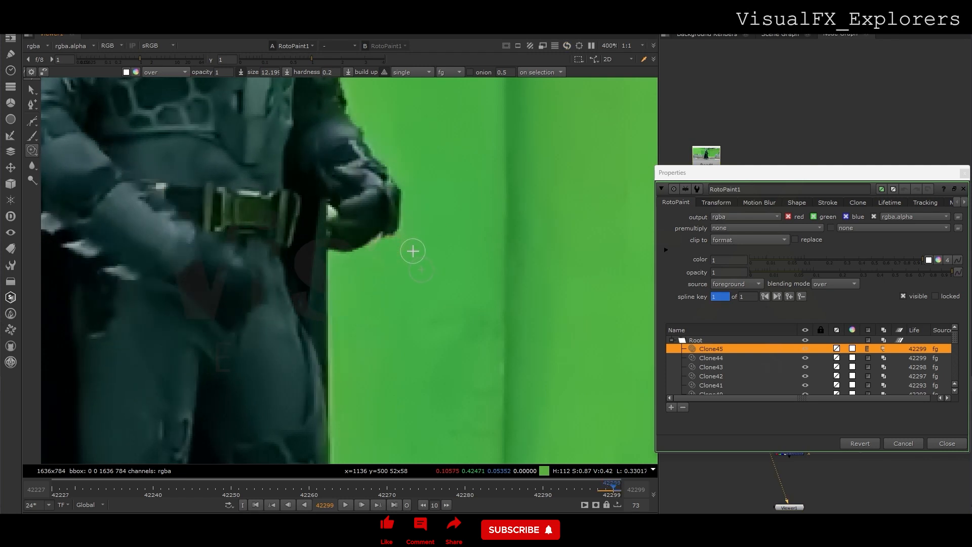
# - Step back through the frames from 42299 to 42269, checking the marker cleanup around Batman
pyautogui.press('Left')
pyautogui.press('Left')
pyautogui.press('Left')
pyautogui.press('Left')
pyautogui.press('Left')
pyautogui.press('Left')
pyautogui.press('Left')
pyautogui.press('Left')
pyautogui.press('Left')
pyautogui.press('Left')
pyautogui.press('Left')
pyautogui.press('Left')
pyautogui.press('Left')
pyautogui.press('Left')
pyautogui.scroll(-2, 412, 251)
pyautogui.scroll(-2, 413, 251)
pyautogui.press('Left')
pyautogui.press('Left')
pyautogui.press('Left')
pyautogui.press('Left')
pyautogui.press('Left')
pyautogui.press('Left')
pyautogui.press('Left')
pyautogui.press('Left')
pyautogui.press('Left')
pyautogui.press('Left')
pyautogui.press('Left')
pyautogui.press('Left')
pyautogui.press('Left')
pyautogui.press('Left')
pyautogui.press('Left')
pyautogui.press('Left')
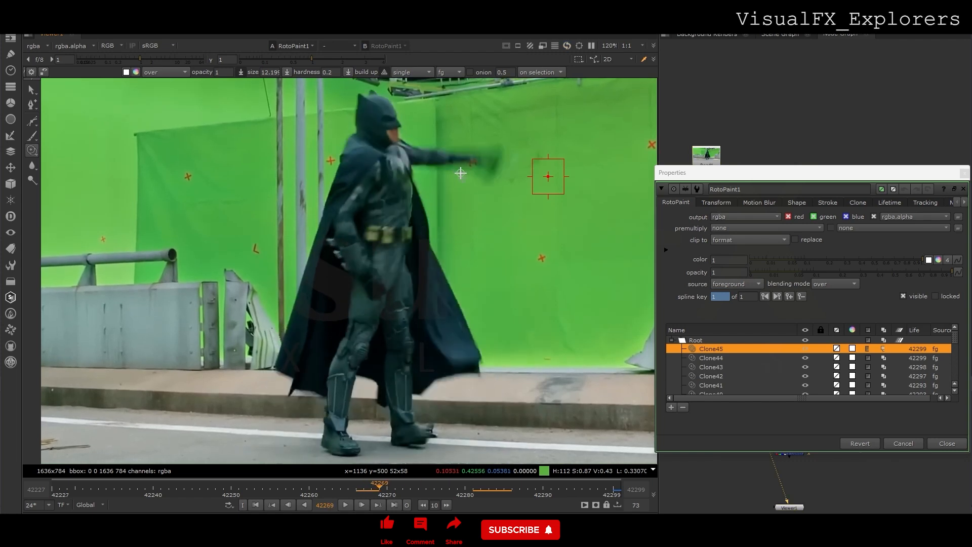
# - On frame 42269, set the clone opacity to 0.12 and paint over the red marker overlapping Batman's outstretched hand
pyautogui.scroll(5, 461, 170)
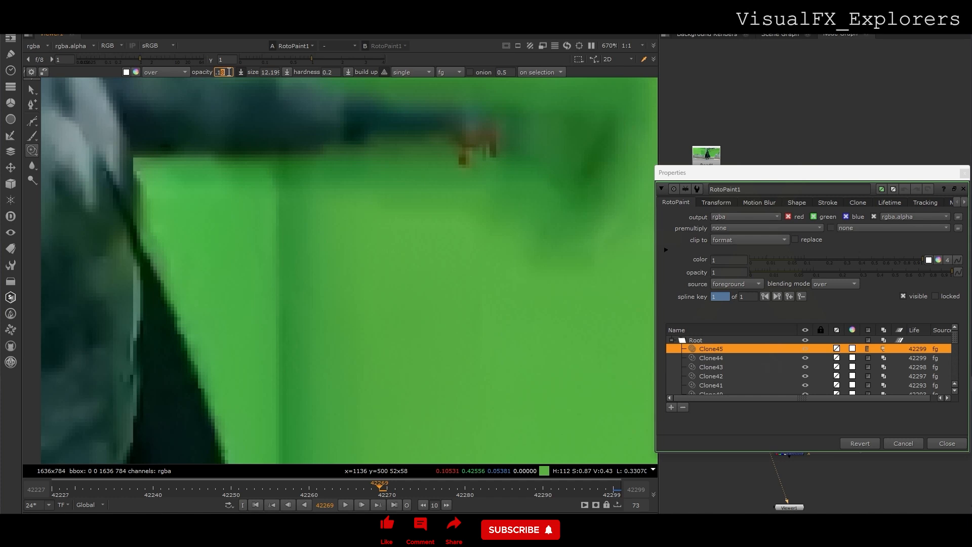
pyautogui.press('Down')
pyautogui.keyDown('ctrl'); pyautogui.moveTo(438, 156); pyautogui.dragTo(461, 160); pyautogui.keyUp('ctrl')
pyautogui.moveTo(462, 160); pyautogui.dragTo(462, 162)
pyautogui.moveTo(462, 163); pyautogui.dragTo(461, 157)
pyautogui.moveTo(462, 158); pyautogui.dragTo(462, 157)
pyautogui.click(463, 157)
pyautogui.click(469, 152)
pyautogui.click(466, 141)
pyautogui.click(463, 138)
pyautogui.click(466, 138)
pyautogui.click(471, 141)
pyautogui.click(469, 140)
pyautogui.click(482, 137)
pyautogui.click(484, 144)
pyautogui.click(488, 138)
pyautogui.click(494, 142)
pyautogui.click(501, 144)
pyautogui.click(491, 141)
# - Resample the clone source beside the blurred hand and blend away the remaining marker traces on frame 42269
pyautogui.moveTo(514, 144)
pyautogui.keyDown('ctrl'); pyautogui.mouseDown()
pyautogui.moveTo(491, 142)
pyautogui.moveTo(505, 159)
pyautogui.mouseUp(); pyautogui.keyUp('ctrl')
pyautogui.click(499, 150)
pyautogui.click(498, 154)
pyautogui.click(496, 151)
pyautogui.click(491, 151)
pyautogui.click(490, 154)
pyautogui.click(490, 156)
pyautogui.click(490, 156)
pyautogui.click(501, 158)
pyautogui.click(491, 158)
pyautogui.click(484, 152)
pyautogui.click(483, 148)
pyautogui.click(496, 143)
pyautogui.click(484, 135)
pyautogui.click(494, 131)
pyautogui.click(497, 140)
pyautogui.click(496, 143)
# - Compare the retouched hand on frame 42269 with the neighbouring frames, including the whole arm movement
pyautogui.press('Left')
pyautogui.press('Right')
pyautogui.press('Right')
pyautogui.press('Right')
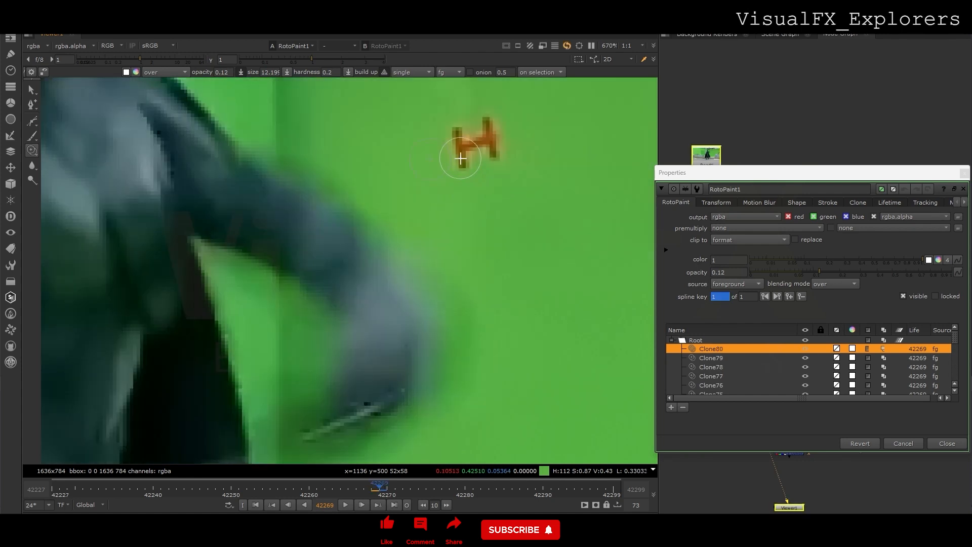
pyautogui.press('Left')
pyautogui.press('Left')
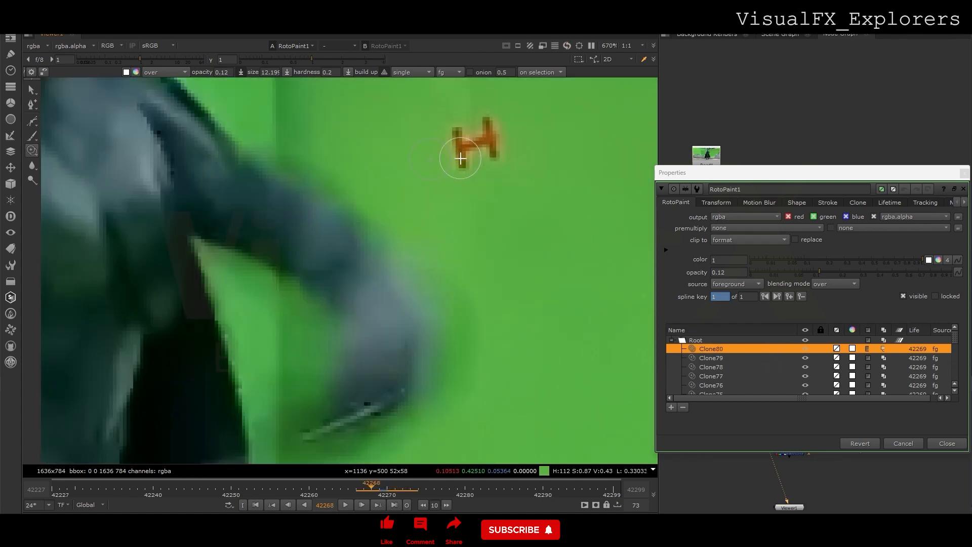
pyautogui.scroll(-6, 463, 182)
pyautogui.press('Right')
pyautogui.press('Left')
pyautogui.press('Left')
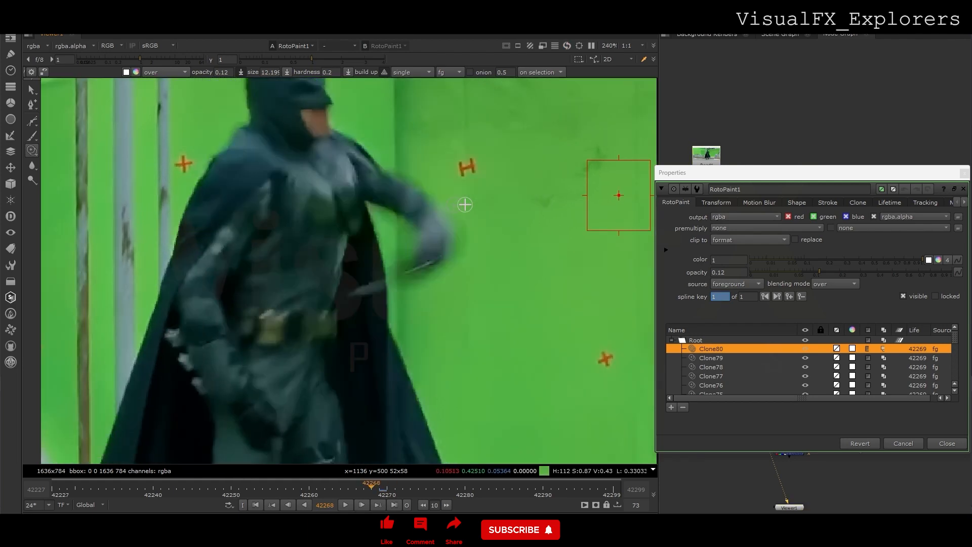
pyautogui.press('Right')
pyautogui.press('Left')
pyautogui.press('Right')
# - Close the RotoPaint1 properties and view the last IBKColour output, followed by the Merge1 result
pyautogui.moveTo(932, 173); pyautogui.dragTo(834, 183)
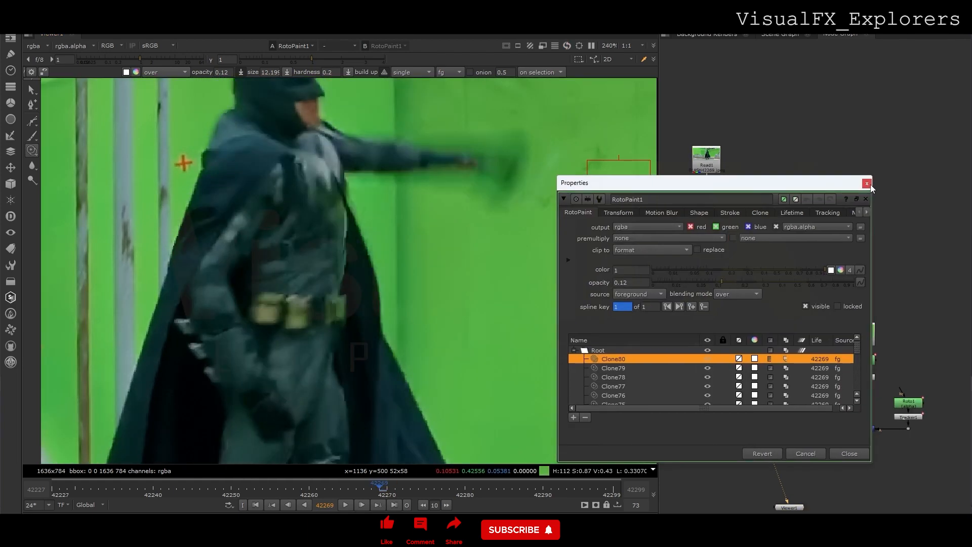
pyautogui.click(869, 183)
pyautogui.click(713, 398)
pyautogui.press('1')
pyautogui.scroll(-2, 431, 241)
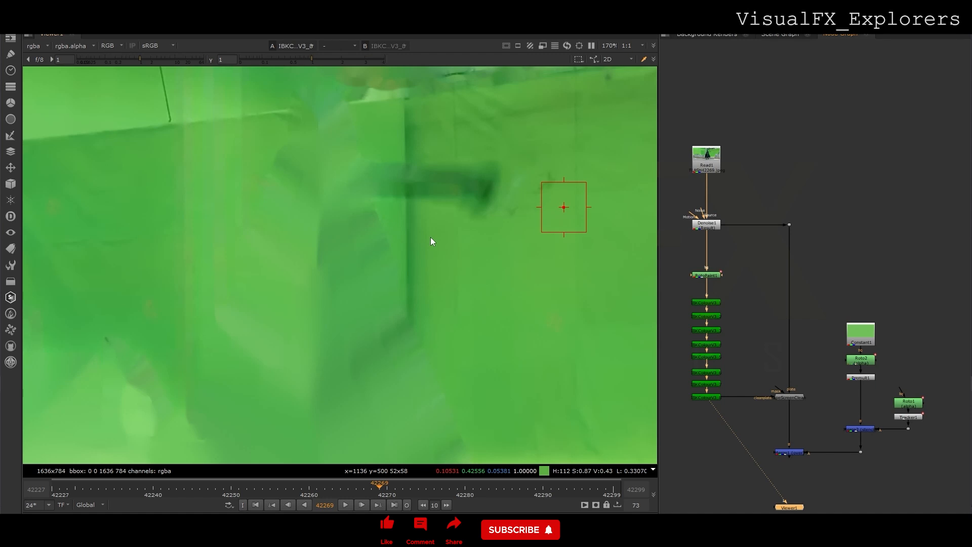
pyautogui.click(794, 452)
pyautogui.press('1')
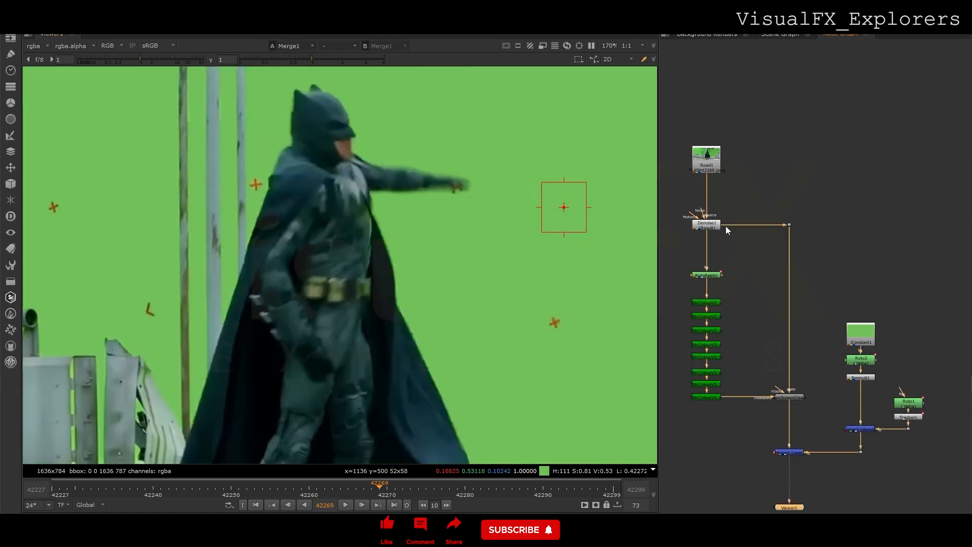
# - Feed the side branch from RotoPaint1 instead of Denoise1, and move the nodes below the first IBKColour down to make room
pyautogui.moveTo(791, 225); pyautogui.dragTo(792, 275)
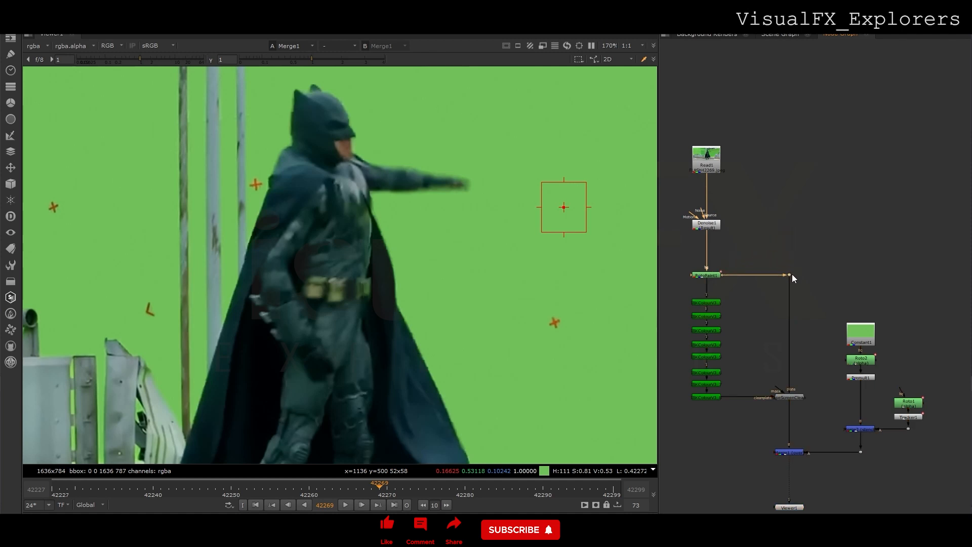
pyautogui.click(790, 451)
pyautogui.moveTo(704, 303); pyautogui.dragTo(927, 511)
pyautogui.moveTo(798, 381); pyautogui.dragTo(799, 449)
pyautogui.click(687, 319)
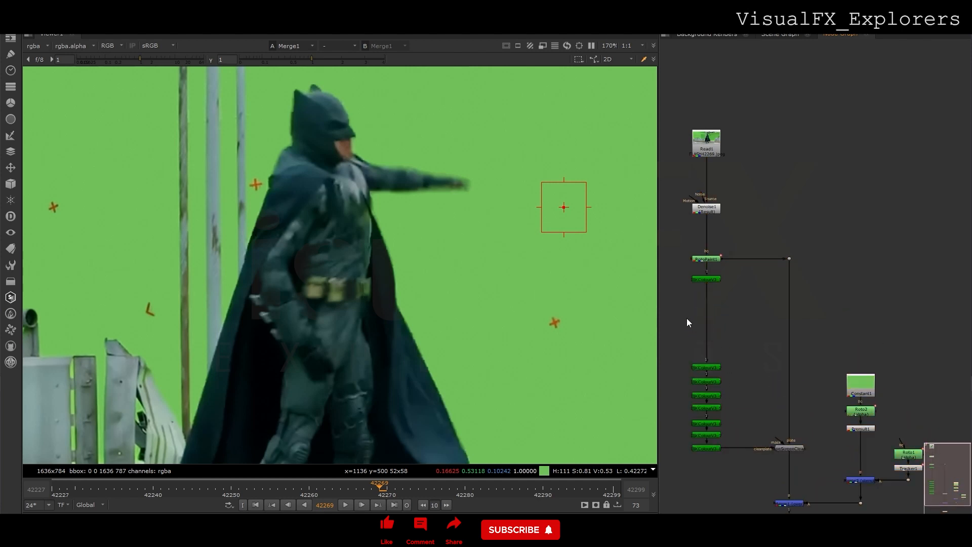
# - Insert a Merge node after the first IBKColour, connect a new Roto node to it, and change the merge operation
pyautogui.press('m')
pyautogui.moveTo(694, 320); pyautogui.dragTo(703, 323)
pyautogui.press('o')
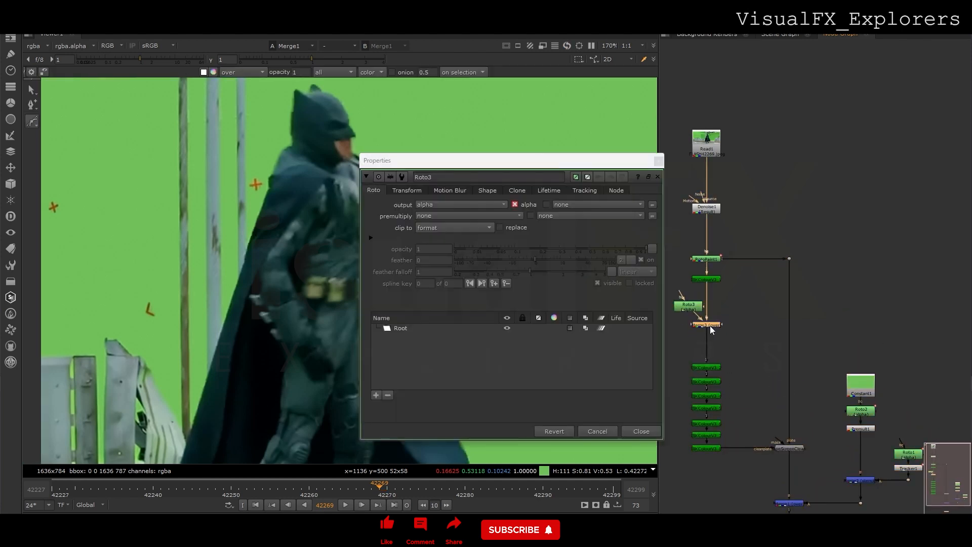
pyautogui.doubleClick(710, 326)
pyautogui.click(431, 297)
pyautogui.click(430, 340)
pyautogui.click(658, 253)
# - Reposition Roto3 beside the new Merge, add a Clamp node below it, and enable MinClampTo with a value of 1
pyautogui.moveTo(692, 306); pyautogui.dragTo(671, 322)
pyautogui.moveTo(690, 306); pyautogui.dragTo(710, 293, button='middle')
pyautogui.press('Tab')
pyautogui.write('clam')
pyautogui.press('Return')
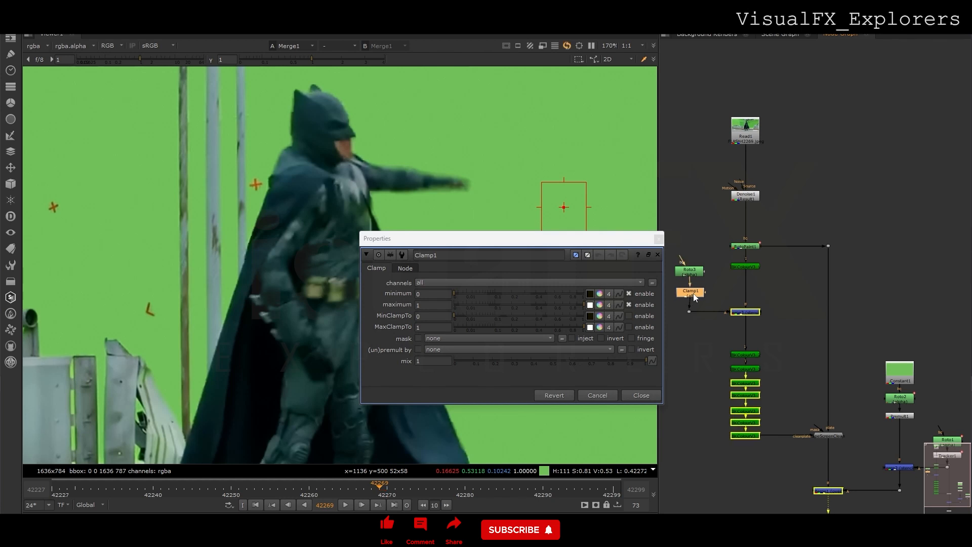
pyautogui.write('1')
pyautogui.click(629, 315)
# - In Roto3, draw a closed Bezier around Batman's outstretched forearm and blurred hand on frame 42269 and refine its points
pyautogui.doubleClick(690, 272)
pyautogui.moveTo(467, 167); pyautogui.dragTo(745, 188)
pyautogui.moveTo(603, 239); pyautogui.dragTo(563, 244)
pyautogui.click(619, 244)
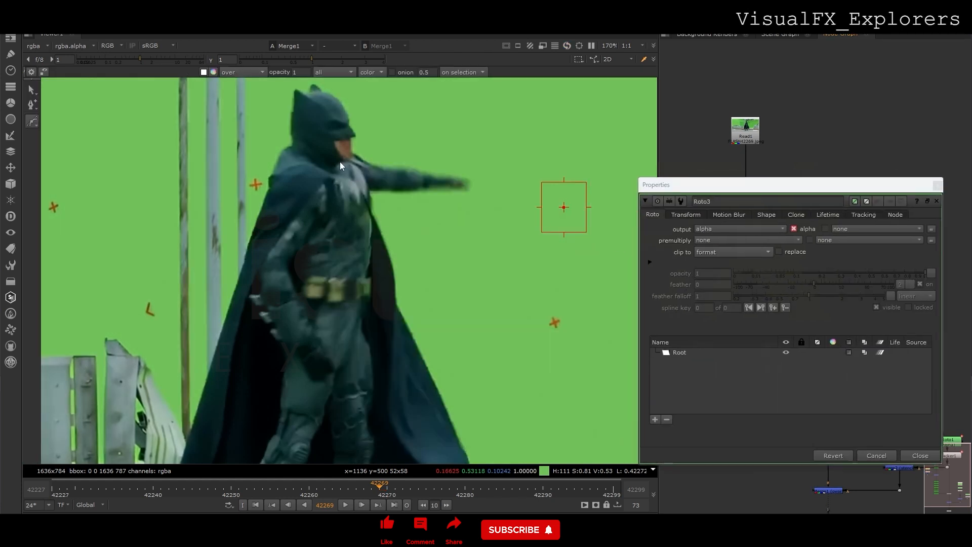
pyautogui.click(402, 154)
pyautogui.click(446, 154)
pyautogui.click(418, 199)
pyautogui.click(403, 191)
pyautogui.click(401, 155)
pyautogui.moveTo(402, 156); pyautogui.dragTo(406, 163)
pyautogui.moveTo(482, 202); pyautogui.dragTo(469, 154)
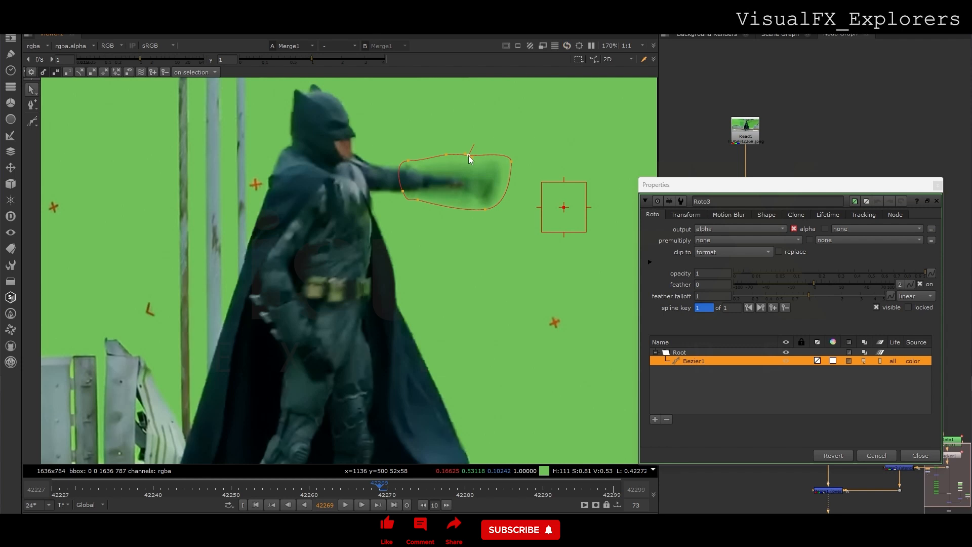
pyautogui.moveTo(487, 208); pyautogui.dragTo(487, 215)
# - Select all points of the arm shape and pull its feather edge slightly outward
pyautogui.click(431, 193)
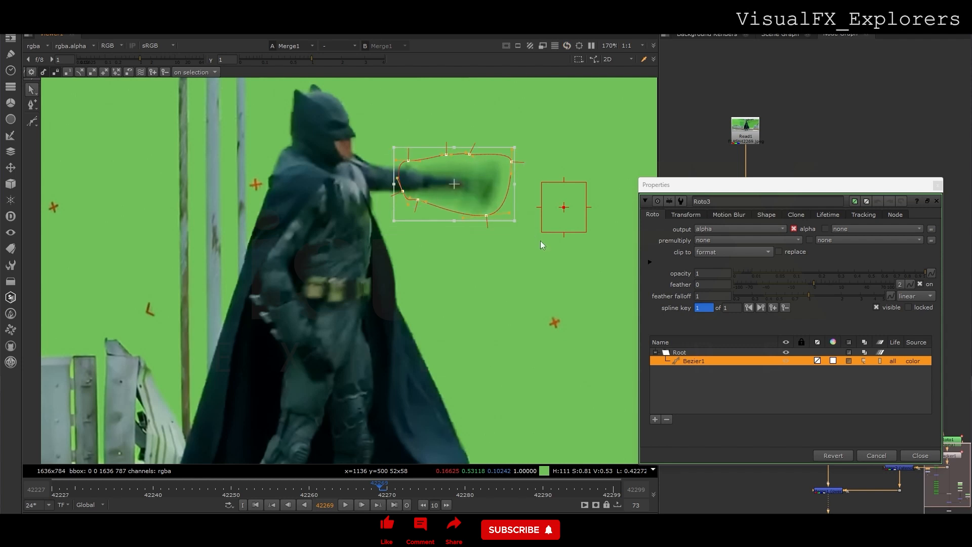
pyautogui.moveTo(391, 197); pyautogui.dragTo(387, 198)
pyautogui.click(388, 197)
pyautogui.moveTo(364, 125); pyautogui.dragTo(585, 278)
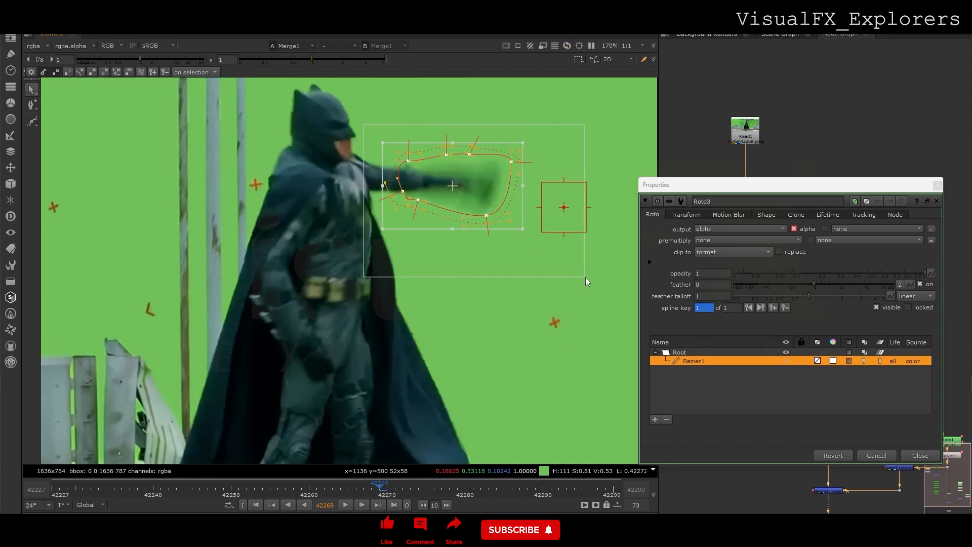
# - On frame 42268, move the whole Roto shape off Batman to the empty area above the image
pyautogui.press('Left')
pyautogui.moveTo(356, 127); pyautogui.dragTo(442, 220)
pyautogui.moveTo(411, 176); pyautogui.dragTo(430, 177)
pyautogui.moveTo(386, 124); pyautogui.dragTo(542, 243)
pyautogui.scroll(-3, 453, 193)
pyautogui.moveTo(488, 183); pyautogui.dragTo(480, 232)
pyautogui.click(479, 233)
pyautogui.scroll(-1, 476, 230)
pyautogui.moveTo(457, 235); pyautogui.dragTo(478, 95)
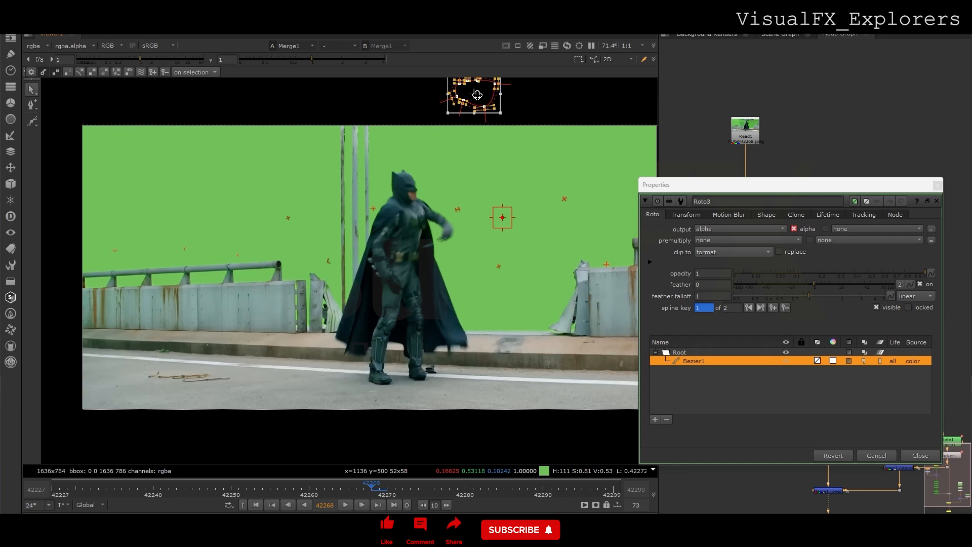
# - On frame 42270, shrink the Roto shape and place it over Batman's raised hand
pyautogui.press('Right')
pyautogui.press('Right')
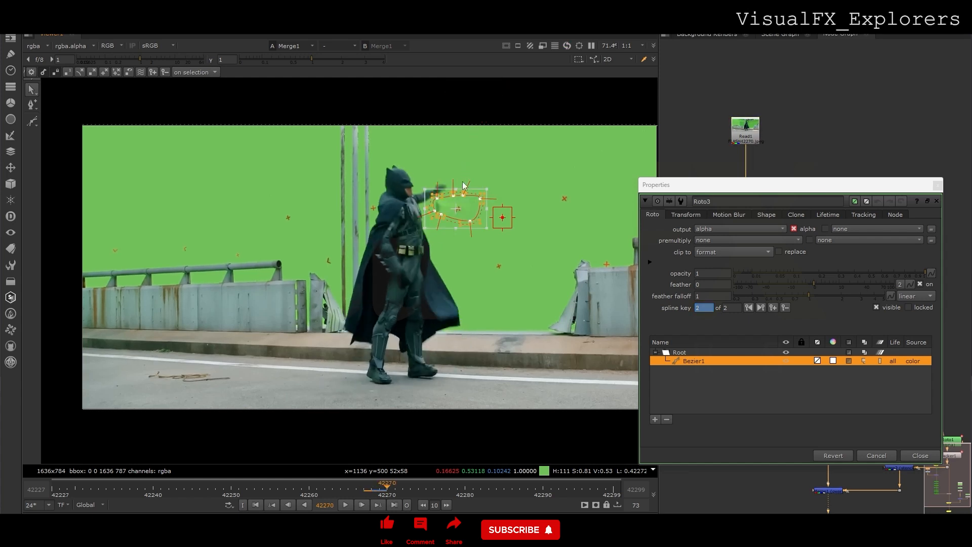
pyautogui.scroll(3, 463, 178)
pyautogui.moveTo(457, 234); pyautogui.dragTo(465, 199)
pyautogui.moveTo(510, 158); pyautogui.dragTo(481, 174)
pyautogui.moveTo(466, 188); pyautogui.dragTo(437, 188)
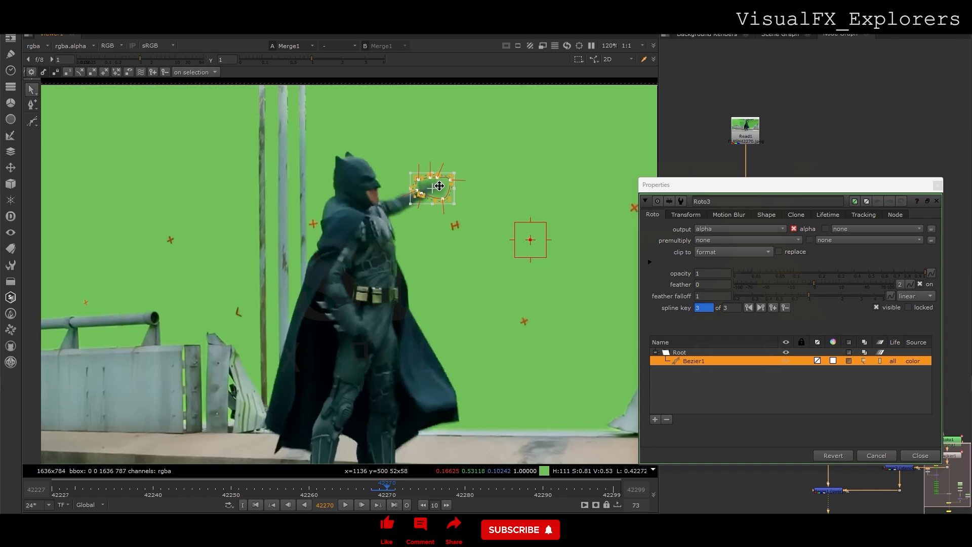
# - On frame 42269, select the shape's points nearest Batman's body and shift them slightly toward the hand
pyautogui.press('Left')
pyautogui.press('Right')
pyautogui.press('Left')
pyautogui.moveTo(402, 190); pyautogui.dragTo(435, 245)
pyautogui.moveTo(431, 222); pyautogui.dragTo(437, 222)
# - Step forward from frame 42268 to 42282 to examine the Merge1 result around Batman's arm
pyautogui.press('Left')
pyautogui.press('Right')
pyautogui.press('Right')
pyautogui.press('Right')
pyautogui.press('Right')
pyautogui.press('Right')
pyautogui.press('Right')
pyautogui.press('Right')
pyautogui.press('Right')
pyautogui.press('Right')
pyautogui.press('Right')
pyautogui.press('Right')
pyautogui.press('Right')
pyautogui.press('Right')
pyautogui.press('Right')
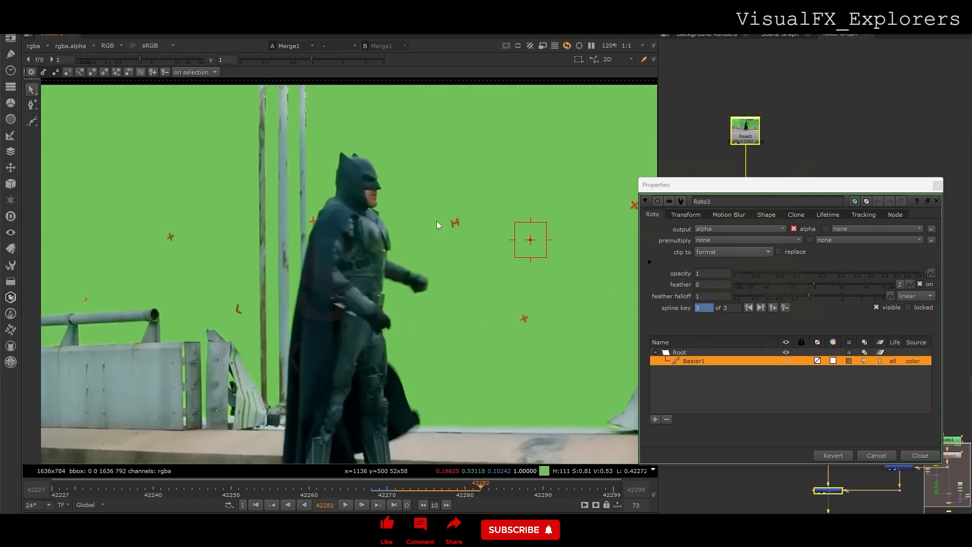
# - Step forward to frame 42291 and back to 42268 to examine the Merge1 result around Batman's arm
pyautogui.press('Right')
pyautogui.press('Right')
pyautogui.press('Right')
pyautogui.press('Right')
pyautogui.press('Right')
pyautogui.press('Right')
pyautogui.press('Right')
pyautogui.press('Right')
pyautogui.press('Right')
pyautogui.press('Left')
pyautogui.press('Left')
pyautogui.press('Left')
pyautogui.press('Left')
pyautogui.press('Left')
pyautogui.press('Left')
pyautogui.press('Left')
pyautogui.press('Left')
pyautogui.press('Left')
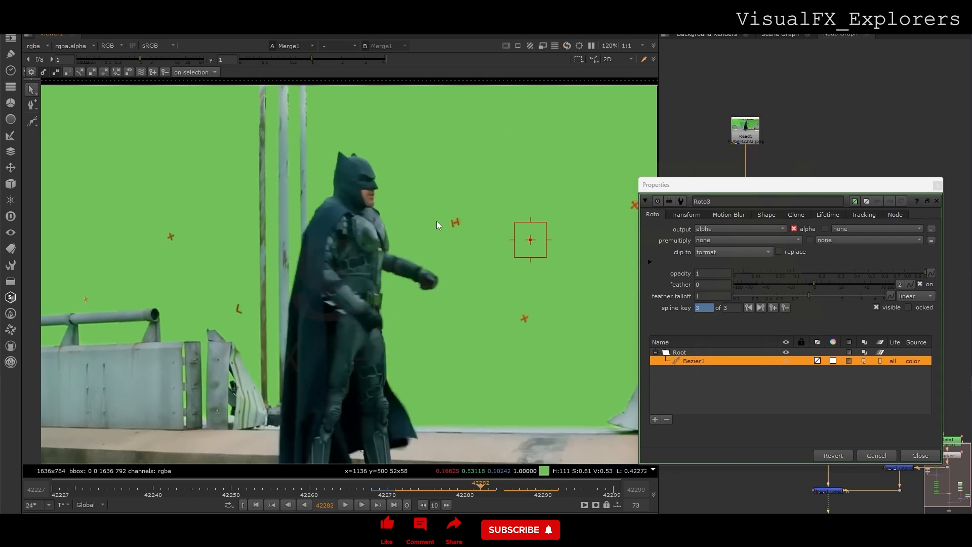
pyautogui.press('Left')
pyautogui.press('Left')
pyautogui.press('Left')
pyautogui.press('Left')
pyautogui.press('Left')
pyautogui.press('Left')
pyautogui.press('Left')
pyautogui.press('Left')
pyautogui.press('Left')
pyautogui.press('Left')
pyautogui.press('Left')
pyautogui.press('Left')
pyautogui.press('Left')
pyautogui.press('Left')
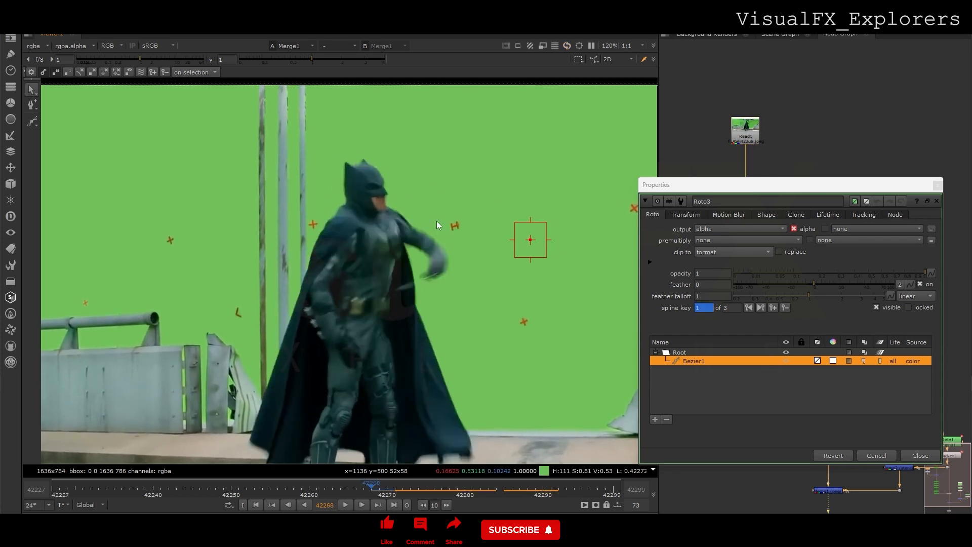
# - Step through the frames up to 42255 in RotoPaint1 to examine the area around Batman's shoulder and the poles for markers
pyautogui.press('Right')
pyautogui.press('Right')
pyautogui.press('Right')
pyautogui.press('Right')
pyautogui.press('Right')
pyautogui.press('Right')
pyautogui.press('Right')
pyautogui.press('Right')
pyautogui.press('Right')
pyautogui.press('Right')
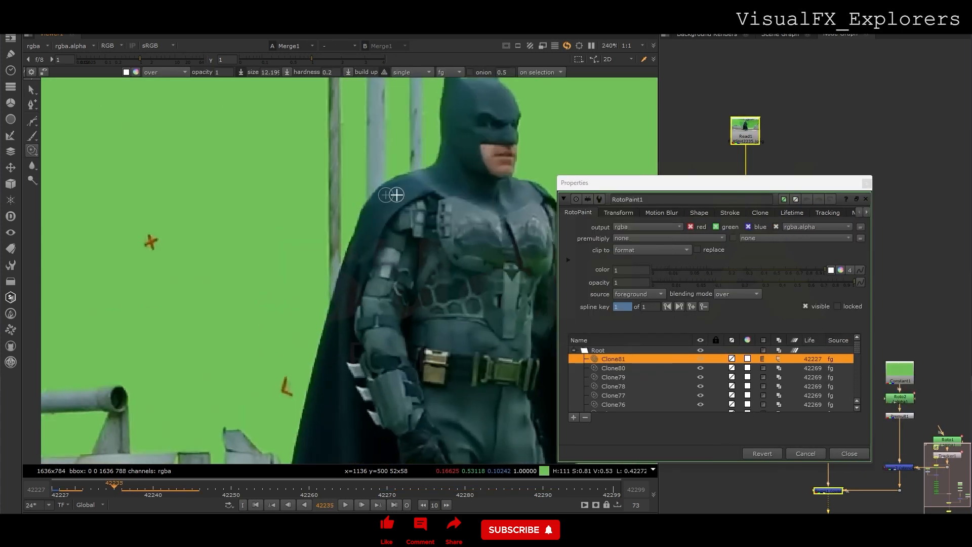
pyautogui.press('Right')
pyautogui.press('Right')
pyautogui.press('Right')
pyautogui.press('Right')
pyautogui.press('Right')
pyautogui.press('Right')
pyautogui.press('Right')
pyautogui.press('Right')
pyautogui.press('Right')
pyautogui.press('Right')
pyautogui.press('Right')
pyautogui.press('Right')
pyautogui.press('Right')
pyautogui.press('Right')
pyautogui.press('Right')
pyautogui.press('Right')
pyautogui.press('Right')
pyautogui.press('Right')
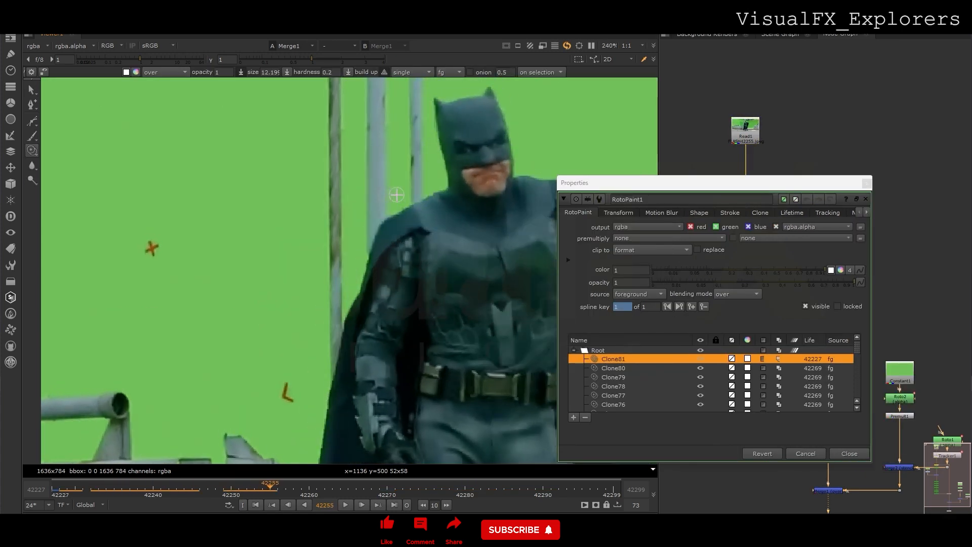
# - On frame 42259, clone clean green over the orange marker just above Batman's shoulder
pyautogui.scroll(5, 445, 207)
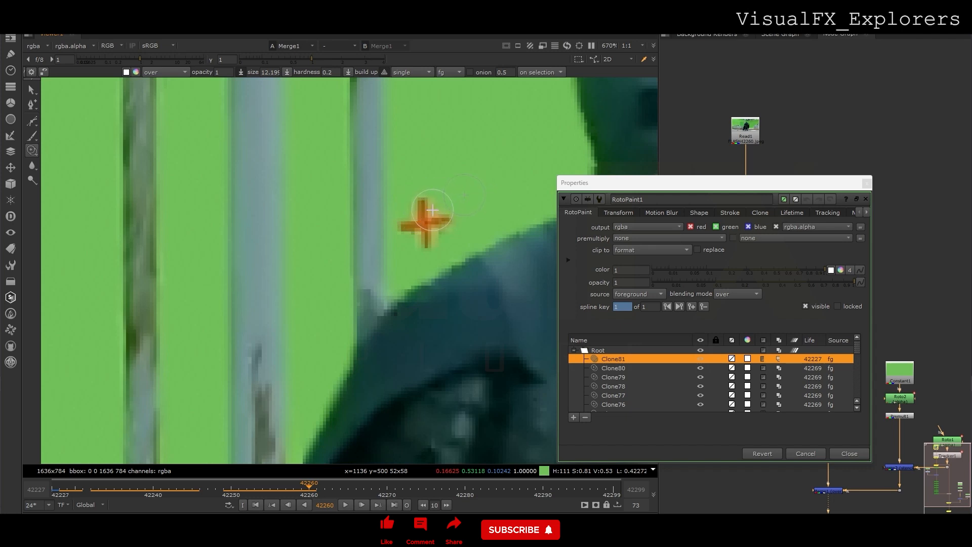
pyautogui.press('Left')
pyautogui.moveTo(425, 218); pyautogui.dragTo(422, 208)
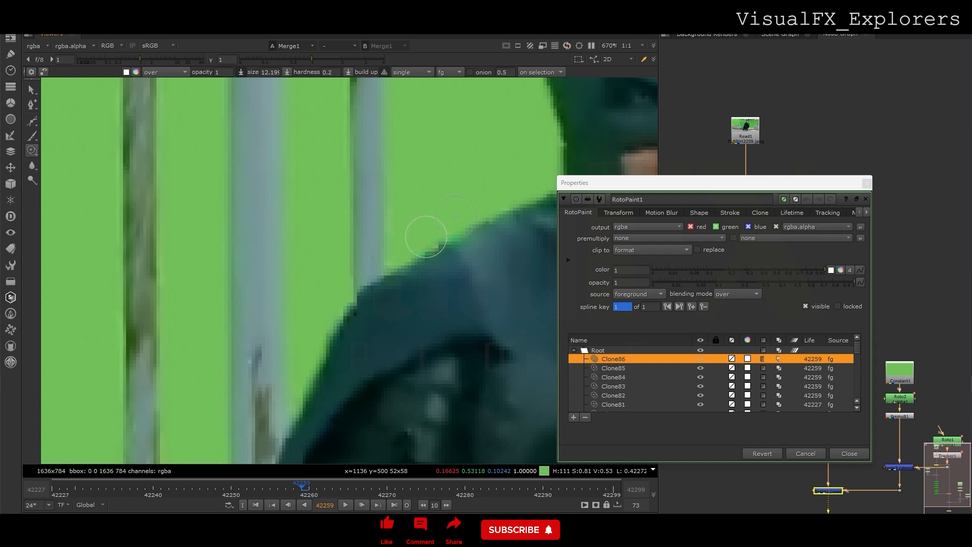
# - On frame 42258, reduce the clone brush to size 9.5 and clone out the marker remnant along Batman's shoulder edge
pyautogui.press('Left')
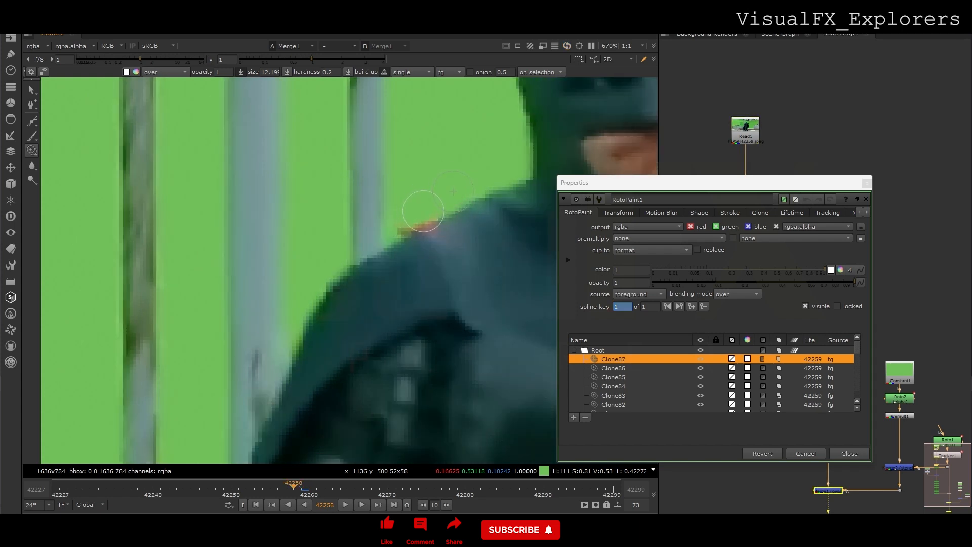
pyautogui.moveTo(427, 230); pyautogui.dragTo(430, 233)
pyautogui.hotkey('ctrl', 'z')
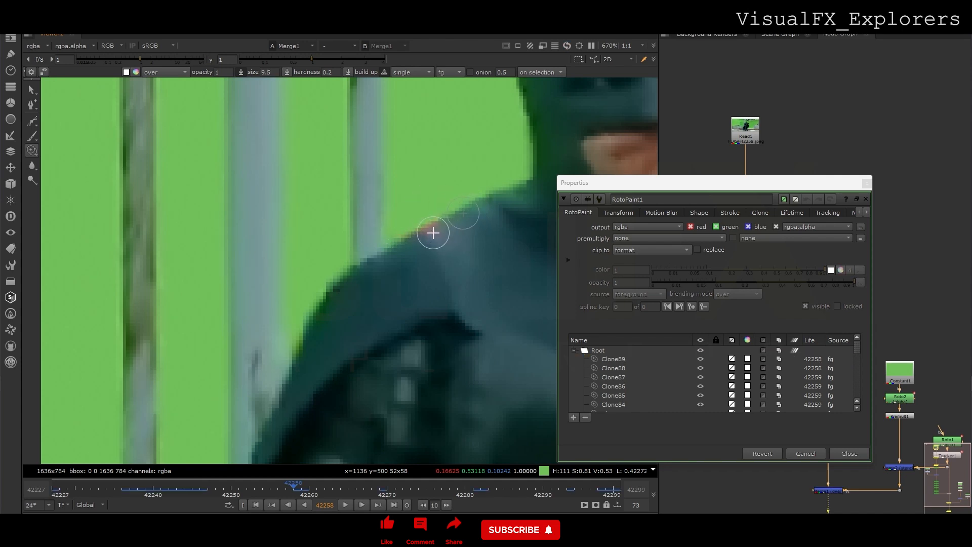
pyautogui.moveTo(433, 226); pyautogui.dragTo(423, 236)
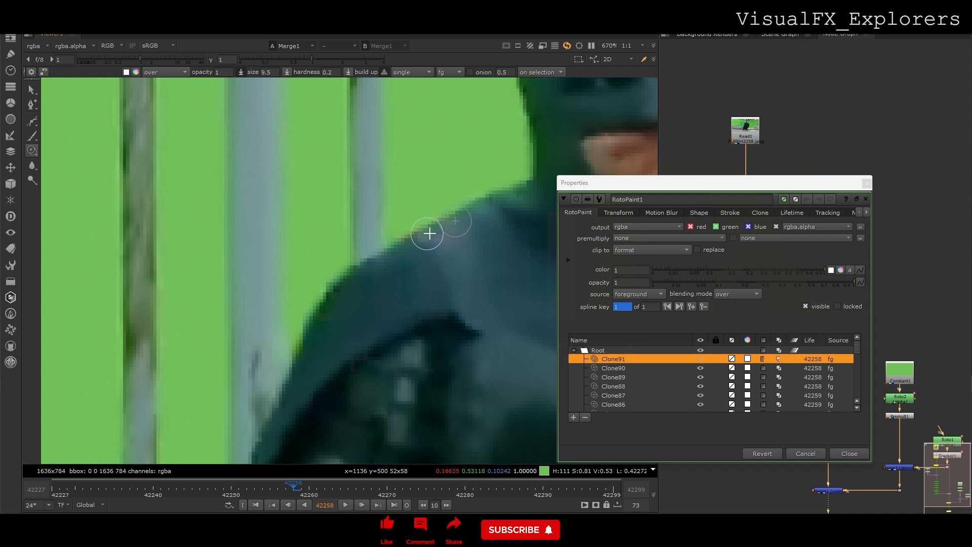
# - Advance to frame 42270, enlarge the clone brush to about 13.8 and clone green over the marker area beside the thin pole
pyautogui.press('Right')
pyautogui.press('Right')
pyautogui.press('Right')
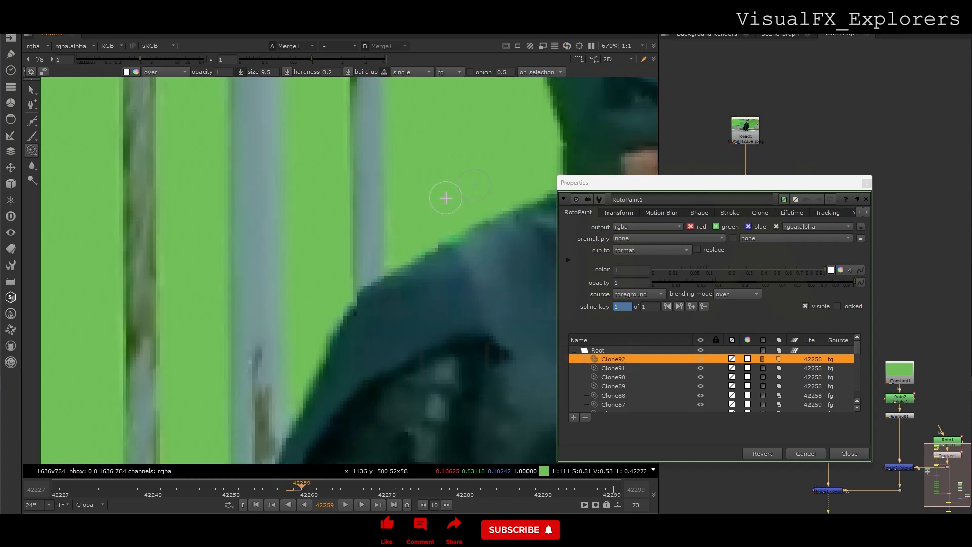
pyautogui.press('Right')
pyautogui.press('Right')
pyautogui.press('Right')
pyautogui.press('Right')
pyautogui.press('Right')
pyautogui.press('Right')
pyautogui.press('Right')
pyautogui.press('Right')
pyautogui.press('Right')
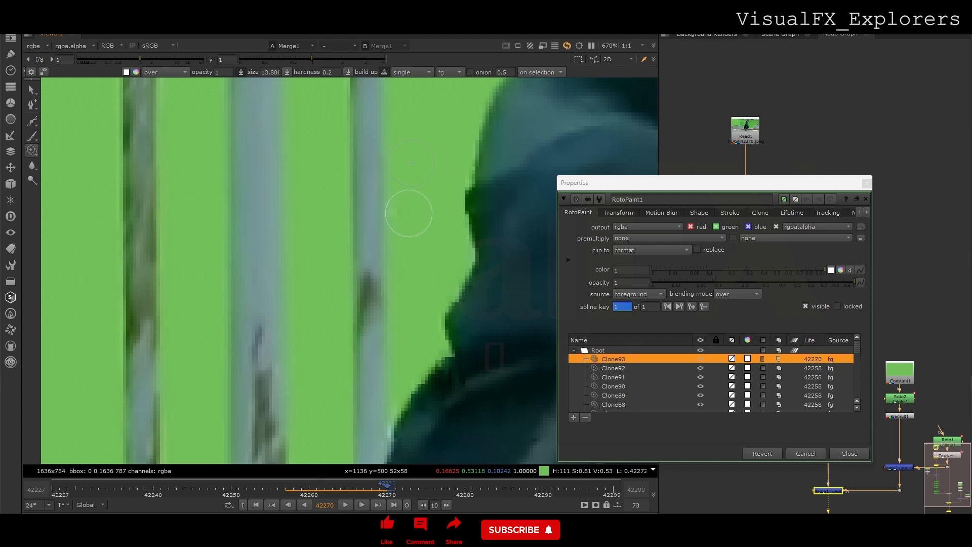
# - On frames 42271 and 42272, clone out the small orange marker fragment between the thin pole and Batman
pyautogui.press('Right')
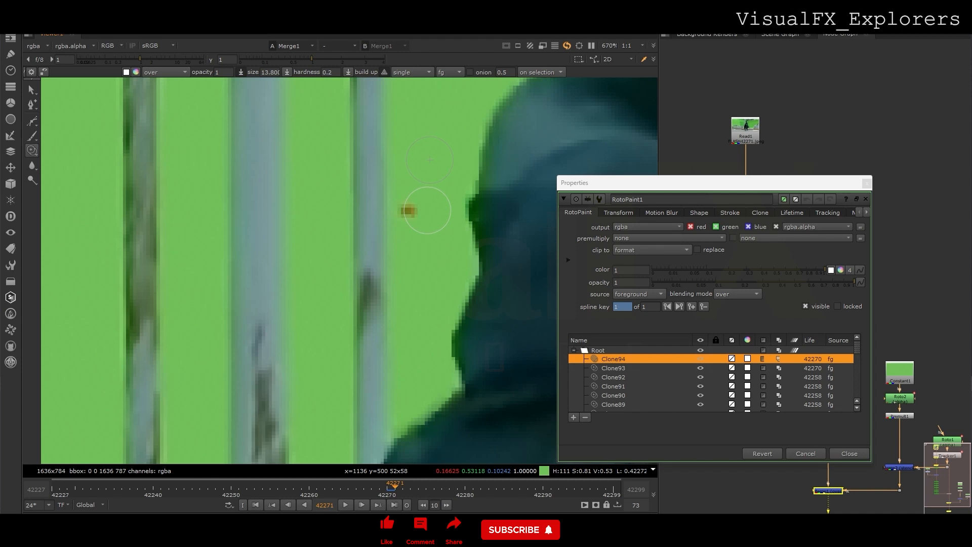
pyautogui.click(416, 207)
pyautogui.press('Right')
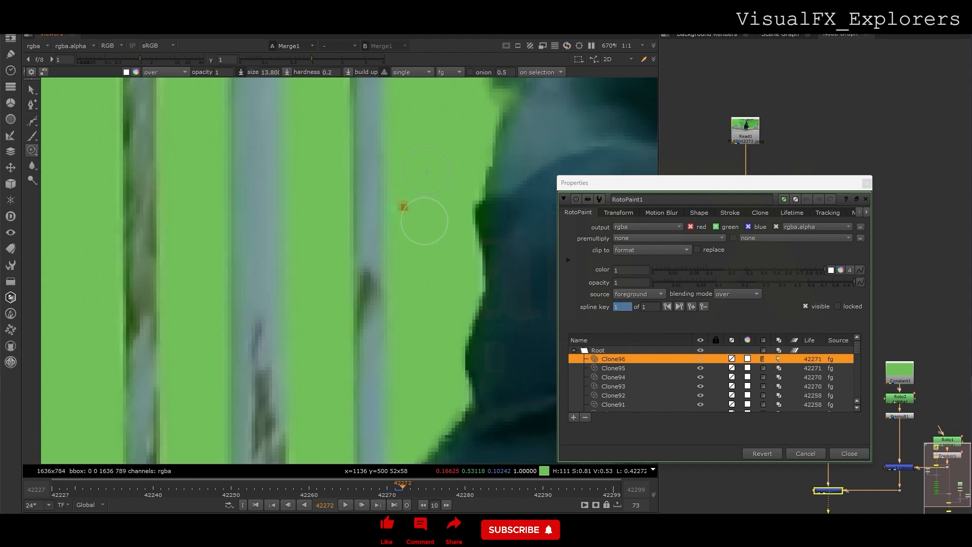
pyautogui.click(413, 206)
# - Step back and forth around frames 42266 to 42274 to check the painted area beside the thin pole
pyautogui.press('Right')
pyautogui.press('Right')
pyautogui.press('Left')
pyautogui.press('Left')
pyautogui.press('Right')
pyautogui.press('Left')
pyautogui.press('Left')
pyautogui.press('Right')
pyautogui.press('Right')
pyautogui.press('Right')
pyautogui.press('Left')
pyautogui.press('Left')
pyautogui.press('Left')
pyautogui.press('Left')
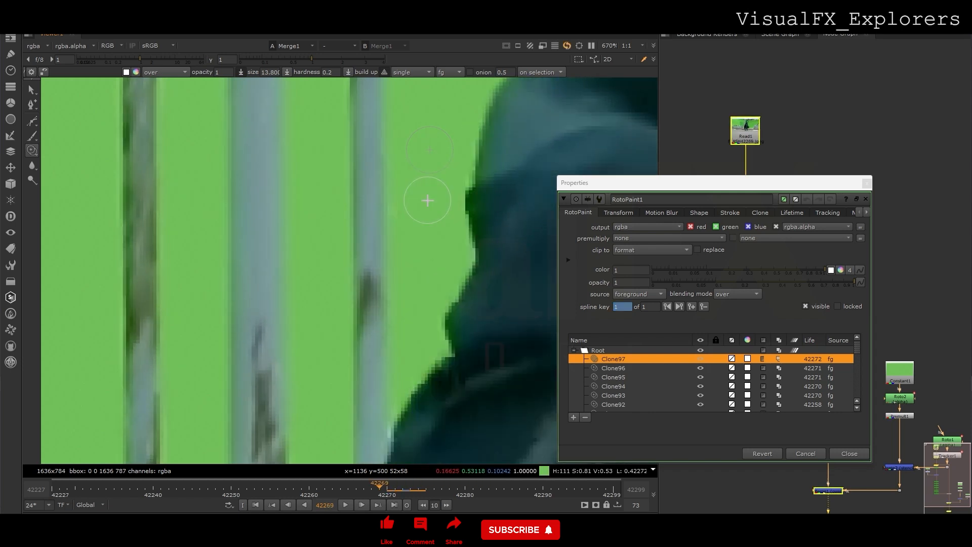
pyautogui.press('Left')
pyautogui.press('Left')
pyautogui.press('Left')
pyautogui.press('Right')
pyautogui.press('Right')
pyautogui.press('Right')
pyautogui.press('Right')
pyautogui.press('Right')
pyautogui.press('Right')
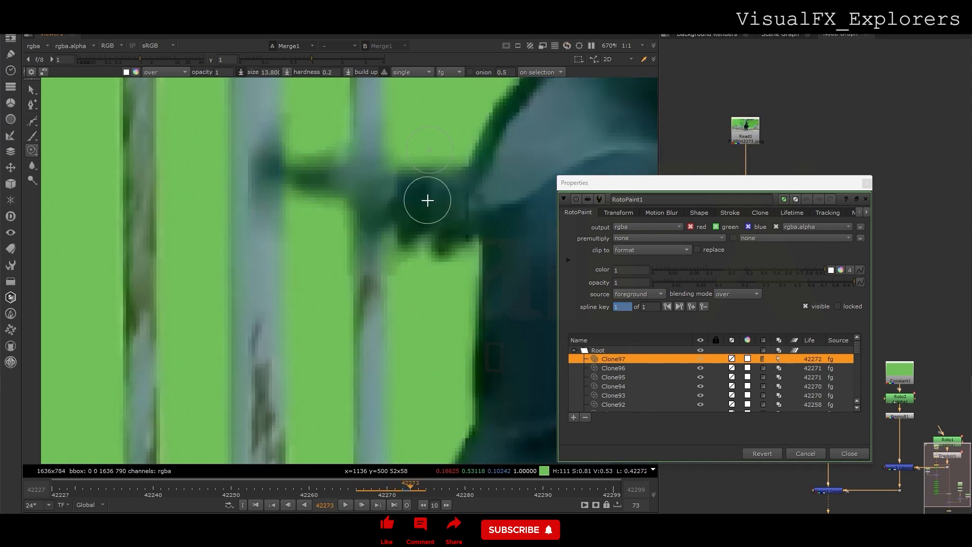
# - On frames 42274 and 42275, clone green over the marker pieces between the thin pole and Batman's cape
pyautogui.press('Left')
pyautogui.press('Right')
pyautogui.press('Right')
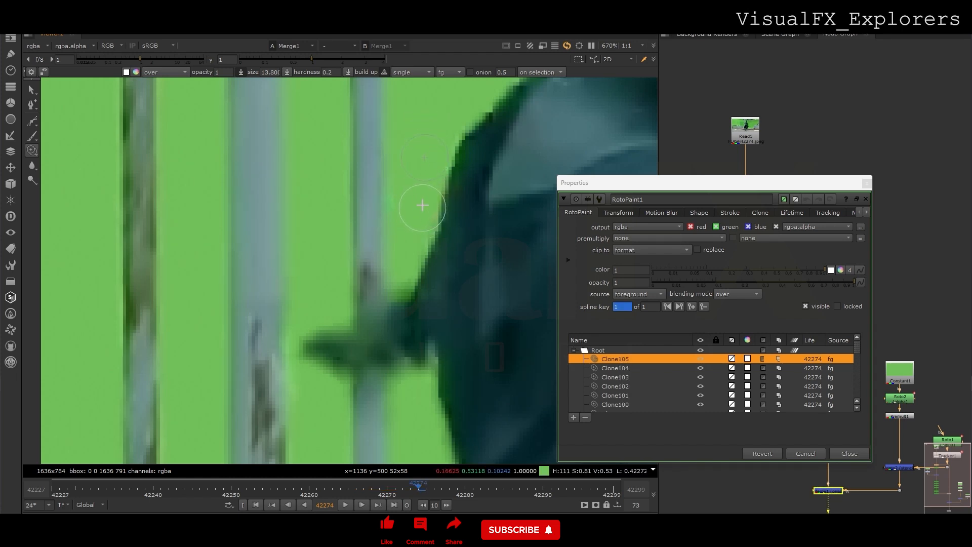
pyautogui.press('Right')
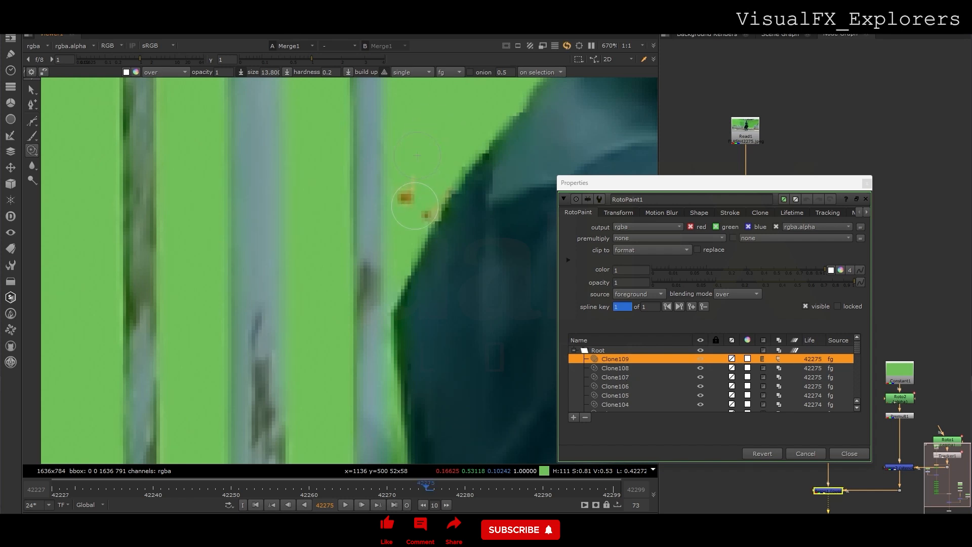
pyautogui.click(425, 203)
# - On frames 42280 and 42281, clone out the orange marker pieces beside the edge of Batman's cape
pyautogui.press('Right')
pyautogui.press('Right')
pyautogui.press('Right')
pyautogui.press('Right')
pyautogui.press('Right')
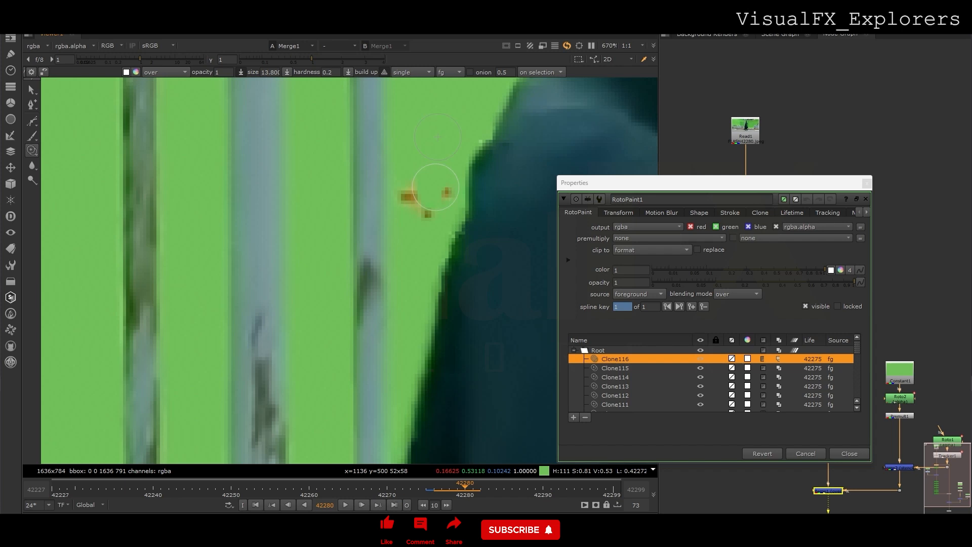
pyautogui.press('Right')
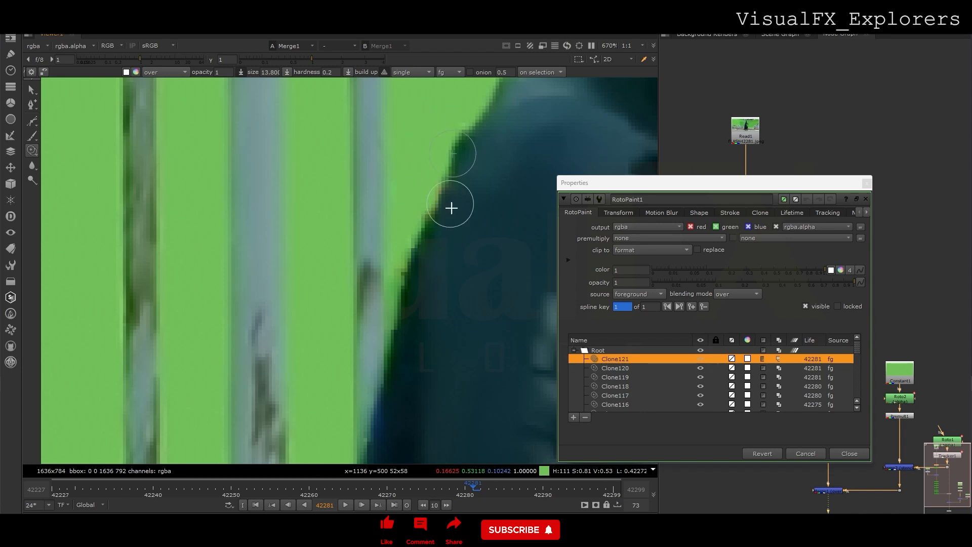
# - Step forward from frame 42281 to the end of the shot to check for remaining markers near Batman
pyautogui.press('Right')
pyautogui.press('Right')
pyautogui.press('Right')
pyautogui.press('Right')
pyautogui.press('Right')
pyautogui.press('Right')
pyautogui.press('Right')
pyautogui.press('Right')
pyautogui.press('Right')
pyautogui.press('Right')
pyautogui.press('Right')
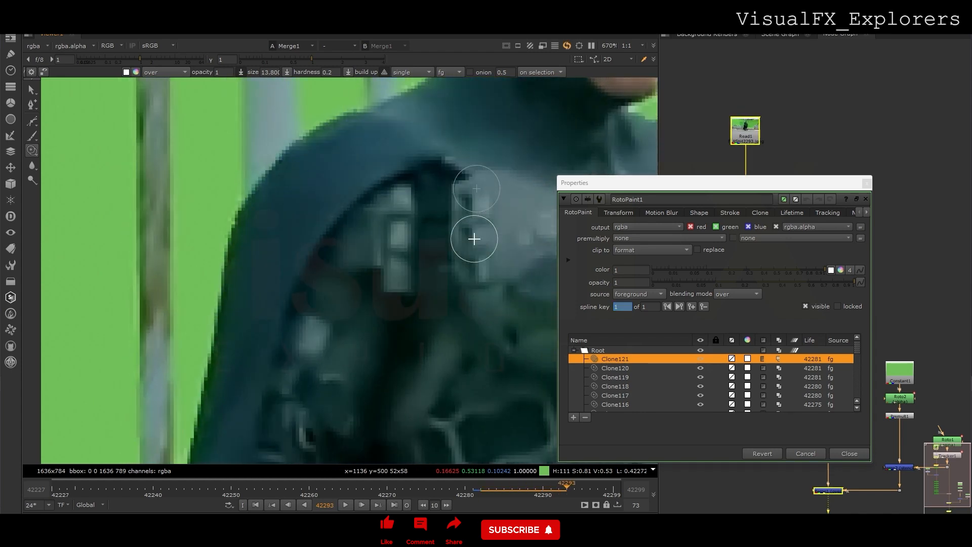
pyautogui.press('Right')
pyautogui.press('Right')
pyautogui.press('Right')
pyautogui.press('Right')
pyautogui.press('Right')
pyautogui.press('Right')
pyautogui.press('Right')
# - Close the RotoPaint1 properties and play back the full-frame Merge1 result from near the start of the shot
pyautogui.moveTo(552, 496); pyautogui.dragTo(121, 496)
pyautogui.click(867, 184)
pyautogui.scroll(-6, 425, 248)
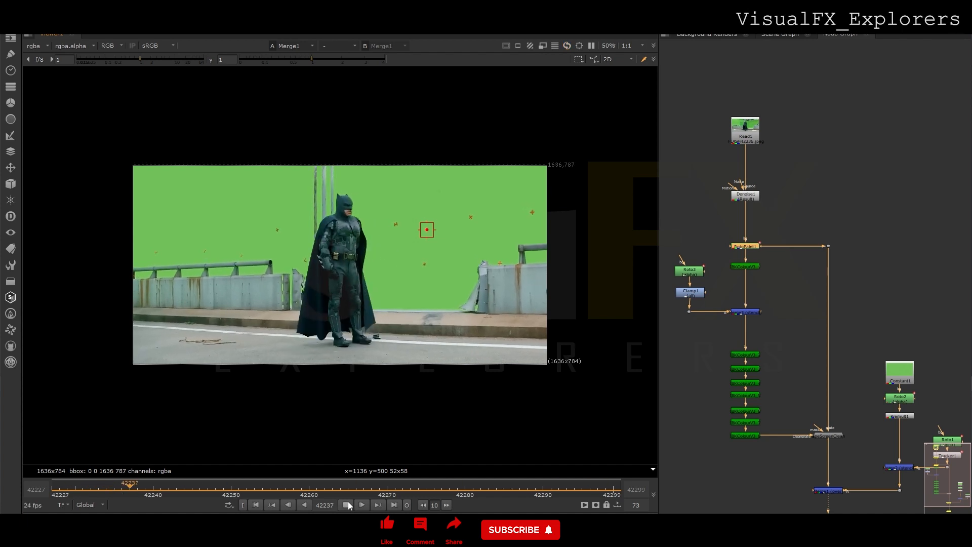
pyautogui.click(349, 504)
# - Compare the original Read1 plate with the cleaned Merge1 result while scrubbing to frame 42278
pyautogui.click(747, 133)
pyautogui.press('1')
pyautogui.click(754, 164)
pyautogui.click(834, 488)
pyautogui.press('1')
pyautogui.moveTo(307, 491); pyautogui.dragTo(453, 491)
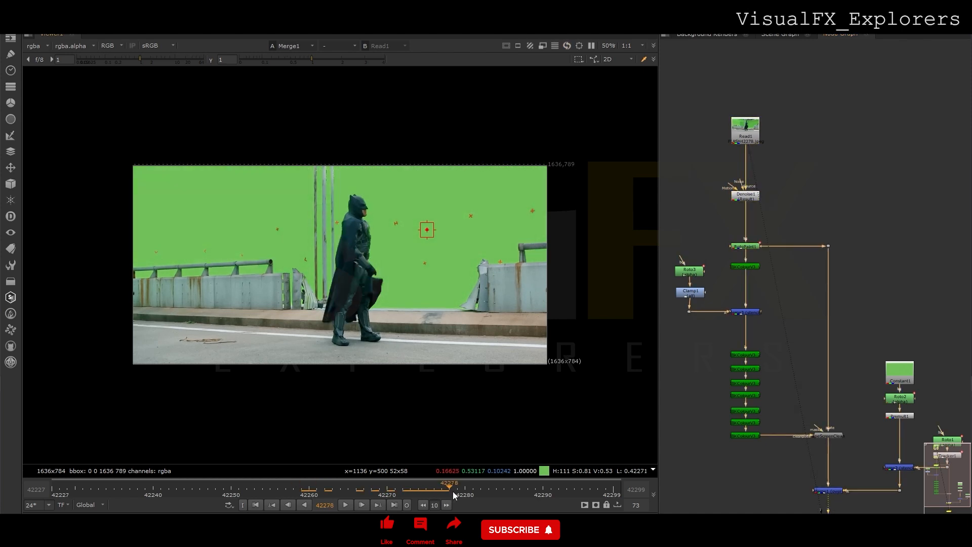
pyautogui.press('1')
pyautogui.press('2')
pyautogui.press('1')
pyautogui.press('2')
pyautogui.press('1')
pyautogui.press('2')
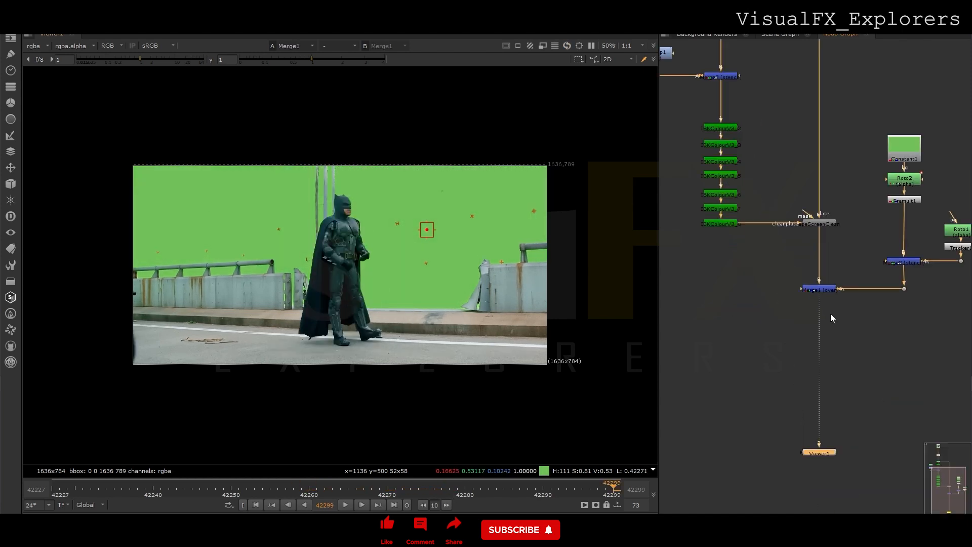
# - Add a Keylight node on the output of the final Merge1
pyautogui.click(839, 326)
pyautogui.press('Tab')
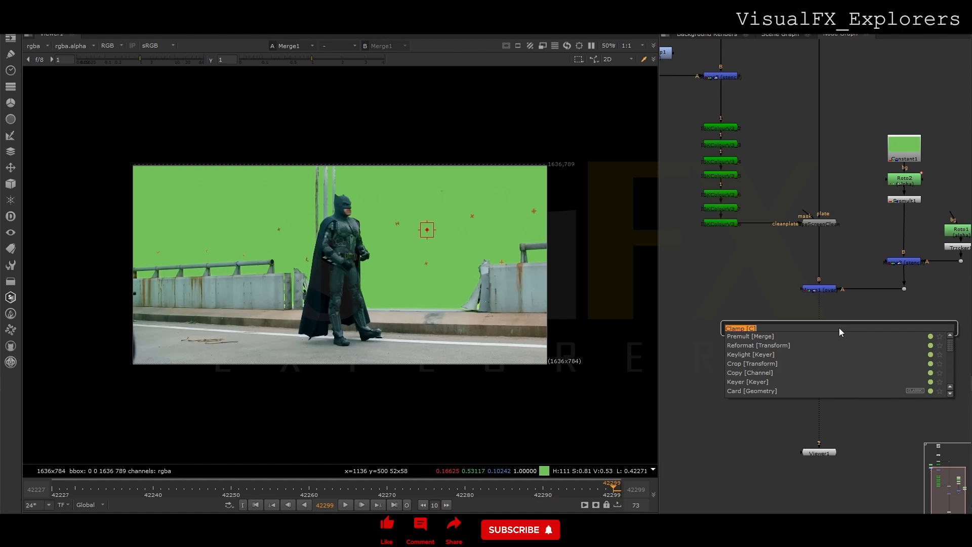
pyautogui.write('key')
pyautogui.click(764, 336)
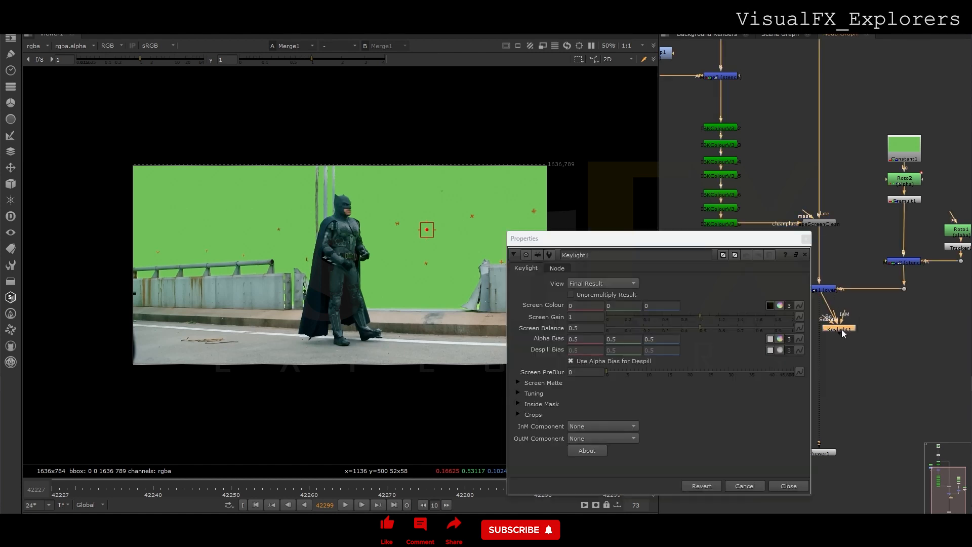
# - Set the Keylight Screen Colour to the sampled green (0.166247, 0.531175, 0.102424) and view its alpha channel
pyautogui.click(771, 305)
pyautogui.press('a')
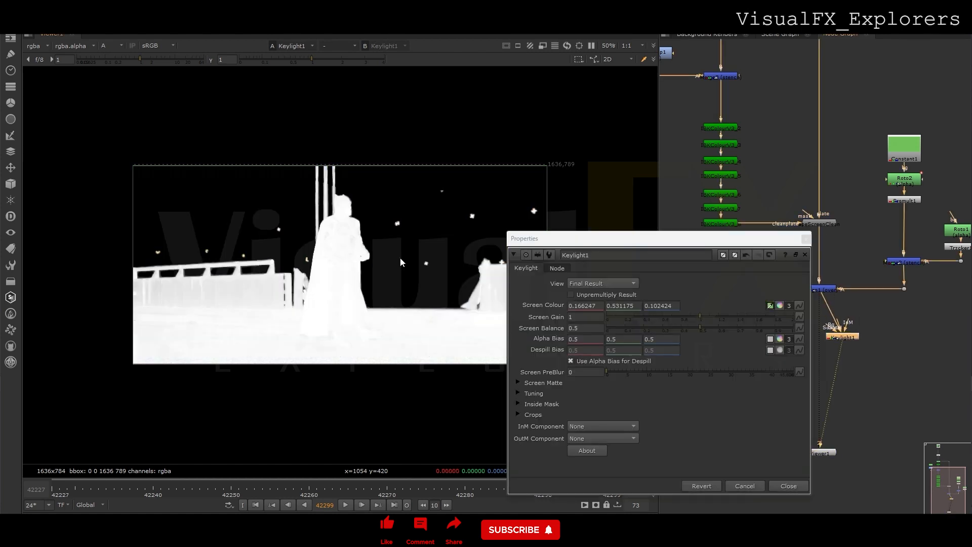
# - Reconnect the Keylight source to the Denoise1 output to view the matte of the uncleaned plate
pyautogui.scroll(-3, 843, 315)
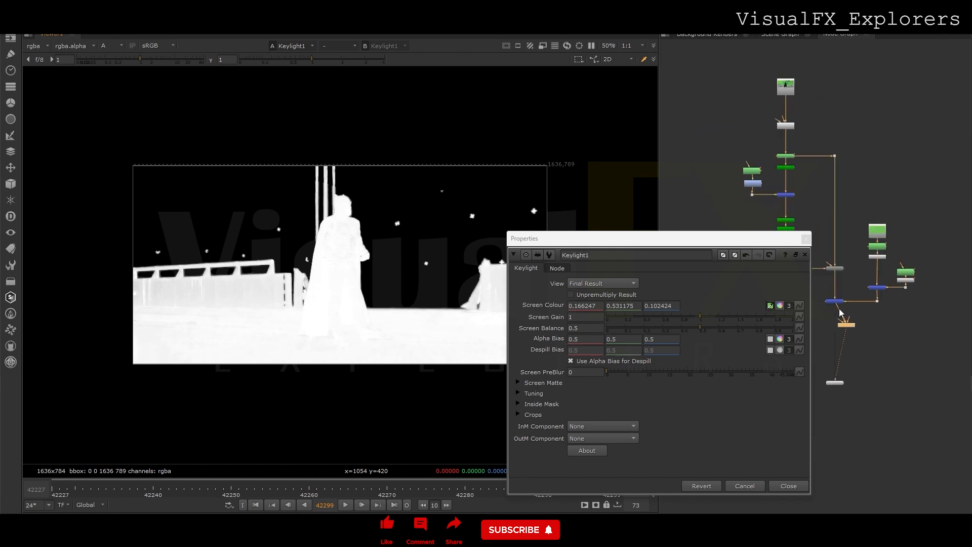
pyautogui.moveTo(791, 142); pyautogui.dragTo(789, 132)
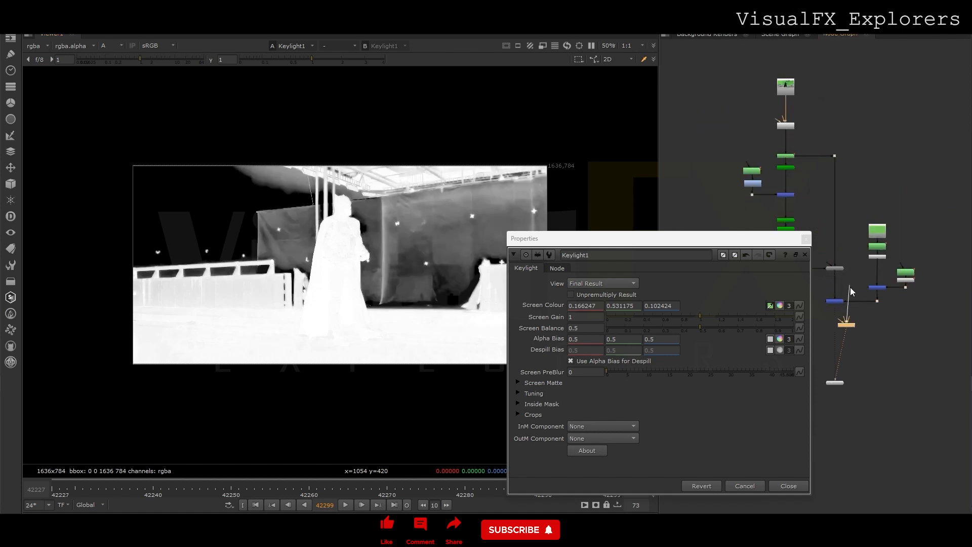
# - Reconnect the Keylight source to the final Merge1 output, display its RGB result and scrub through the shot
pyautogui.moveTo(851, 282); pyautogui.dragTo(841, 306)
pyautogui.press('a')
pyautogui.click(806, 239)
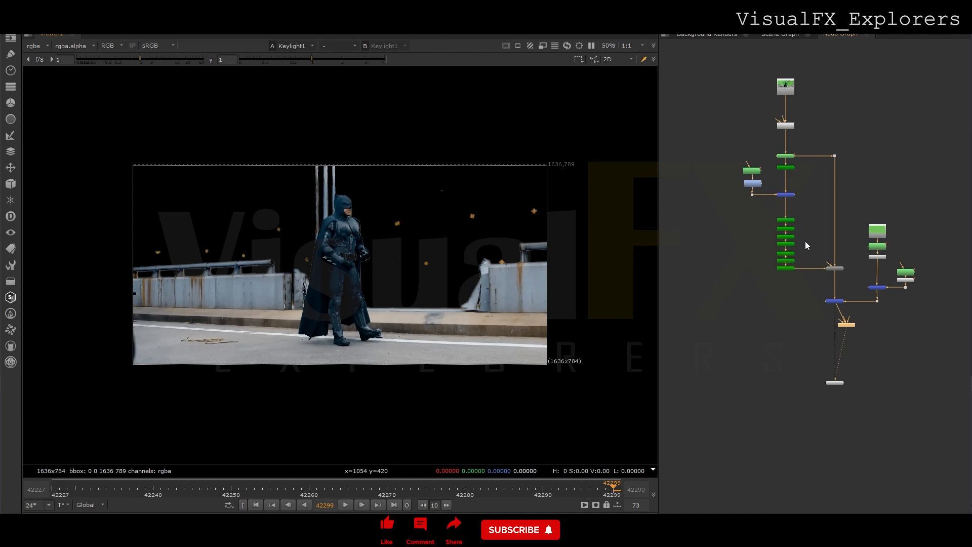
pyautogui.moveTo(152, 490); pyautogui.dragTo(589, 490)
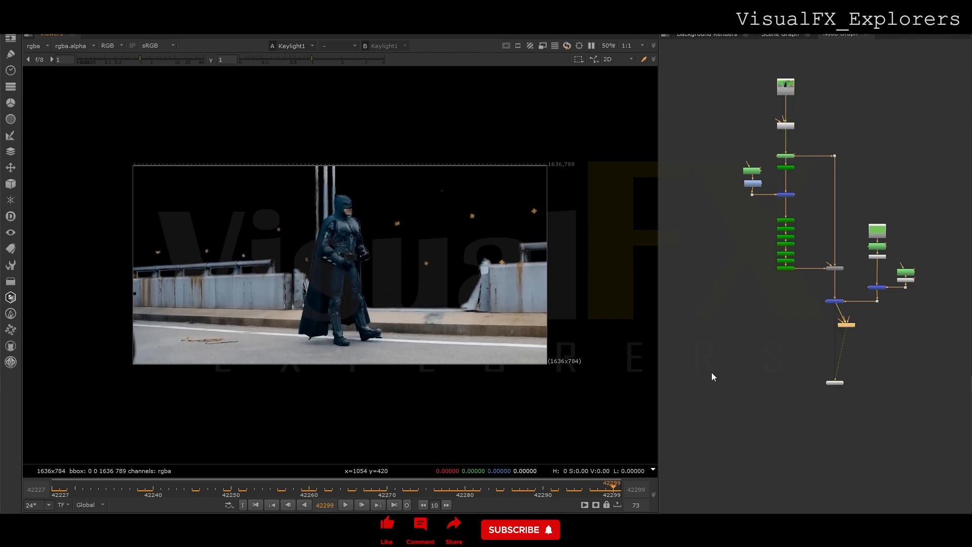
# - Toggle the Keylight node off and on to compare the keyed result with the cleaned plate
pyautogui.press('d')
pyautogui.press('d')
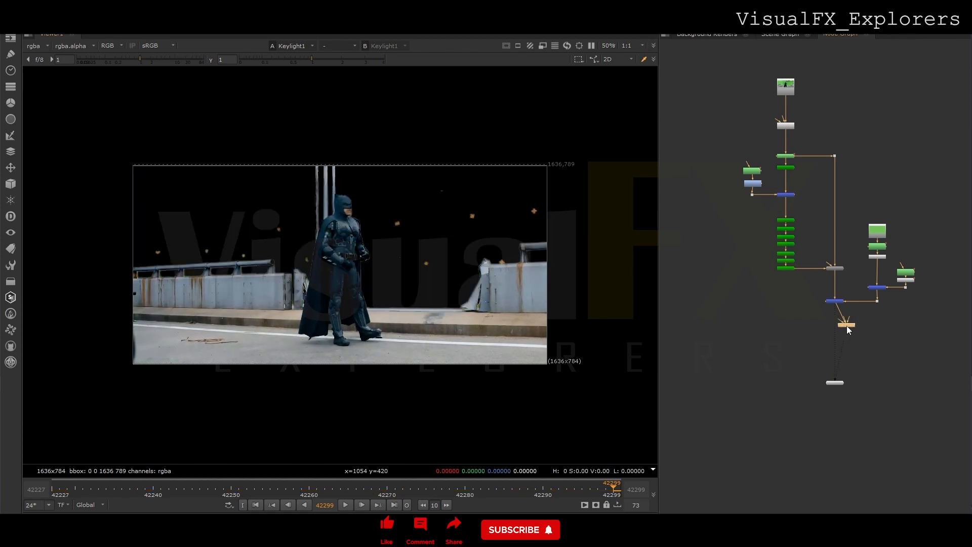
pyautogui.press('d')
pyautogui.press('d')
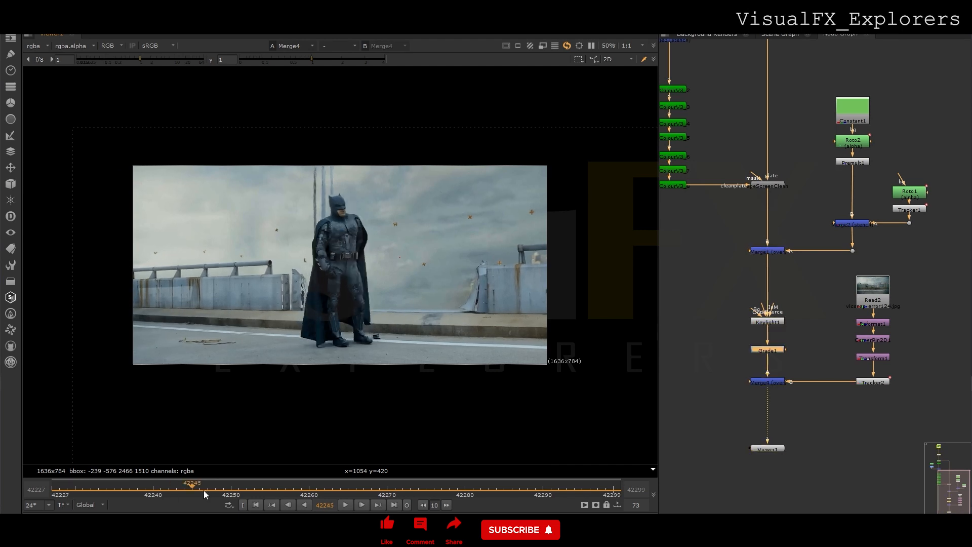
# - At frame 42227, insert a Merge node after Keylight and connect a new Roto node to its A input
pyautogui.moveTo(206, 490); pyautogui.dragTo(54, 487)
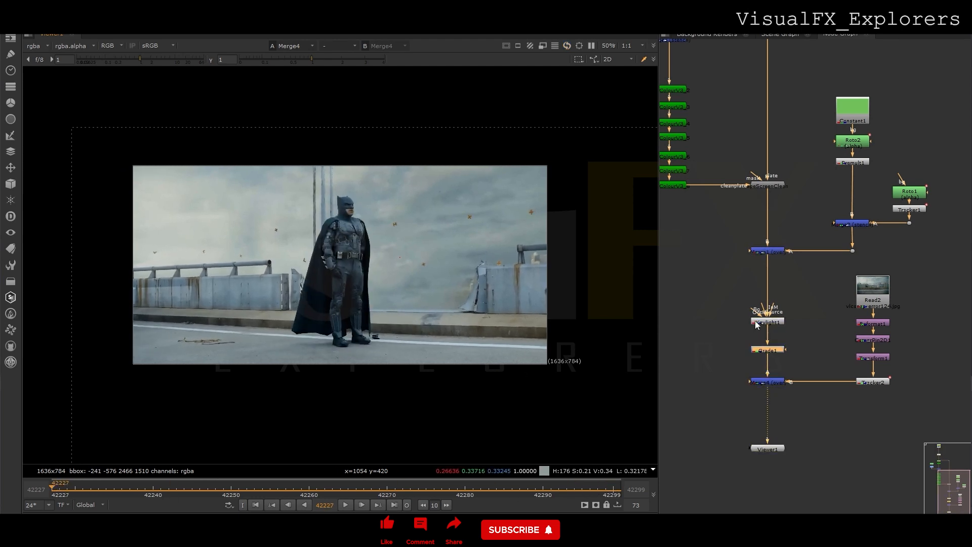
pyautogui.press('m')
pyautogui.press('o')
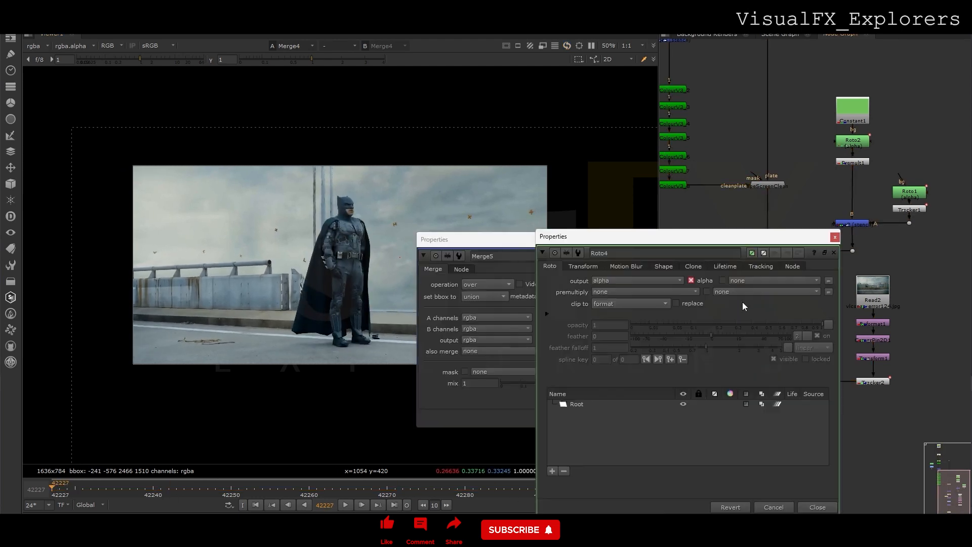
pyautogui.click(836, 236)
pyautogui.click(716, 240)
pyautogui.moveTo(759, 300); pyautogui.dragTo(745, 304)
pyautogui.moveTo(744, 305); pyautogui.dragTo(704, 314)
# - Change the merge operation of the new Merge node between Keylight and Grade
pyautogui.doubleClick(759, 314)
pyautogui.click(487, 284)
pyautogui.click(485, 339)
pyautogui.click(716, 240)
# - In the new Roto node, draw an ellipse around the tracking marker nearest Batman's chest in the sky
pyautogui.click(701, 315)
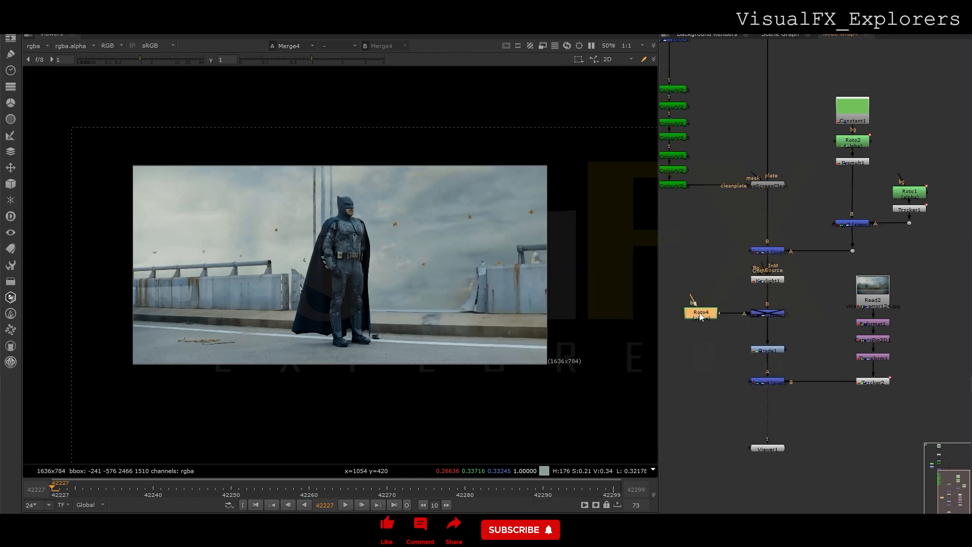
pyautogui.doubleClick(702, 315)
pyautogui.rightClick(34, 123)
pyautogui.click(50, 152)
pyautogui.scroll(4, 413, 231)
pyautogui.click(358, 198)
pyautogui.moveTo(358, 197); pyautogui.dragTo(373, 223)
# - Duplicate the background's Tracker2 node and insert the copy between the new Roto node and the Merge
pyautogui.moveTo(859, 266); pyautogui.dragTo(662, 291)
pyautogui.click(768, 296)
pyautogui.click(876, 383)
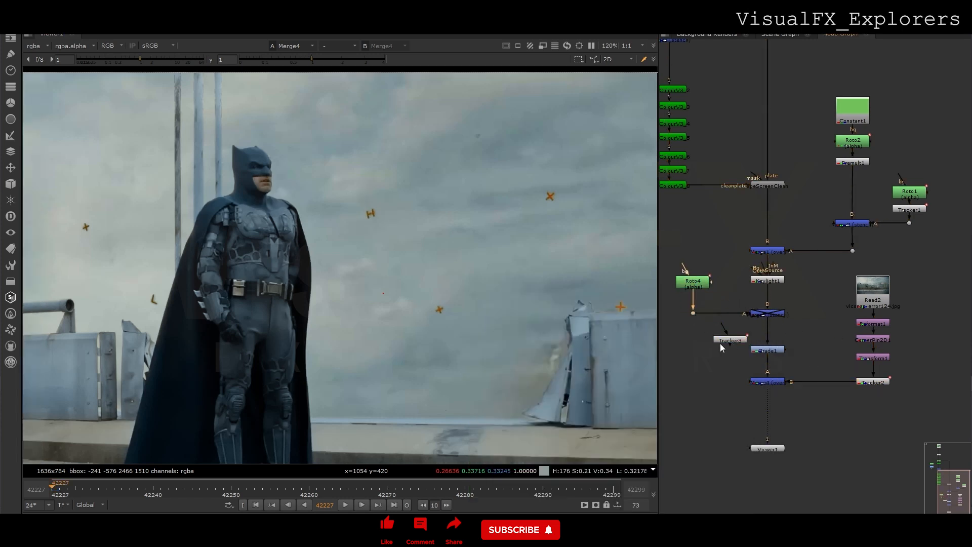
pyautogui.moveTo(729, 340); pyautogui.dragTo(691, 302)
# - Play the shot to check that the ellipse follows the marker, and re-enable the Merge node fed by Roto4
pyautogui.doubleClick(692, 282)
pyautogui.click(346, 505)
pyautogui.click(346, 506)
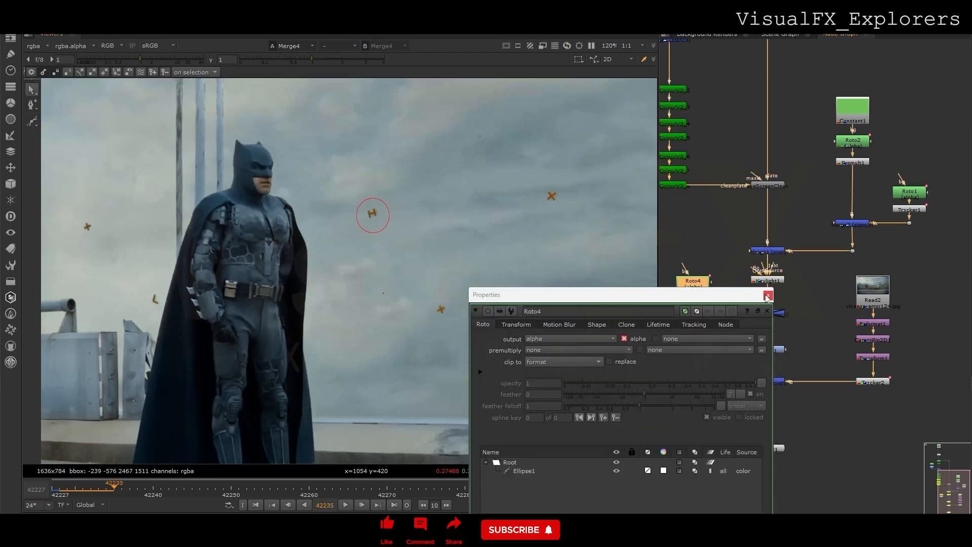
pyautogui.click(768, 295)
pyautogui.click(772, 315)
# - Add two more ellipses in Roto4 around the upper and lower sky markers further from Batman
pyautogui.doubleClick(697, 286)
pyautogui.rightClick(32, 122)
pyautogui.click(49, 152)
pyautogui.moveTo(535, 181); pyautogui.dragTo(573, 208)
pyautogui.click(31, 120)
pyautogui.moveTo(418, 291); pyautogui.dragTo(462, 335)
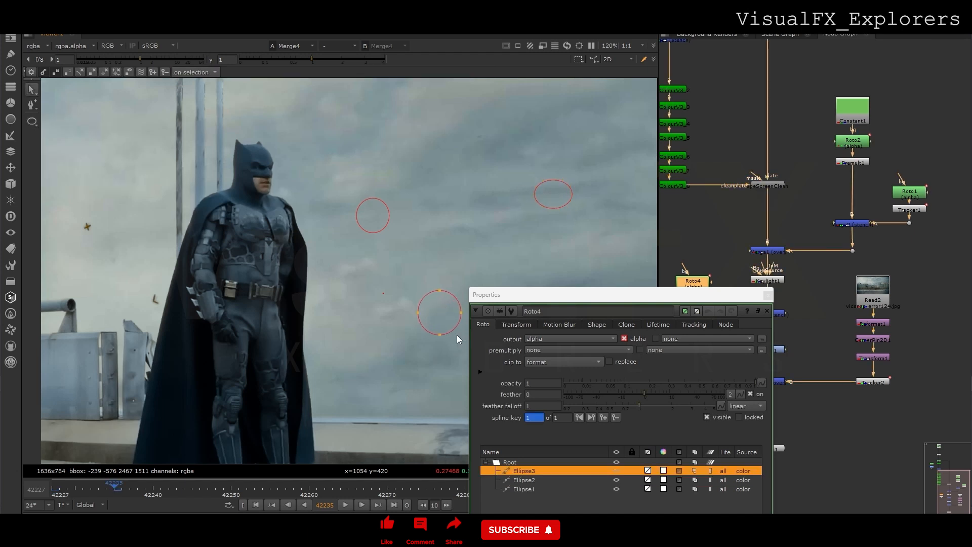
# - Add further Roto4 ellipses around the far sky marker and the markers on the other side of Batman
pyautogui.moveTo(406, 253); pyautogui.dragTo(279, 245, button='middle')
pyautogui.click(34, 120)
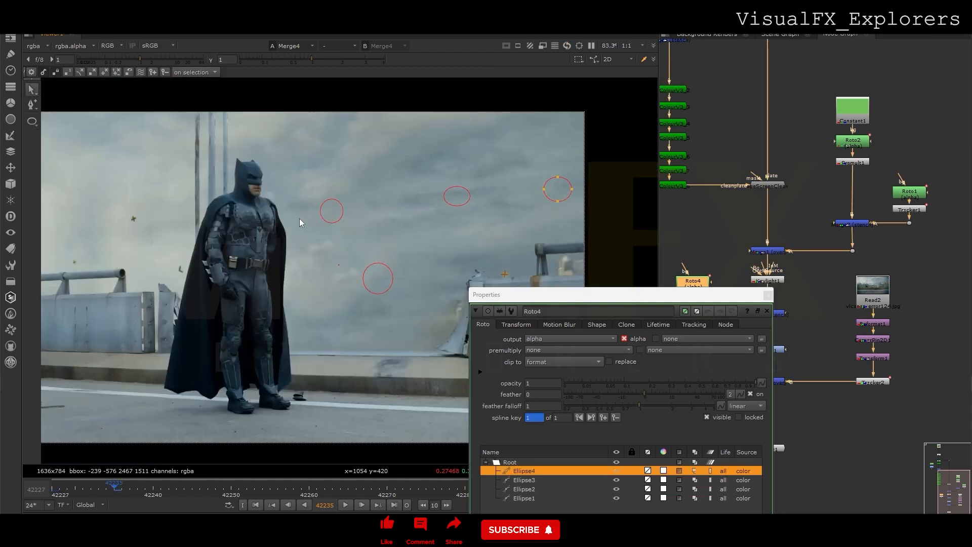
pyautogui.moveTo(95, 239)
pyautogui.mouseDown()
pyautogui.moveTo(117, 259)
pyautogui.moveTo(180, 265)
pyautogui.mouseUp()
pyautogui.click(30, 120)
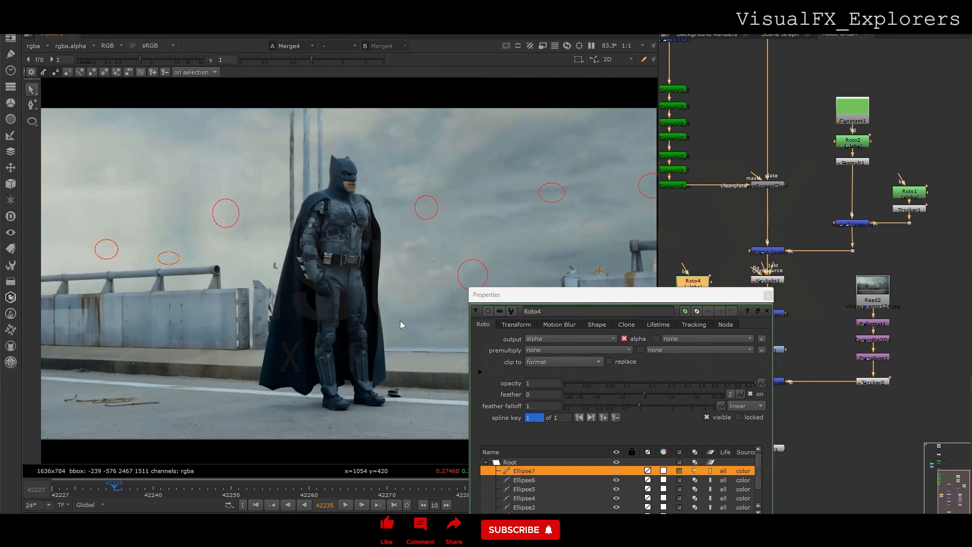
# - Draw Bezier masks in Roto4 around the marker beside Batman's cape and the leftover marker above the far railing
pyautogui.moveTo(33, 125); pyautogui.dragTo(135, 188)
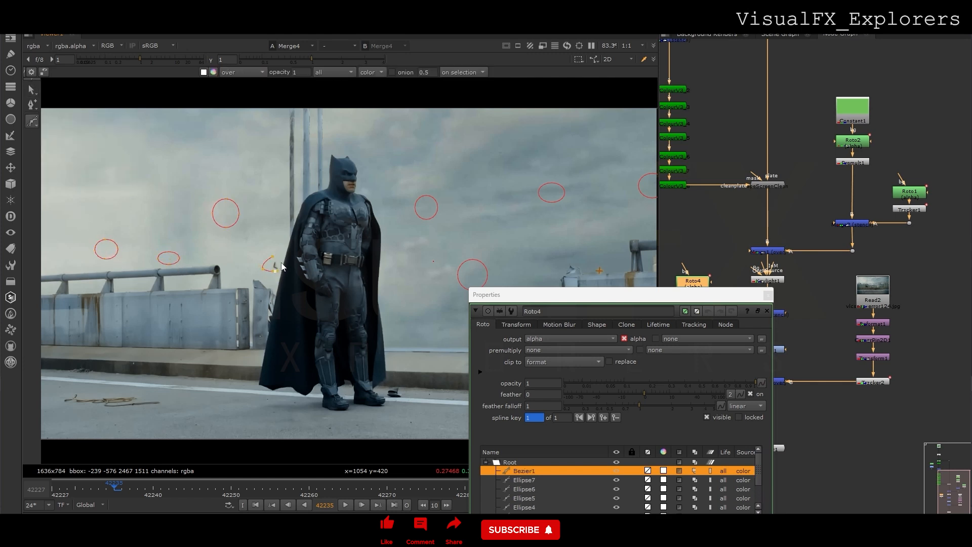
pyautogui.click(275, 261)
pyautogui.scroll(3, 276, 268)
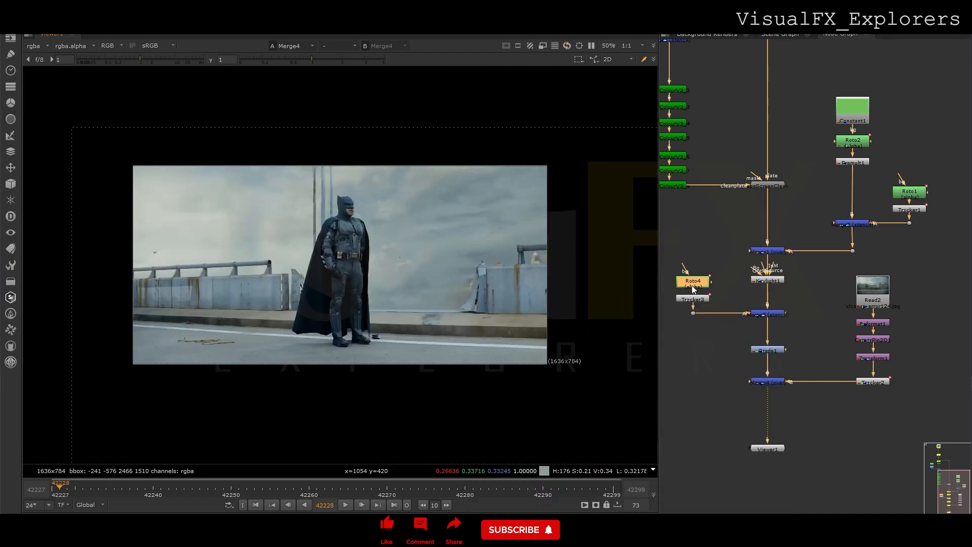
pyautogui.doubleClick(678, 285)
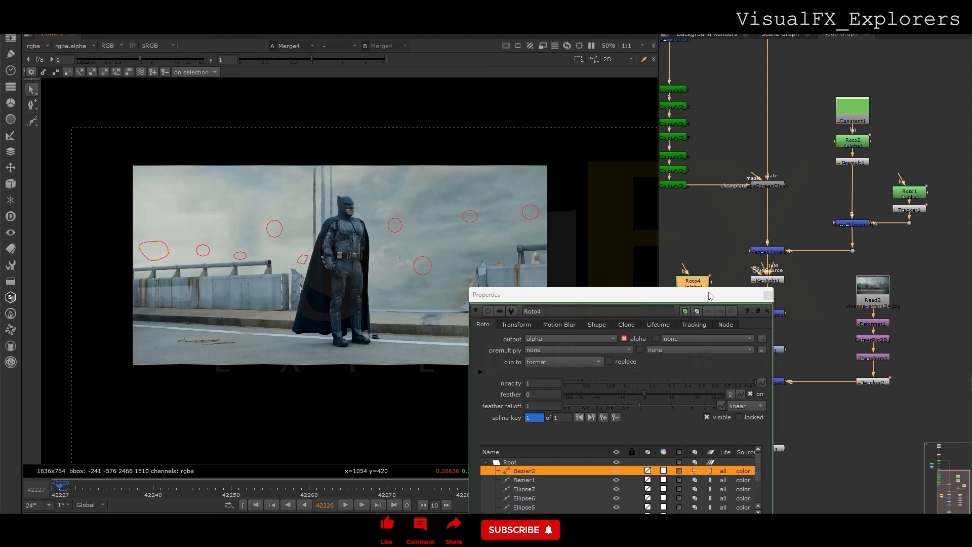
pyautogui.click(769, 294)
# - Draw a closed Bezier mask in Roto4 around the marker just above the concrete barrier's top edge, in front of Batman
pyautogui.scroll(5, 513, 287)
pyautogui.doubleClick(692, 282)
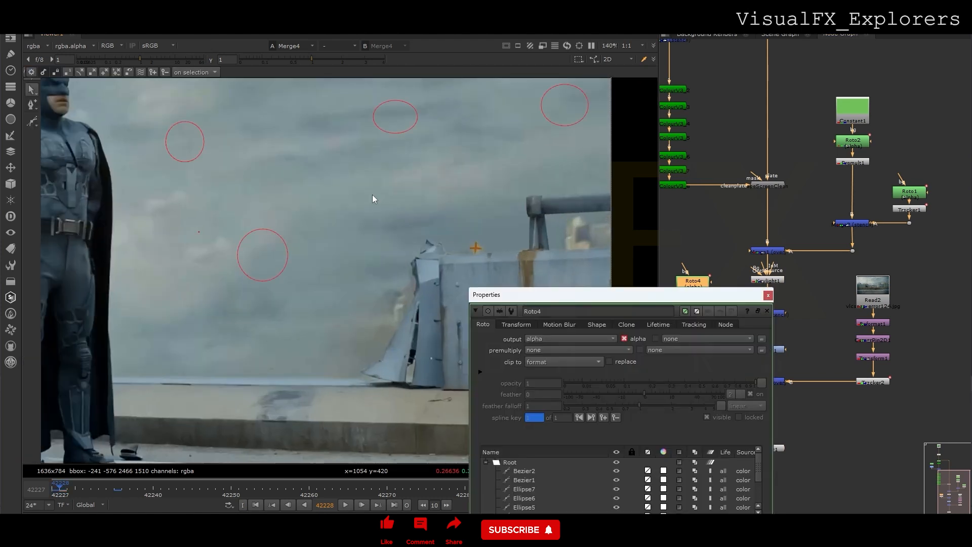
pyautogui.click(32, 121)
pyautogui.scroll(3, 476, 250)
pyautogui.click(449, 255)
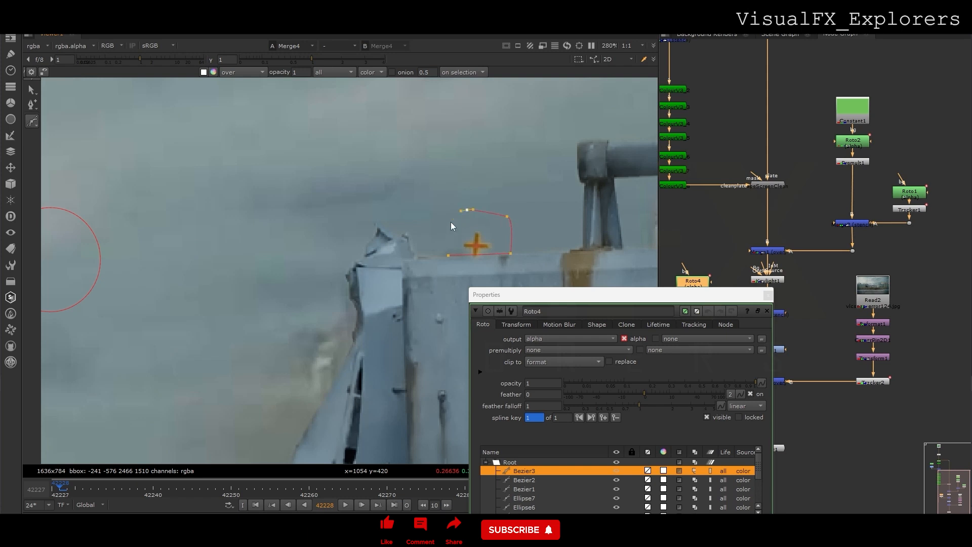
pyautogui.click(449, 255)
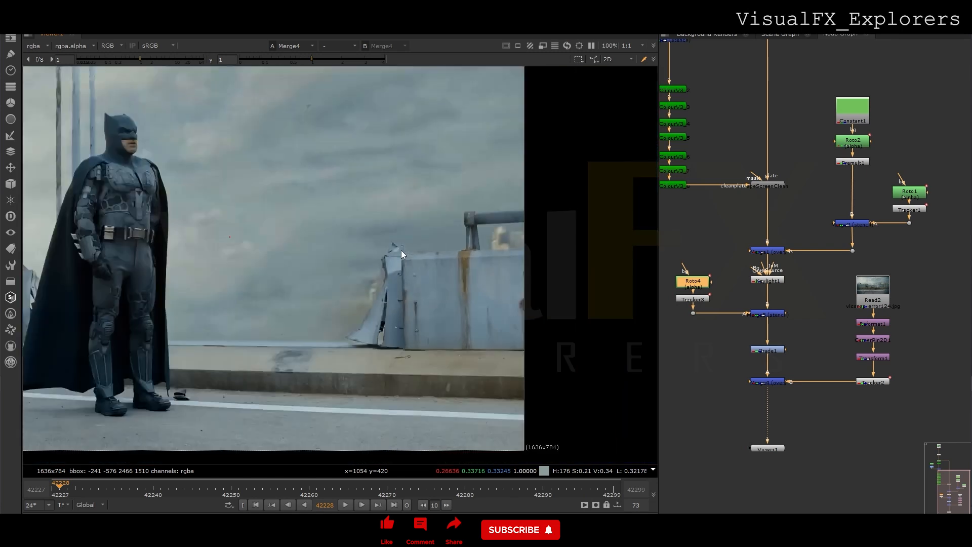
# - Play and scrub the full composite to look for markers that the roto masks still miss
pyautogui.press('f')
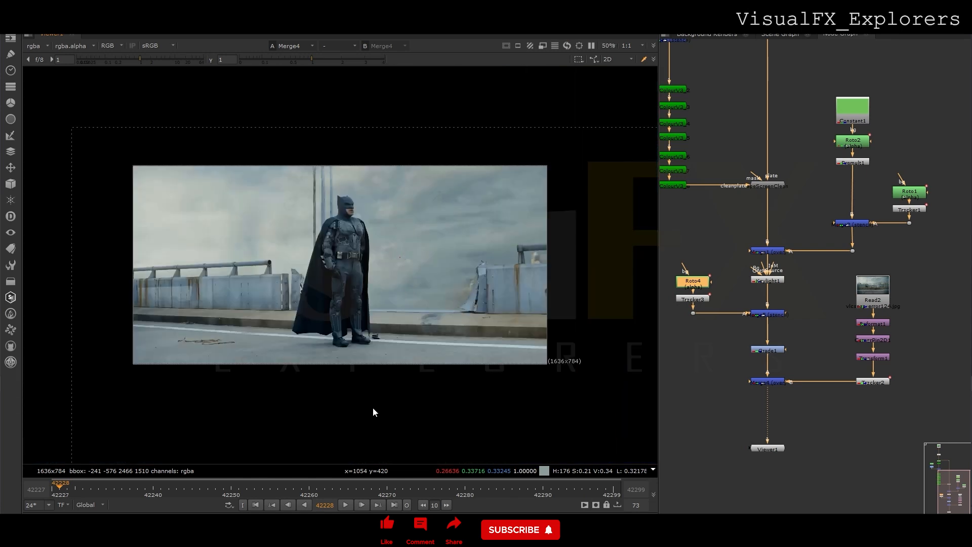
pyautogui.scroll(3, 426, 242)
pyautogui.click(345, 505)
pyautogui.press('f')
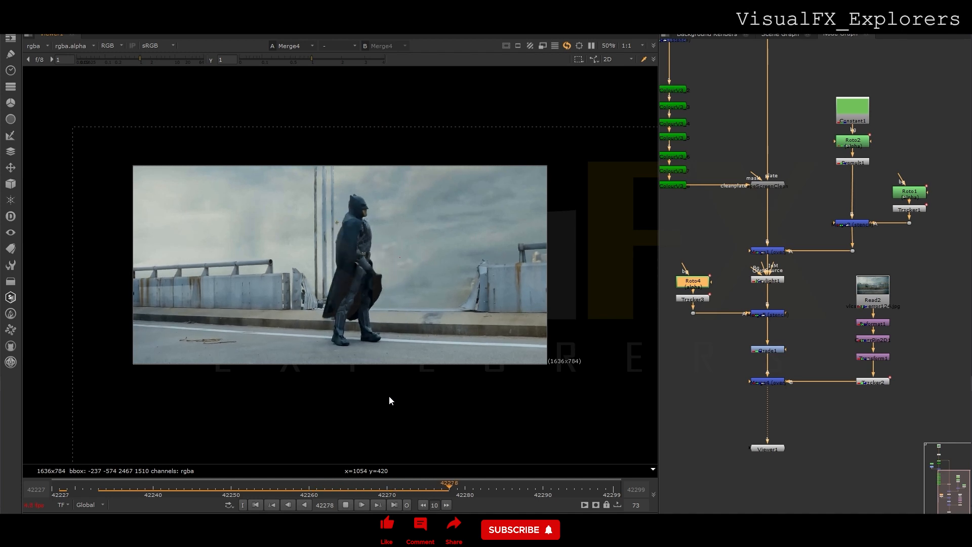
pyautogui.click(362, 485)
pyautogui.click(355, 500)
pyautogui.moveTo(400, 488); pyautogui.dragTo(379, 487)
# - Keyframe the Roto4 ellipse beside Batman through frames 42267 and 42272 so it stays aligned as he moves
pyautogui.doubleClick(692, 282)
pyautogui.moveTo(396, 225); pyautogui.dragTo(382, 300)
pyautogui.scroll(2, 413, 142)
pyautogui.press('Left')
pyautogui.press('Right')
pyautogui.press('Right')
pyautogui.press('Right')
pyautogui.press('Right')
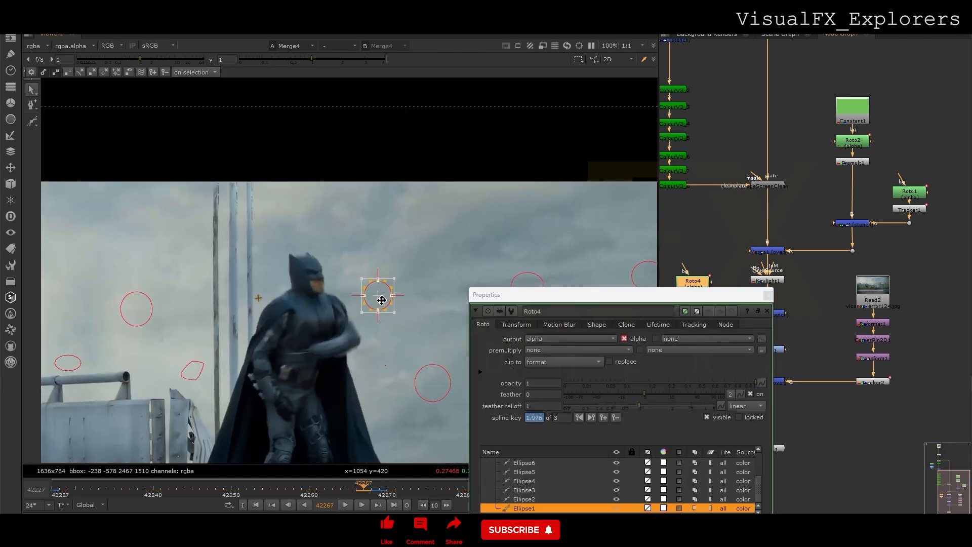
pyautogui.press('Right')
pyautogui.press('Right')
pyautogui.press('Right')
pyautogui.press('Right')
pyautogui.press('Right')
pyautogui.press('Right')
pyautogui.press('Right')
pyautogui.press('Right')
pyautogui.press('Right')
pyautogui.press('Right')
pyautogui.press('Right')
pyautogui.press('Right')
pyautogui.press('Right')
pyautogui.press('Right')
pyautogui.press('Right')
pyautogui.press('Right')
pyautogui.press('Right')
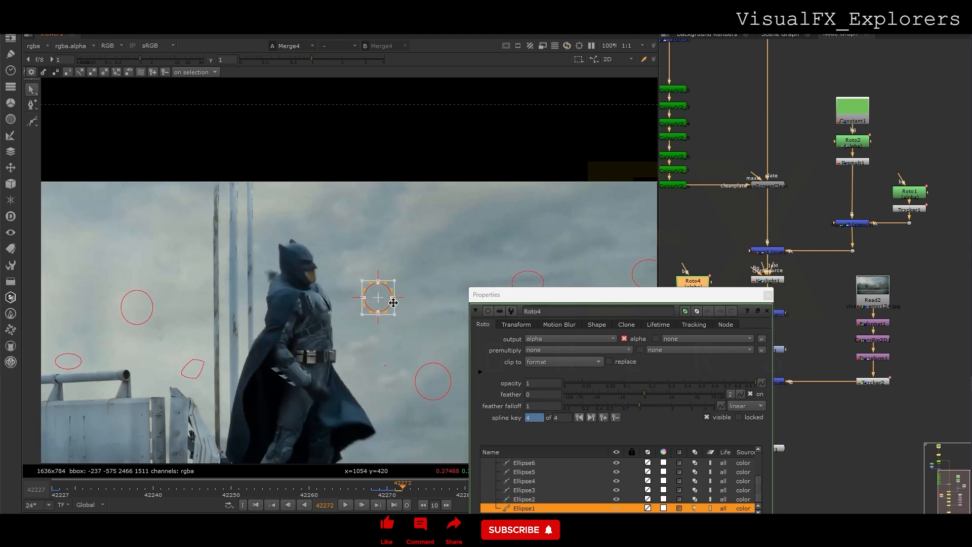
pyautogui.click(767, 296)
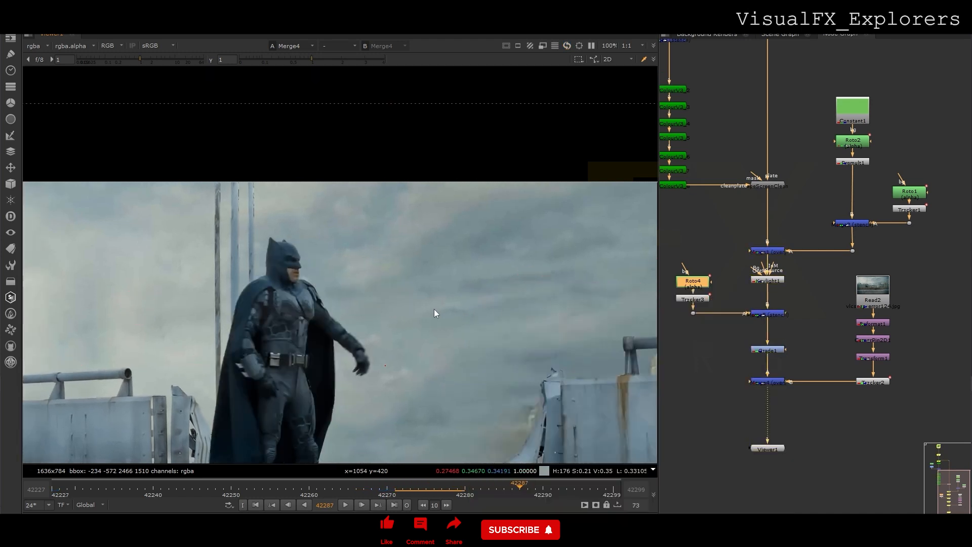
# - At frame 42263, draw a Bezier mask in Roto4 around the marker between the poles and Batman's shoulder
pyautogui.press('-')
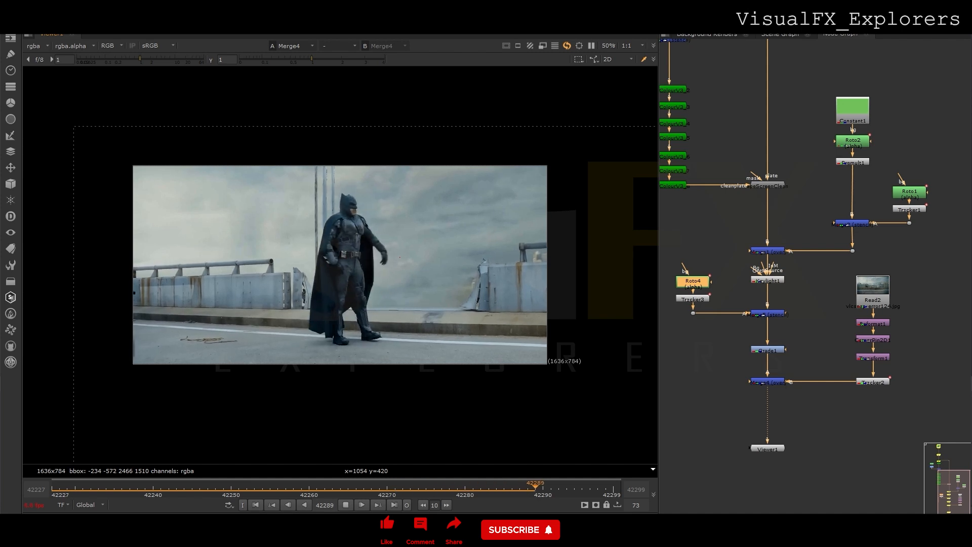
pyautogui.moveTo(543, 494); pyautogui.dragTo(332, 471)
pyautogui.scroll(12, 323, 202)
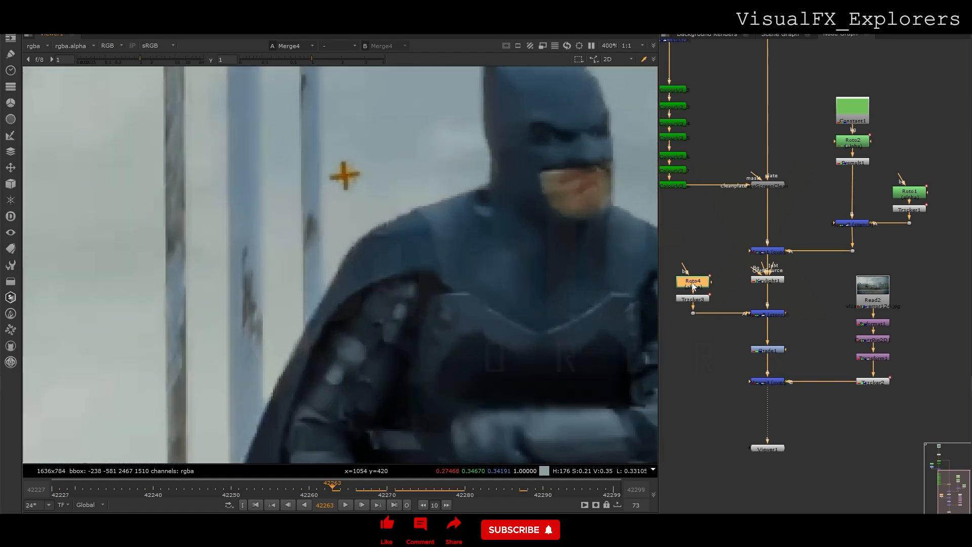
pyautogui.doubleClick(689, 282)
pyautogui.click(345, 142)
pyautogui.moveTo(353, 184)
pyautogui.mouseDown(button='middle')
pyautogui.moveTo(308, 194)
pyautogui.moveTo(353, 231)
pyautogui.mouseUp(button='middle')
pyautogui.scroll(-6, 353, 231)
pyautogui.scroll(4, 354, 233)
# - At frame 42259, reshape the Bezier mask beside Batman's head so its lower edge meets his shoulder
pyautogui.press('Left')
pyautogui.press('Left')
pyautogui.press('Left')
pyautogui.press('Left')
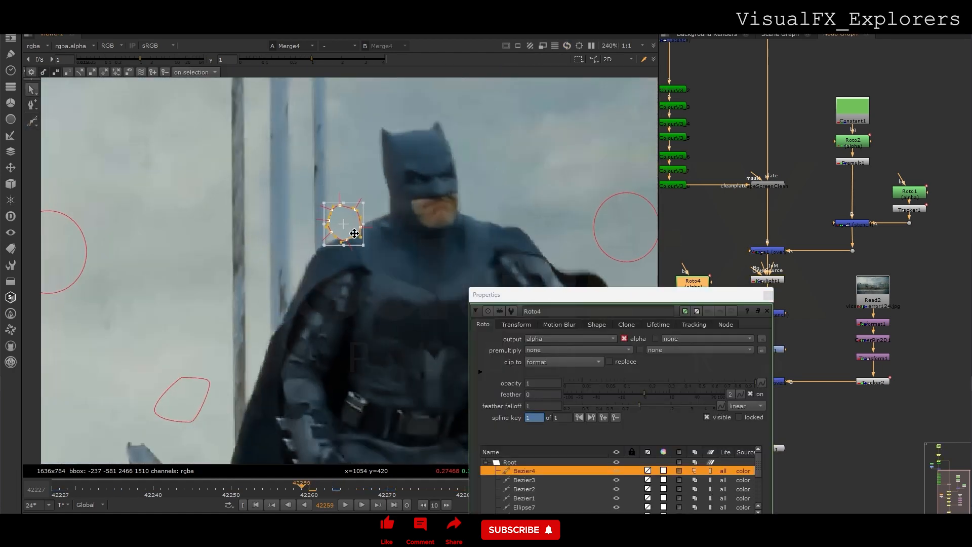
pyautogui.scroll(3, 351, 233)
pyautogui.moveTo(351, 234); pyautogui.dragTo(345, 178)
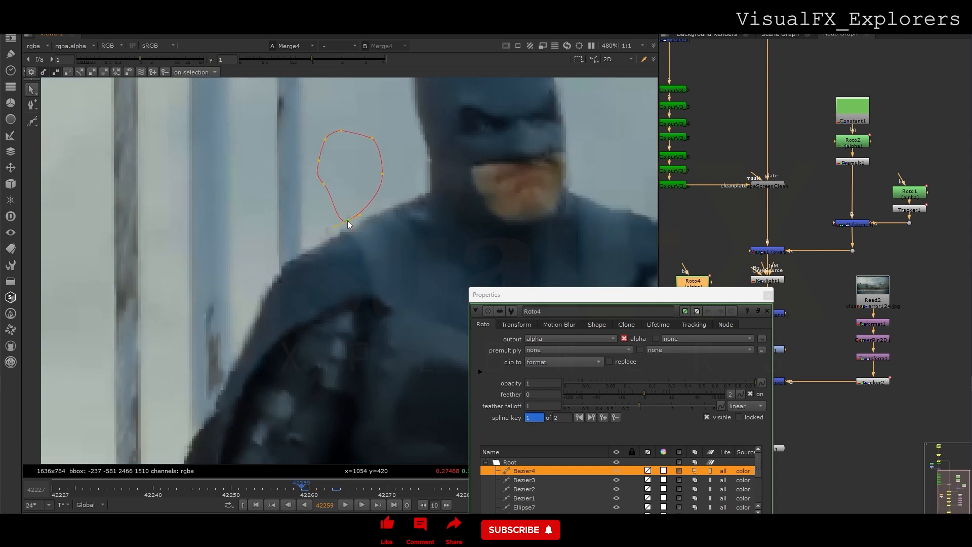
# - Keyframe the Bezier mask at frame 42257 to fit the gap between Batman's head and shoulder
pyautogui.press('Left')
pyautogui.hotkey('ctrl', 'a')
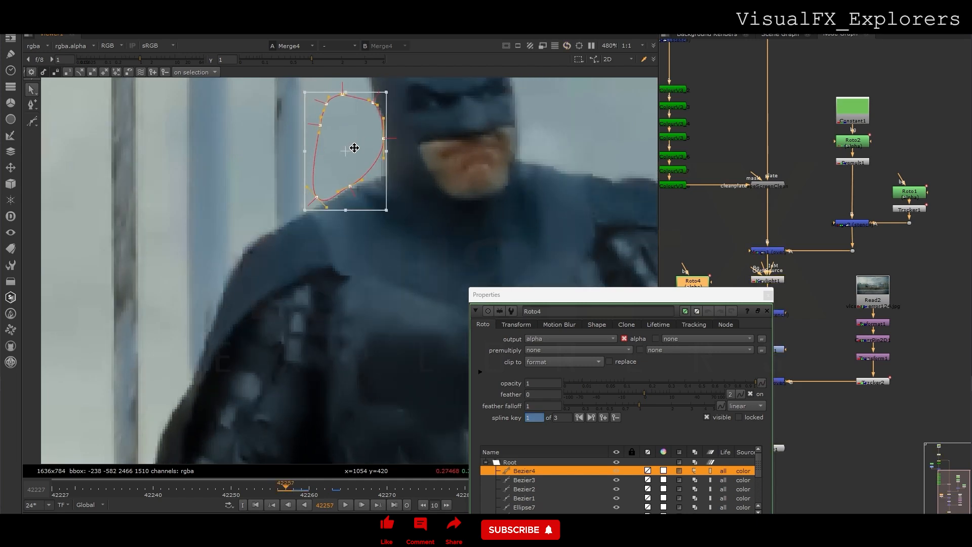
pyautogui.press('Left')
pyautogui.scroll(-5, 354, 147)
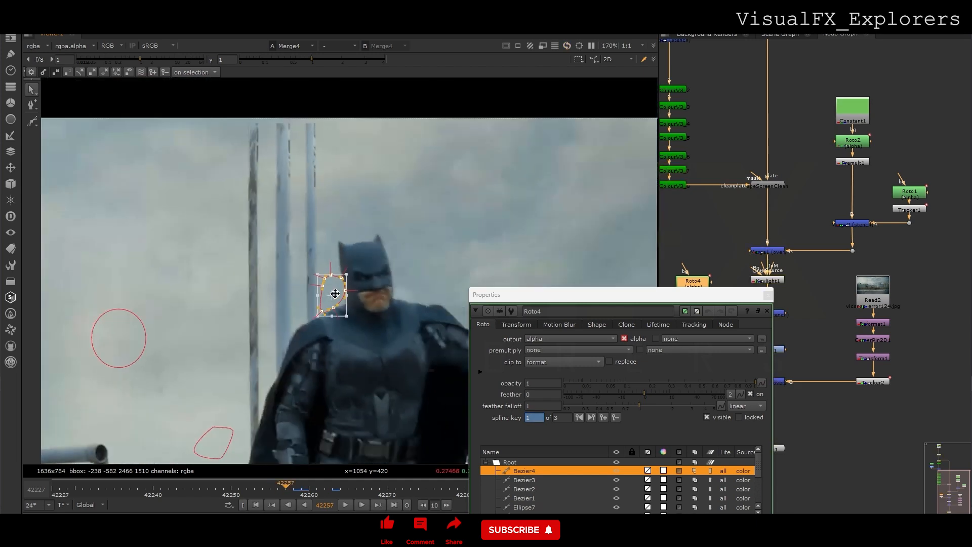
# - Step back to frame 42250 and keyframe the Bezier mask above Batman's head
pyautogui.press('Left')
pyautogui.press('Right')
pyautogui.press('Right')
pyautogui.press('Left')
pyautogui.press('Left')
pyautogui.press('Left')
pyautogui.press('Left')
pyautogui.press('Left')
pyautogui.press('Left')
pyautogui.press('Left')
pyautogui.press('Left')
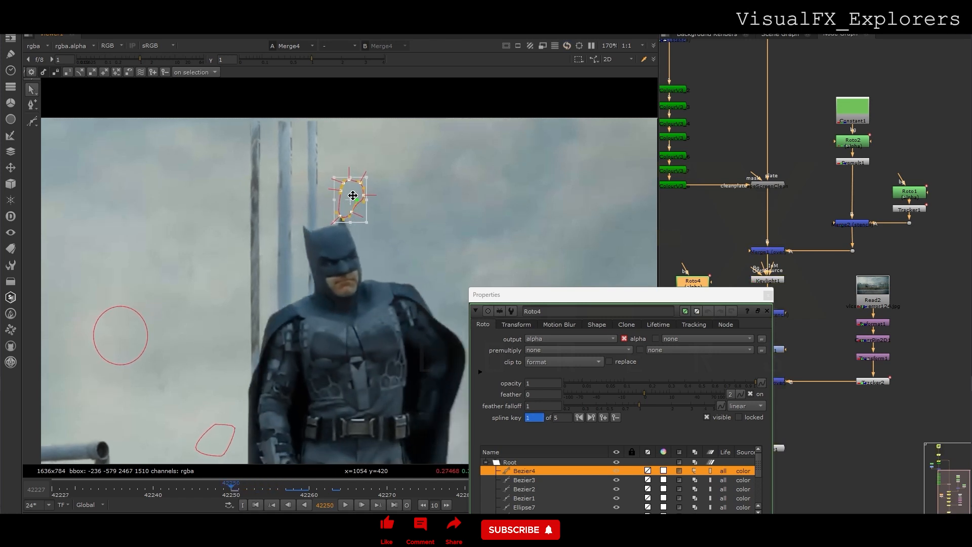
pyautogui.press('Left')
# - Step forward through the frames to 42258 to check how the keyframed Bezier mask moves around Batman
pyautogui.press('Right')
pyautogui.press('Right')
pyautogui.press('Right')
pyautogui.press('Right')
pyautogui.press('Right')
pyautogui.press('Right')
pyautogui.press('Right')
pyautogui.press('Right')
pyautogui.press('Right')
pyautogui.press('Right')
pyautogui.press('Right')
pyautogui.press('Right')
pyautogui.press('Right')
pyautogui.press('Right')
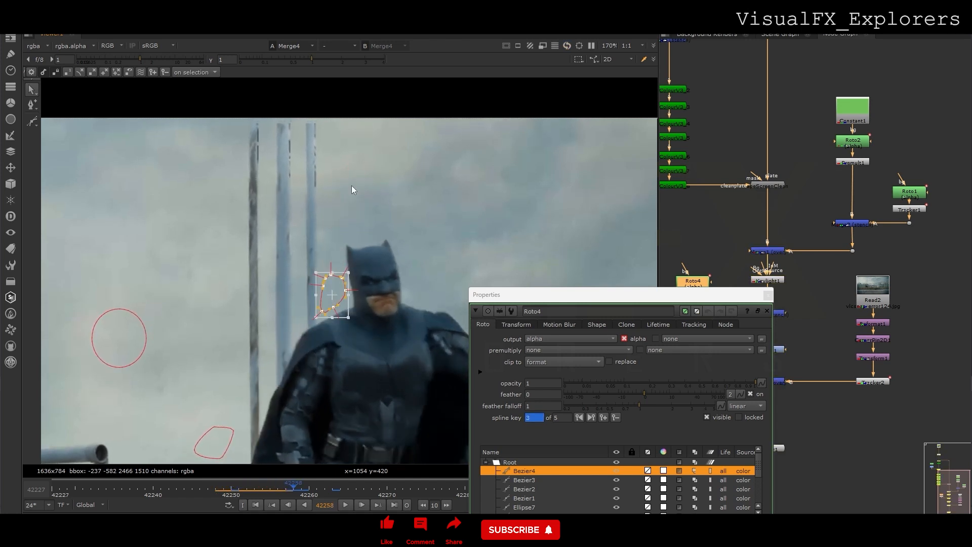
# - At frame 42269, keyframe the Bezier mask into the gap between the pole and Batman's back
pyautogui.press('Right')
pyautogui.press('Right')
pyautogui.press('Right')
pyautogui.press('Right')
pyautogui.press('Right')
pyautogui.press('Right')
pyautogui.press('Right')
pyautogui.scroll(4, 327, 329)
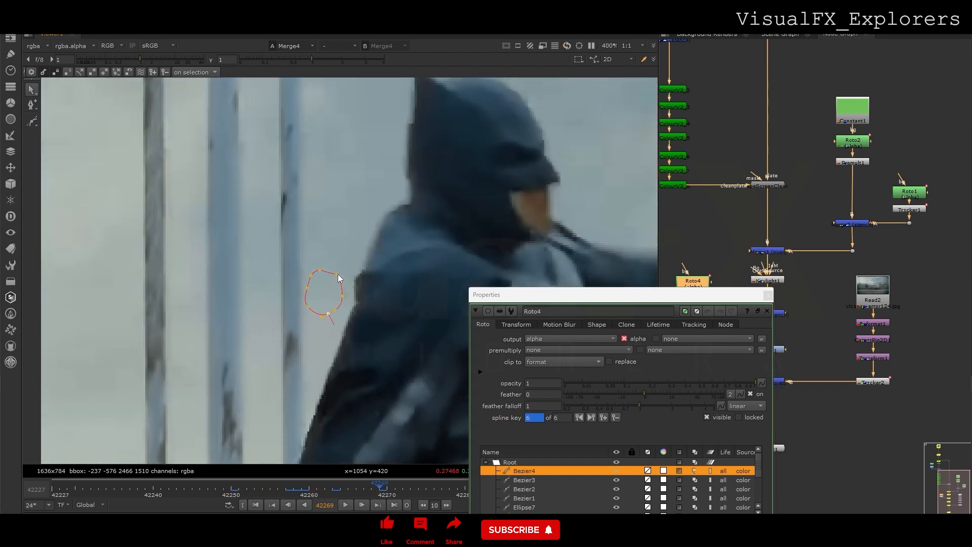
# - Step back and forth through the frames around 42270 to check the Bezier mask in the gap behind Batman
pyautogui.press('Right')
pyautogui.press('Right')
pyautogui.press('Right')
pyautogui.press('Right')
pyautogui.press('Right')
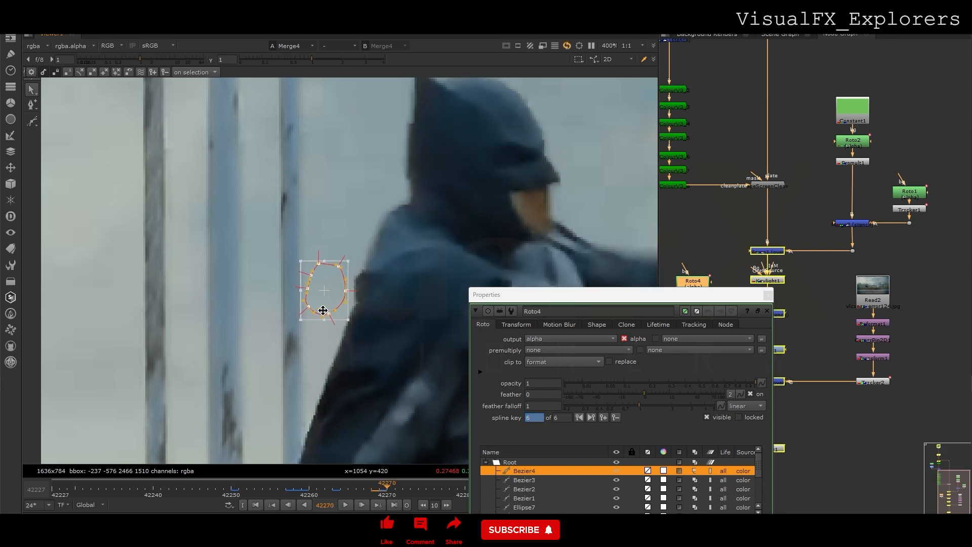
pyautogui.press('Left')
pyautogui.press('Left')
pyautogui.press('Left')
pyautogui.press('Right')
pyautogui.press('Right')
pyautogui.press('Right')
pyautogui.press('Right')
pyautogui.press('Left')
pyautogui.press('Left')
pyautogui.press('Left')
pyautogui.press('Right')
pyautogui.press('Right')
pyautogui.press('Right')
pyautogui.press('Right')
pyautogui.press('Right')
pyautogui.press('Right')
# - Keyframe the Bezier mask down into the gap between the pole and Batman's back, and step on through the following frames
pyautogui.moveTo(353, 167); pyautogui.dragTo(326, 290)
pyautogui.press('Right')
pyautogui.press('Right')
pyautogui.press('Right')
pyautogui.press('Right')
pyautogui.press('Right')
# - Keyframe the Bezier mask up into the clear sky behind Batman's head, and step back to frame 42279
pyautogui.scroll(-2, 325, 290)
pyautogui.moveTo(334, 236); pyautogui.dragTo(354, 130)
pyautogui.moveTo(350, 149); pyautogui.dragTo(333, 241, button='middle')
pyautogui.moveTo(337, 222); pyautogui.dragTo(349, 121)
pyautogui.press('Left')
pyautogui.press('Right')
pyautogui.press('Left')
pyautogui.press('Left')
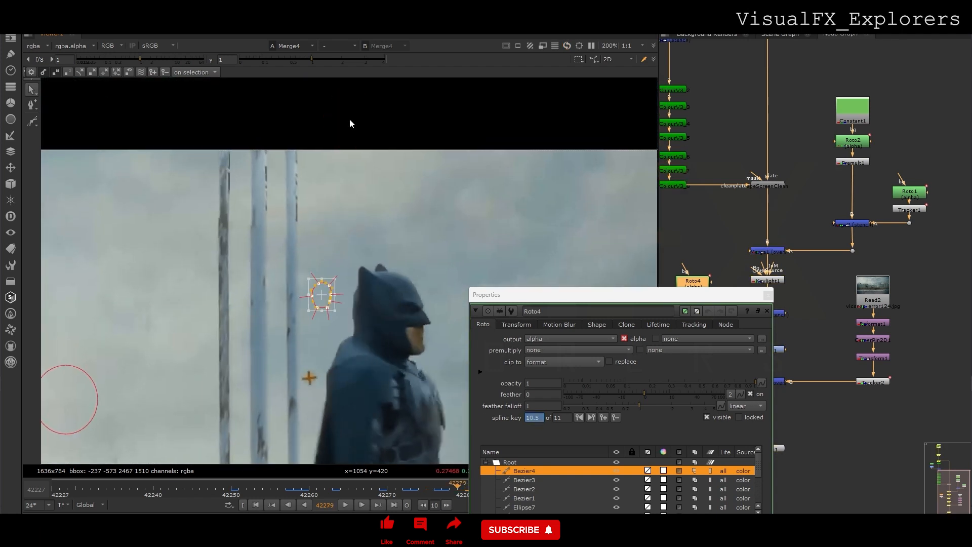
# - At frame 42279, keyframe the Bezier mask down over the orange tracking marker behind Batman's shoulder
pyautogui.scroll(2, 326, 296)
pyautogui.moveTo(327, 297); pyautogui.dragTo(327, 207, button='middle')
pyautogui.moveTo(325, 214); pyautogui.dragTo(306, 344)
# - Step forward to frame 42300 to check the sky around Batman for leftover markers, closing the Roto4 properties, and view the whole frame
pyautogui.press('Right')
pyautogui.press('Right')
pyautogui.press('Right')
pyautogui.press('Right')
pyautogui.press('Right')
pyautogui.press('Right')
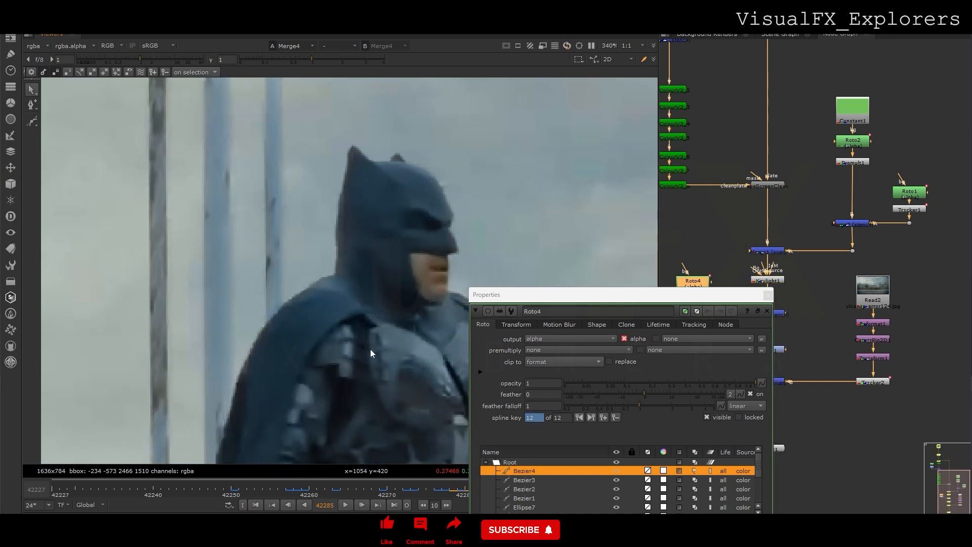
pyautogui.press('Right')
pyautogui.press('Right')
pyautogui.press('Right')
pyautogui.press('Right')
pyautogui.press('Right')
pyautogui.press('Right')
pyautogui.press('Right')
pyautogui.press('Right')
pyautogui.press('Right')
pyautogui.press('Right')
pyautogui.press('Right')
pyautogui.press('Right')
pyautogui.click(767, 311)
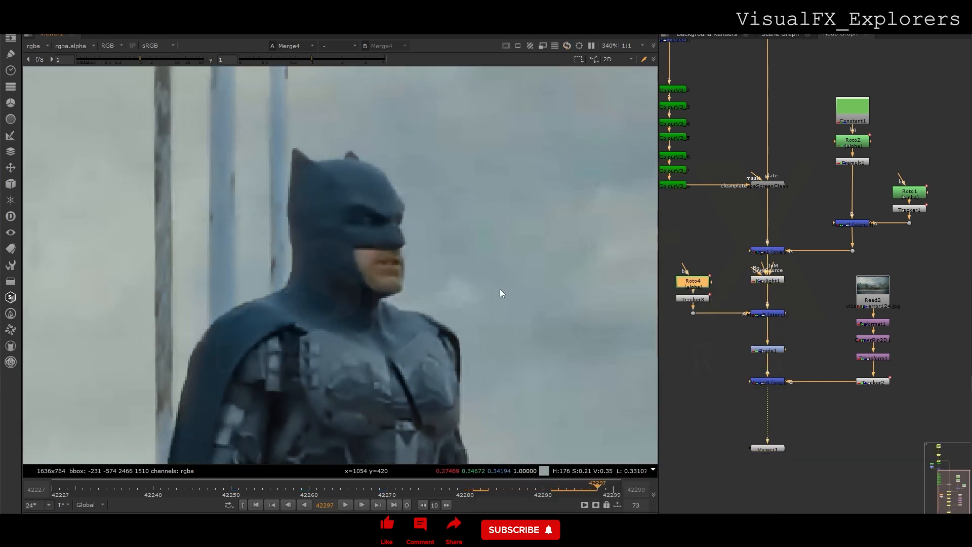
pyautogui.press('Right')
pyautogui.press('Right')
pyautogui.press('Right')
pyautogui.press('f')
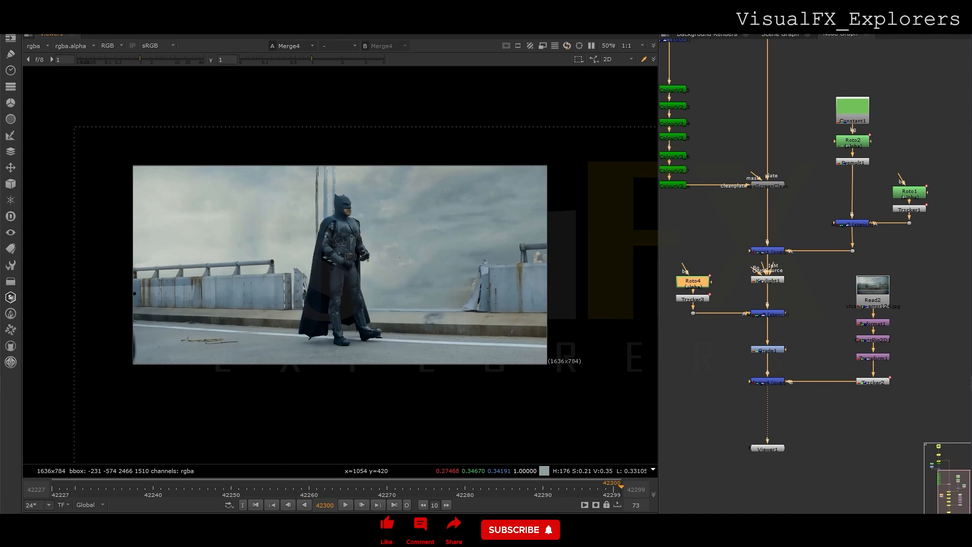
# - Insert a Crop node with the format preset between Merge4 and the Viewer, and close its properties
pyautogui.scroll(3, 751, 416)
pyautogui.press('Tab')
pyautogui.write('crop')
pyautogui.press('Return')
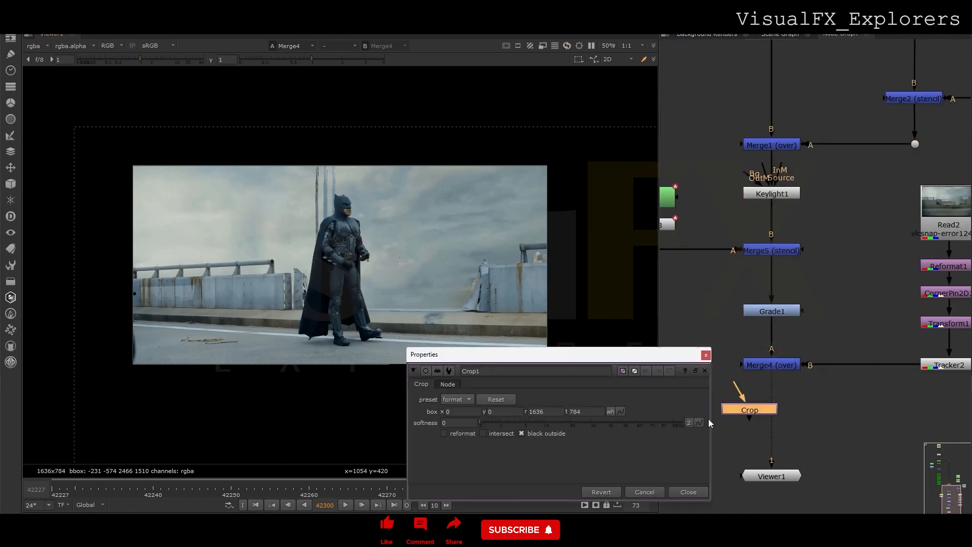
pyautogui.click(782, 414)
pyautogui.click(469, 356)
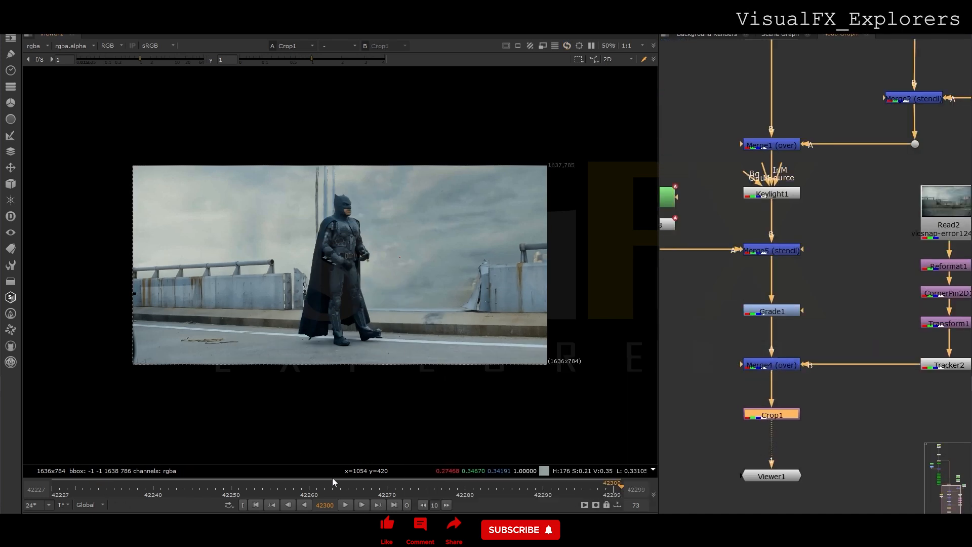